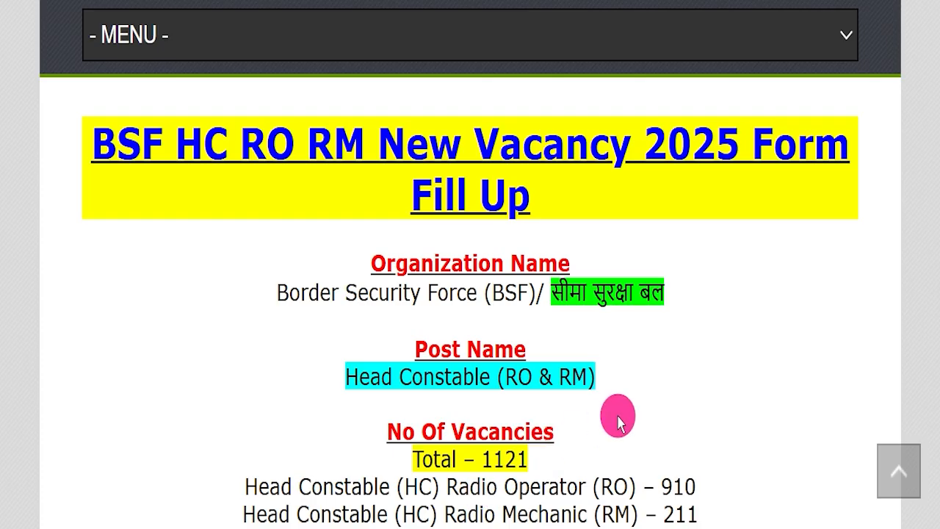
# Step: Highlight the total number of vacancies in the BSF HC RO RM recruitment article
pyautogui.moveTo(478, 444); pyautogui.dragTo(566, 441)
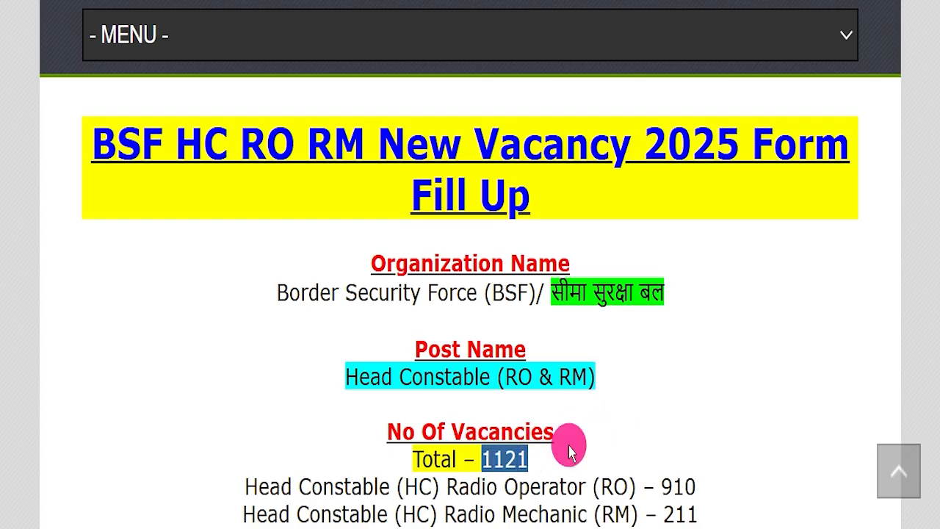
pyautogui.click(599, 418)
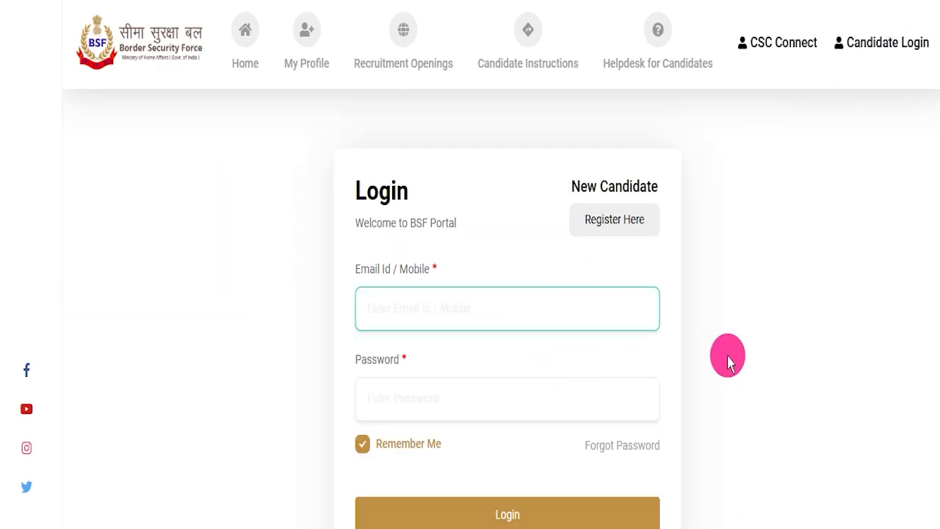
# Step: Switch to the official notification PDF and look over its first page
pyautogui.click(298, 27)
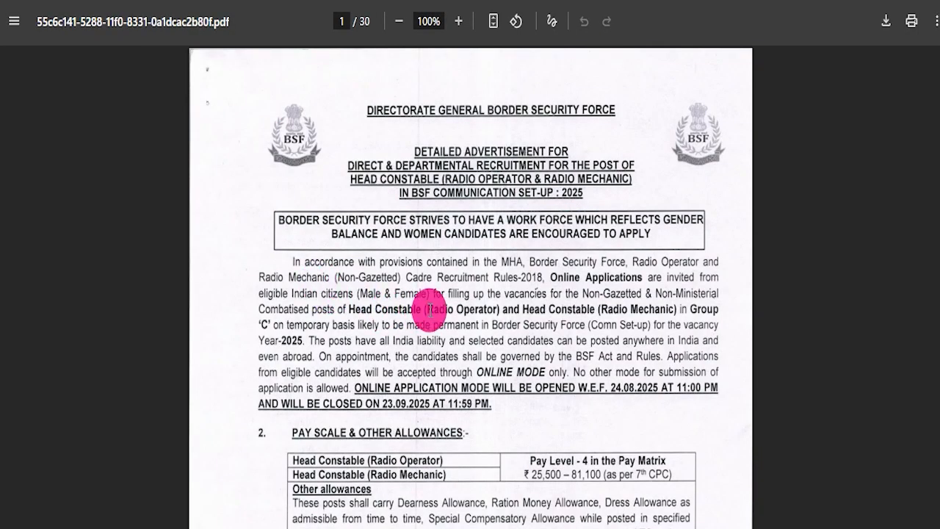
pyautogui.scroll(-12, 429, 309)
pyautogui.scroll(12, 431, 346)
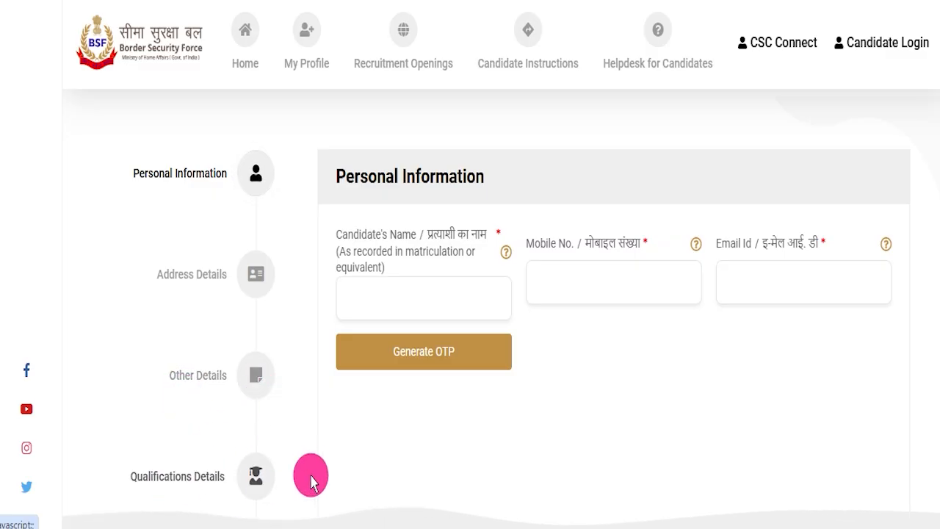
# Step: Look through the sections of the BSF candidate registration form, from Personal Information to Criteria
pyautogui.scroll(-4, 306, 434)
pyautogui.scroll(-3, 390, 318)
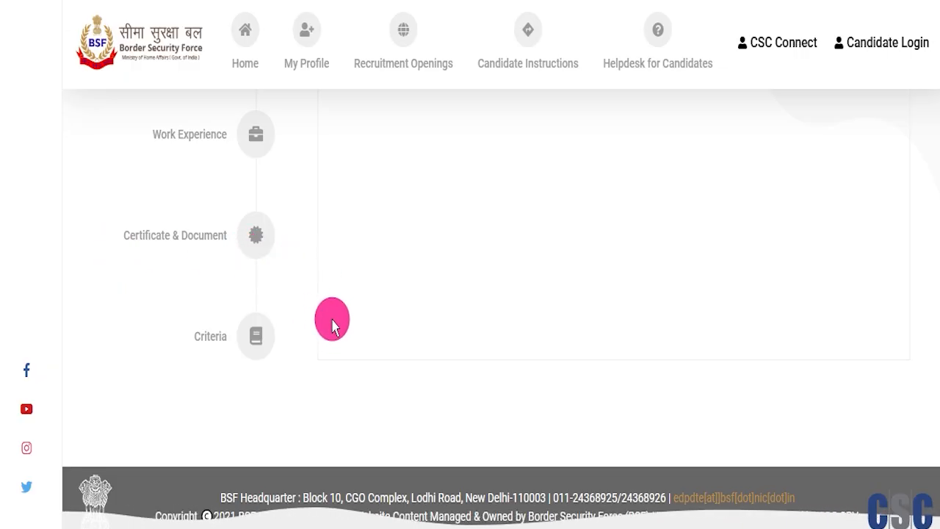
pyautogui.scroll(5, 332, 330)
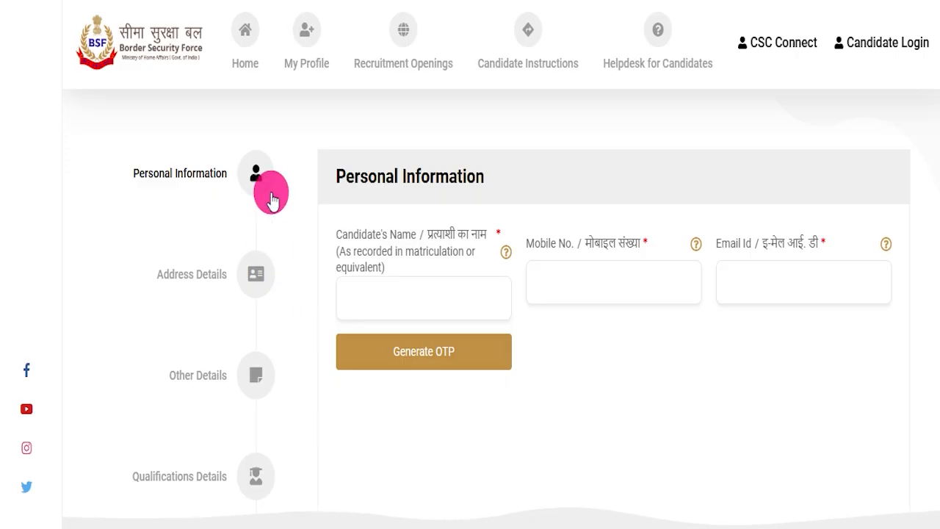
pyautogui.scroll(5, 296, 152)
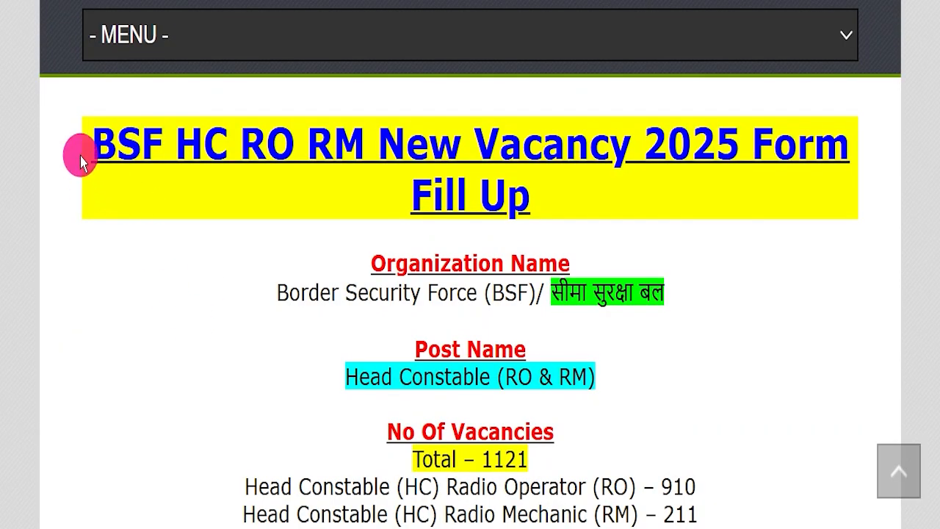
# Step: Return to the IndSarkariNaukri article and read its heading and introduction on the BSF Head Constable recruitment
pyautogui.moveTo(81, 161); pyautogui.dragTo(595, 190)
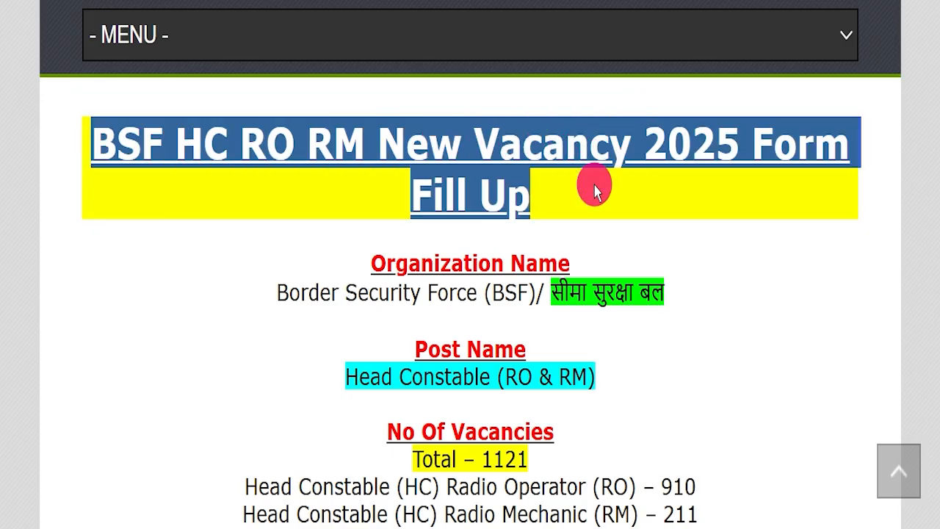
pyautogui.click(594, 191)
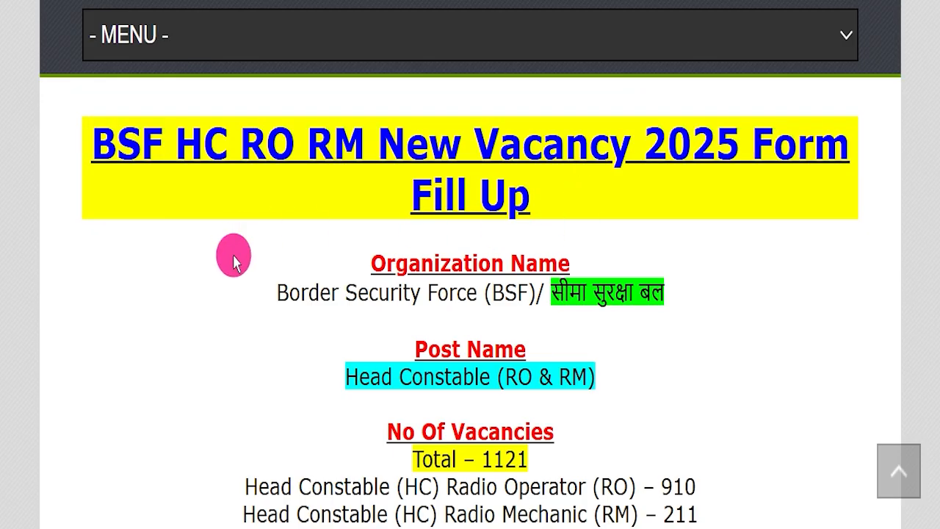
pyautogui.scroll(12, 233, 263)
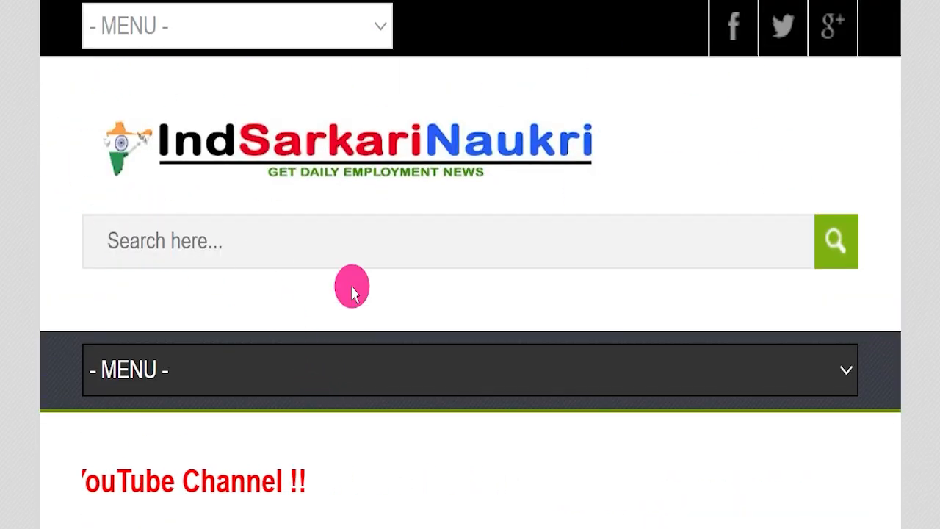
pyautogui.scroll(-5, 352, 292)
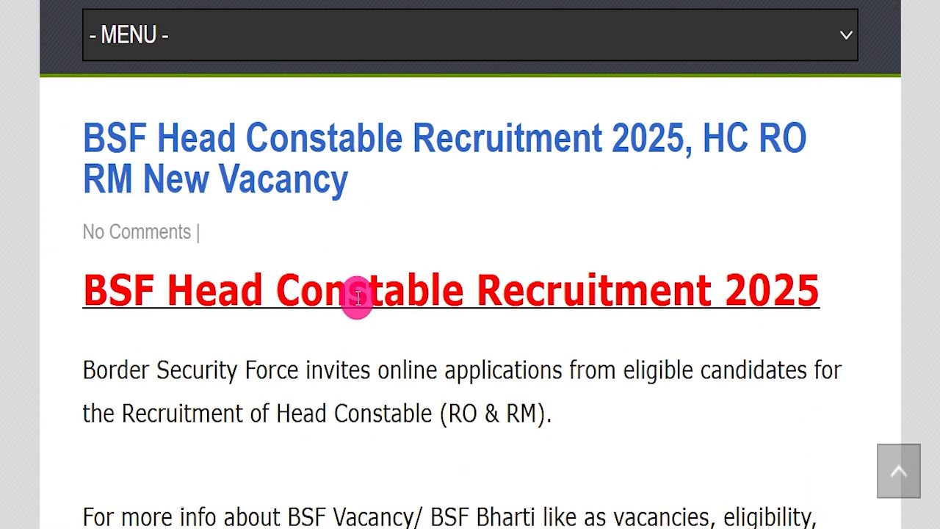
pyautogui.scroll(-1, 358, 297)
pyautogui.scroll(-4, 360, 295)
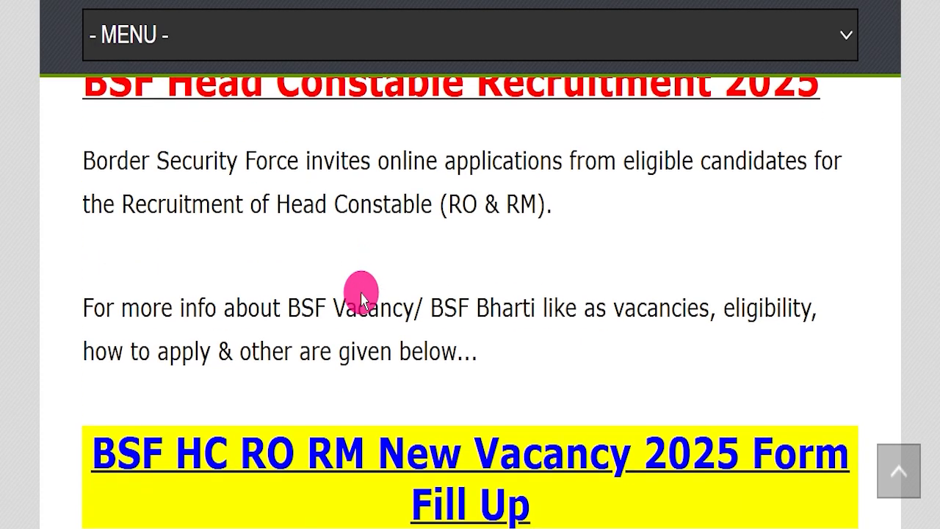
pyautogui.scroll(-2, 362, 292)
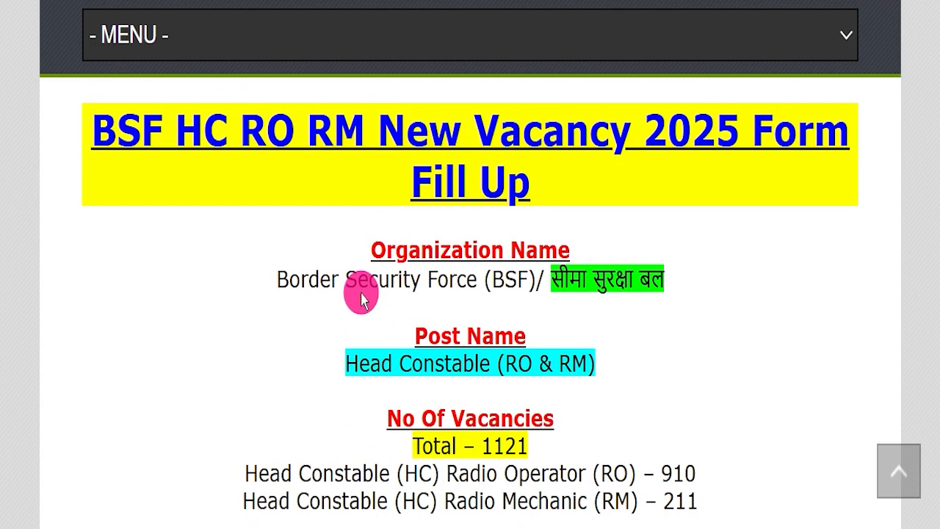
# Step: Highlight the article's form fill up heading, organization name and post name
pyautogui.moveTo(85, 117); pyautogui.dragTo(661, 176)
pyautogui.click(661, 177)
pyautogui.moveTo(220, 265); pyautogui.dragTo(698, 306)
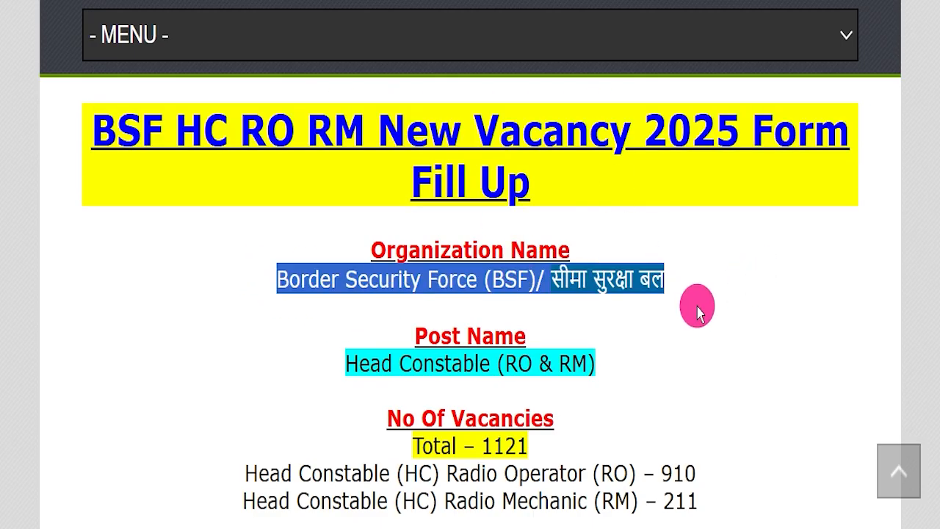
pyautogui.click(526, 332)
pyautogui.moveTo(255, 369); pyautogui.dragTo(637, 367)
pyautogui.click(641, 374)
# Step: Highlight the total, Radio Operator and Radio Mechanic figures under No Of Vacancies
pyautogui.scroll(-2, 650, 363)
pyautogui.moveTo(418, 270); pyautogui.dragTo(761, 221)
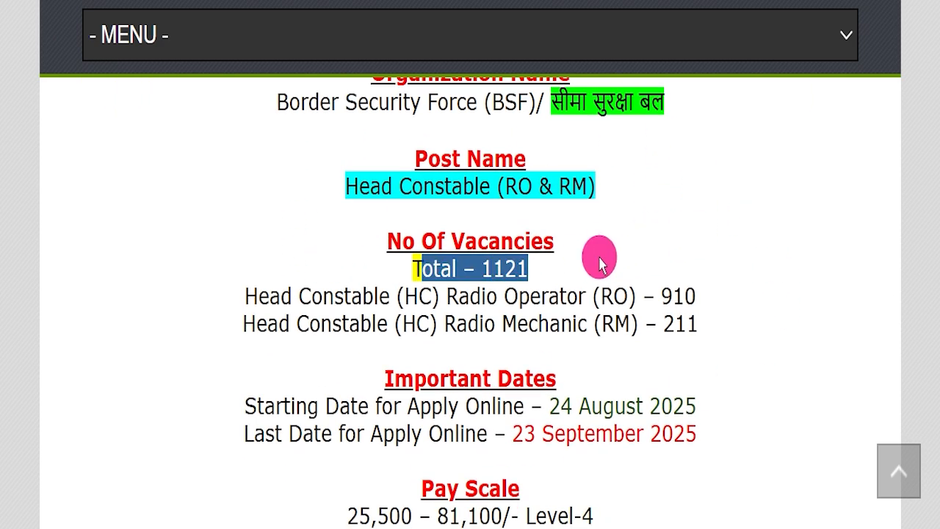
pyautogui.doubleClick(470, 296)
pyautogui.moveTo(525, 285); pyautogui.dragTo(730, 273)
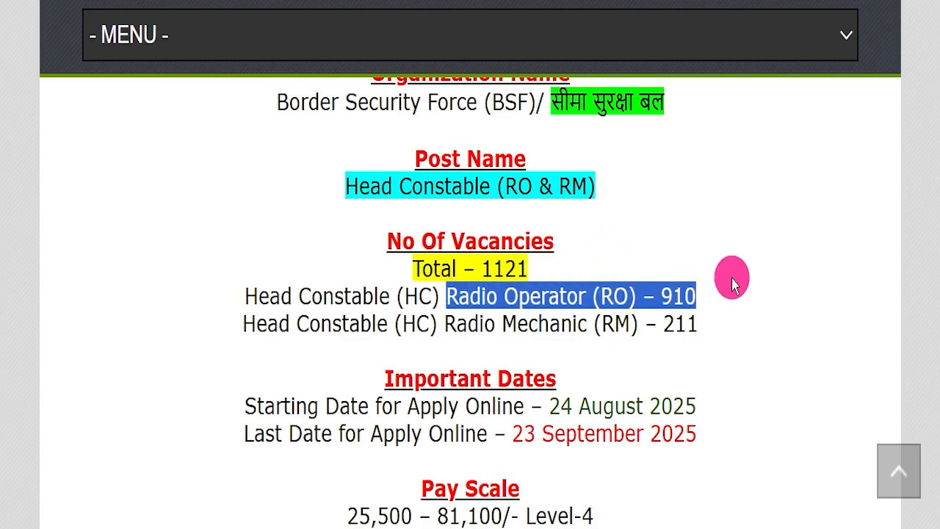
pyautogui.moveTo(456, 324); pyautogui.dragTo(593, 327)
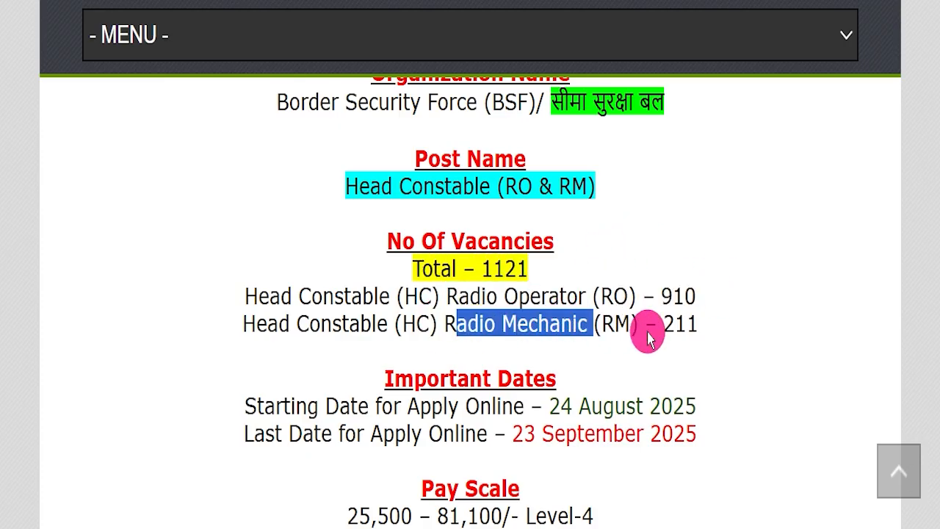
pyautogui.moveTo(674, 323); pyautogui.dragTo(719, 323)
pyautogui.scroll(-2, 718, 318)
pyautogui.click(736, 283)
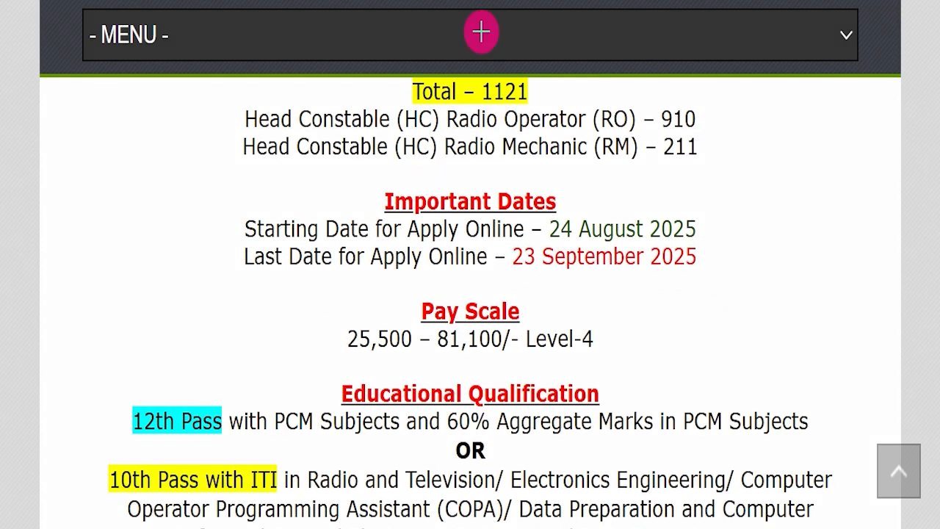
# Step: Mark the last application date and the pay scale with red underlines and check marks, and clear the annotations
pyautogui.moveTo(486, 257); pyautogui.dragTo(700, 256)
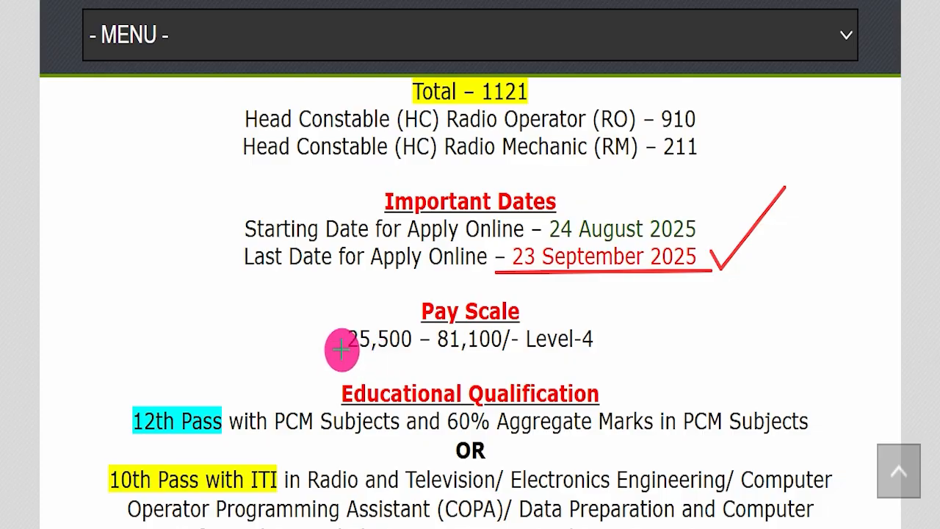
pyautogui.moveTo(355, 353); pyautogui.dragTo(660, 344)
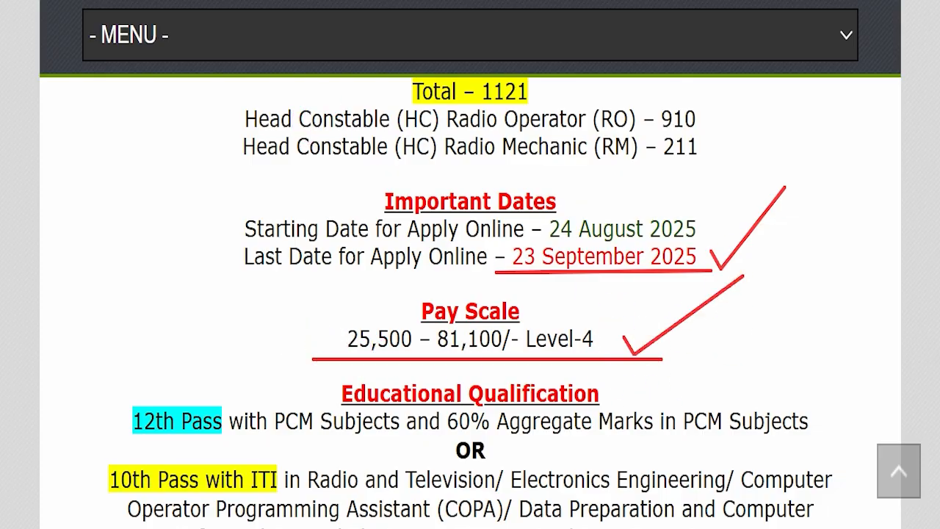
pyautogui.press('Escape')
# Step: Read the educational qualification section and highlight the age limit below it
pyautogui.scroll(-3, 521, 285)
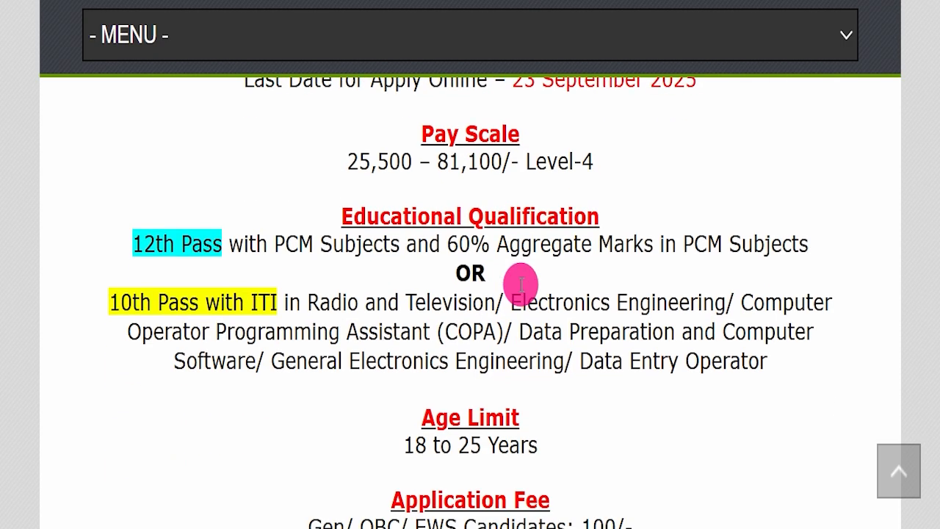
pyautogui.moveTo(337, 436); pyautogui.dragTo(571, 436)
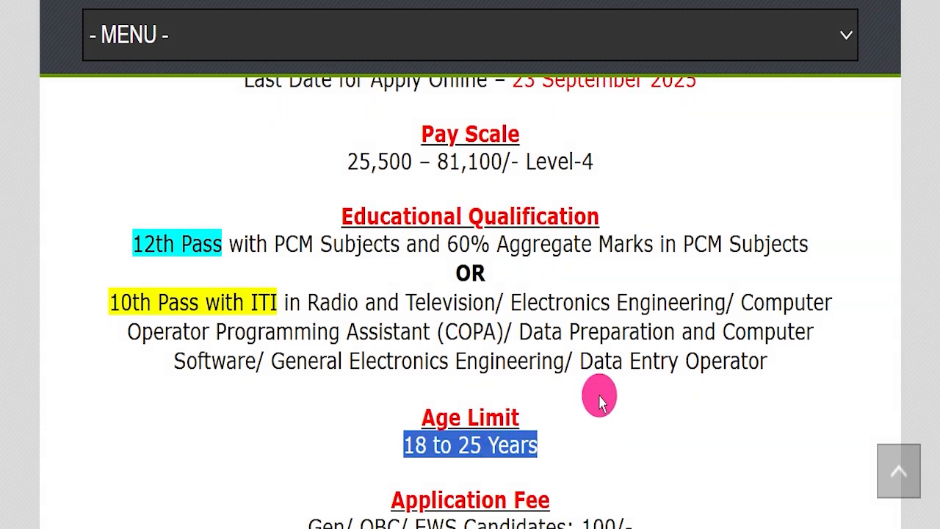
pyautogui.scroll(-4, 588, 368)
pyautogui.click(573, 324)
# Step: Highlight the application fees for each candidate category and the accepted payment modes
pyautogui.scroll(-1, 562, 242)
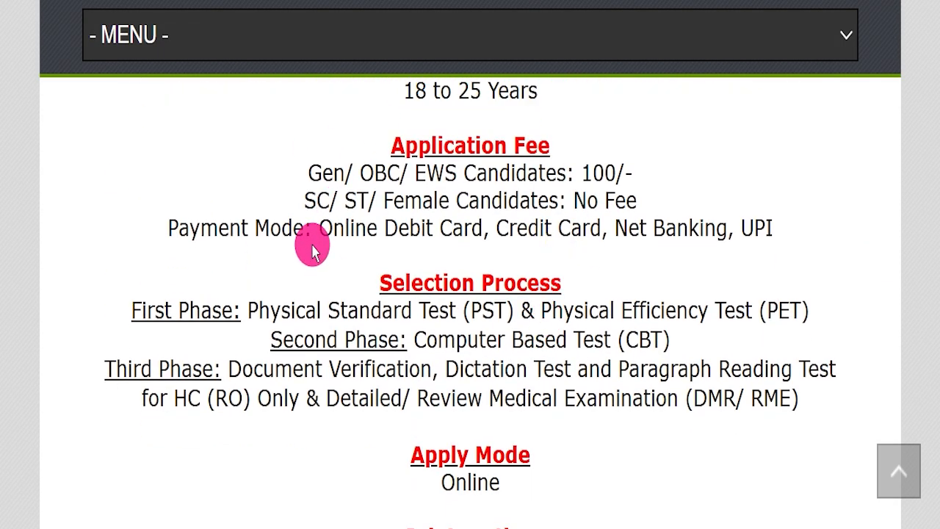
pyautogui.moveTo(307, 173); pyautogui.dragTo(497, 162)
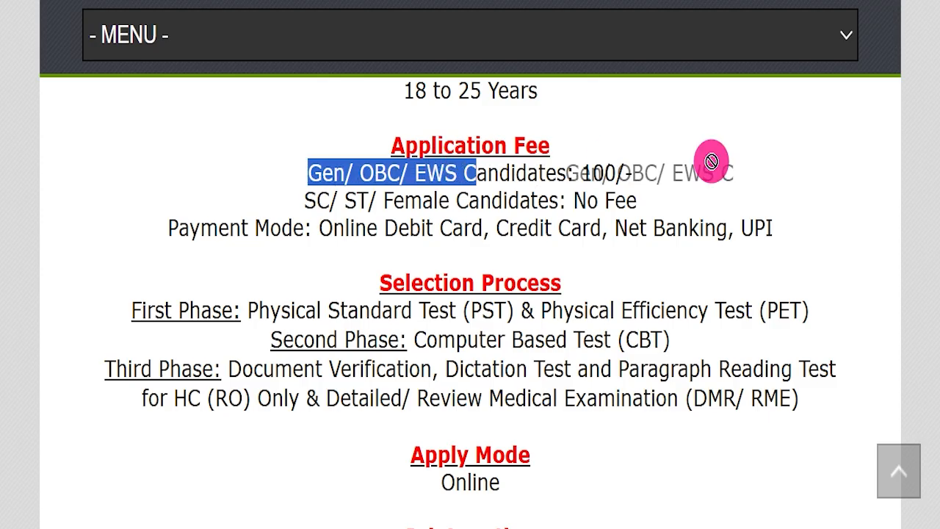
pyautogui.moveTo(253, 200); pyautogui.dragTo(657, 202)
pyautogui.moveTo(317, 226); pyautogui.dragTo(799, 215)
pyautogui.click(314, 286)
# Step: Highlight the phases of the selection process and the job location in the article
pyautogui.moveTo(250, 310); pyautogui.dragTo(783, 393)
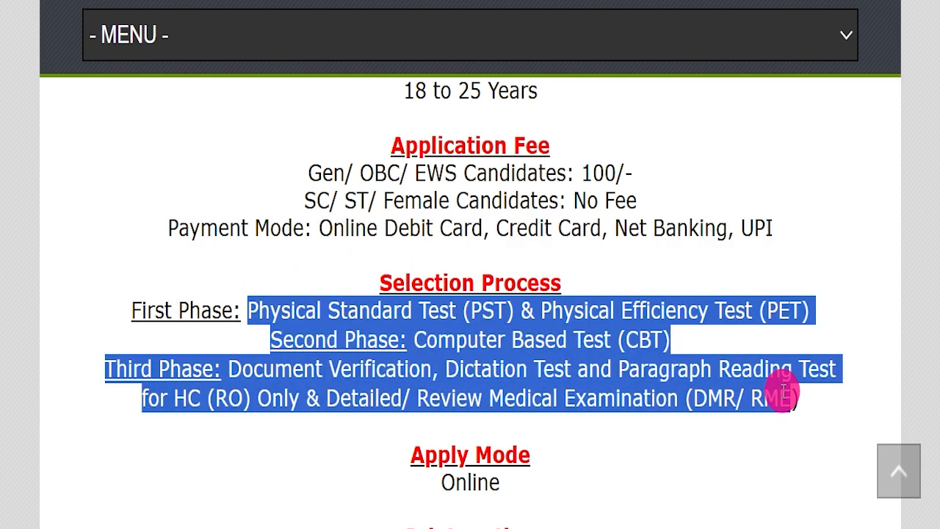
pyautogui.click(790, 395)
pyautogui.scroll(-1, 385, 365)
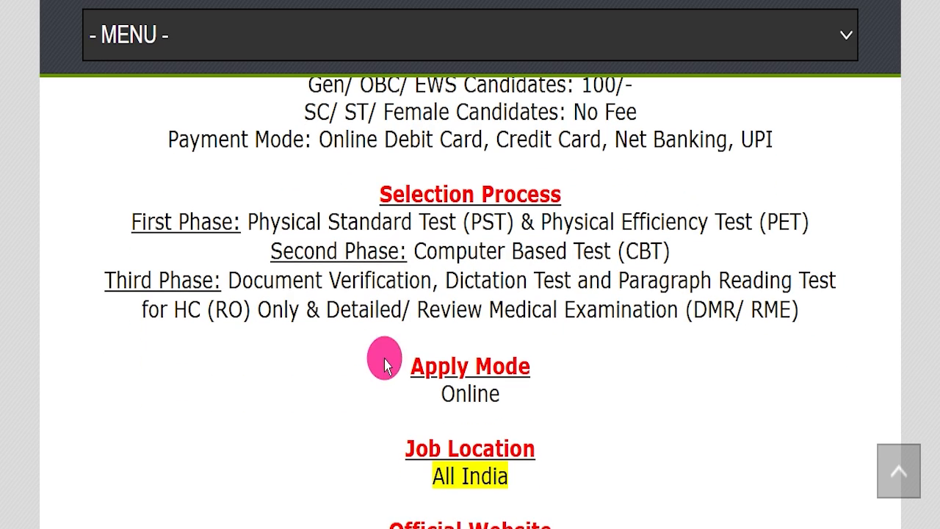
pyautogui.moveTo(346, 386); pyautogui.dragTo(514, 476)
pyautogui.scroll(-3, 597, 399)
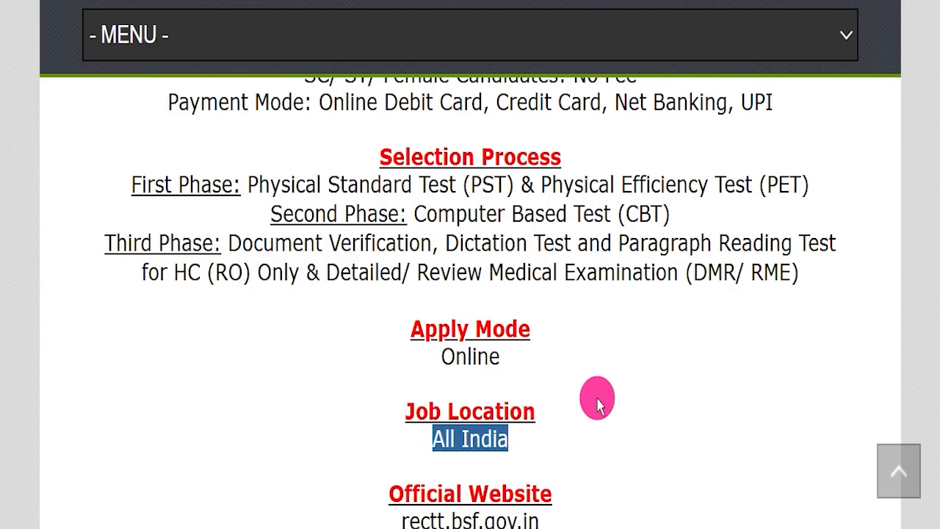
# Step: Highlight the official website address and point out the official notification among the important links
pyautogui.moveTo(294, 287); pyautogui.dragTo(590, 293)
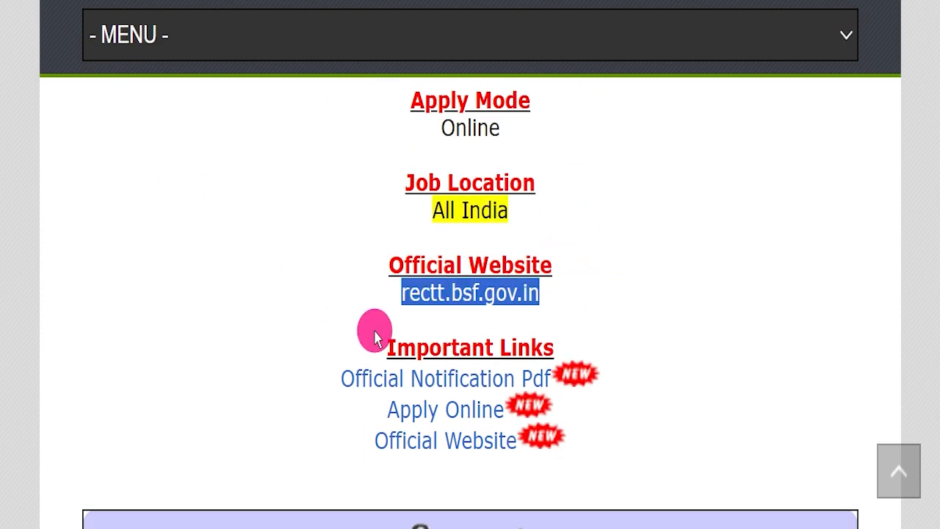
pyautogui.moveTo(511, 347); pyautogui.dragTo(693, 388)
pyautogui.click(691, 379)
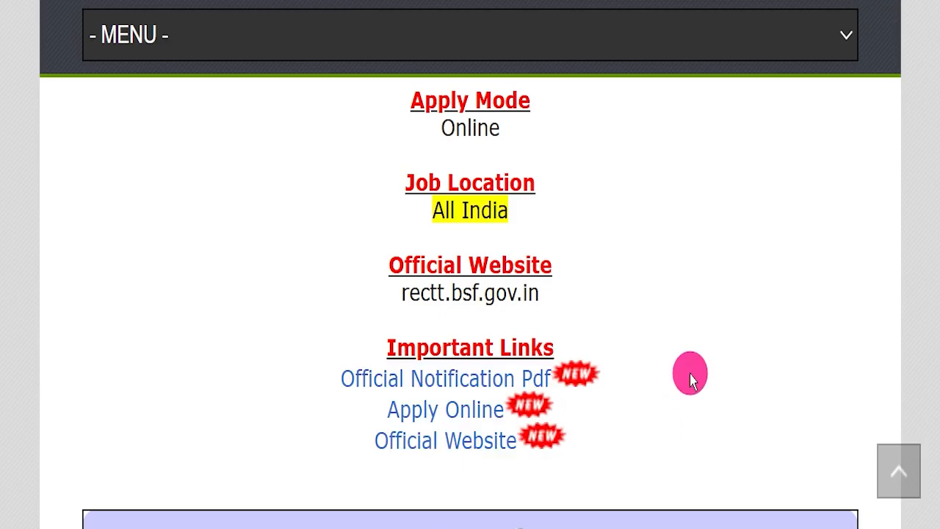
pyautogui.scroll(-1, 686, 375)
pyautogui.moveTo(337, 343); pyautogui.dragTo(552, 341)
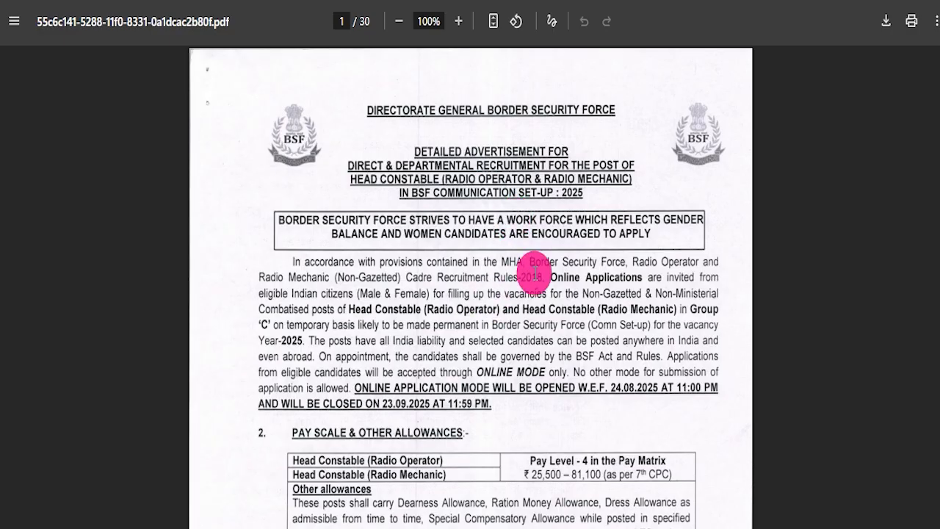
# Step: Examine the pay scale and category-wise vacancy tables in the official notification PDF
pyautogui.scroll(-4, 539, 253)
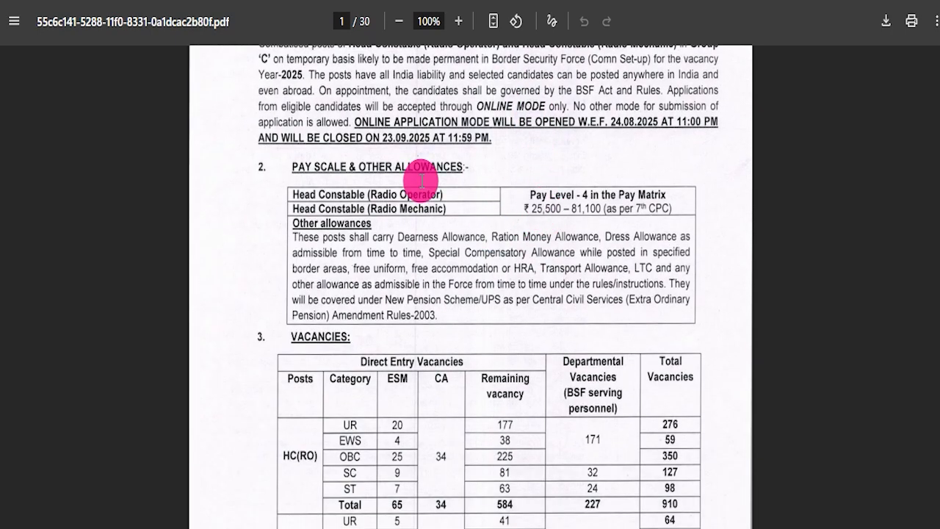
pyautogui.moveTo(295, 190); pyautogui.dragTo(588, 193)
pyautogui.scroll(-3, 573, 197)
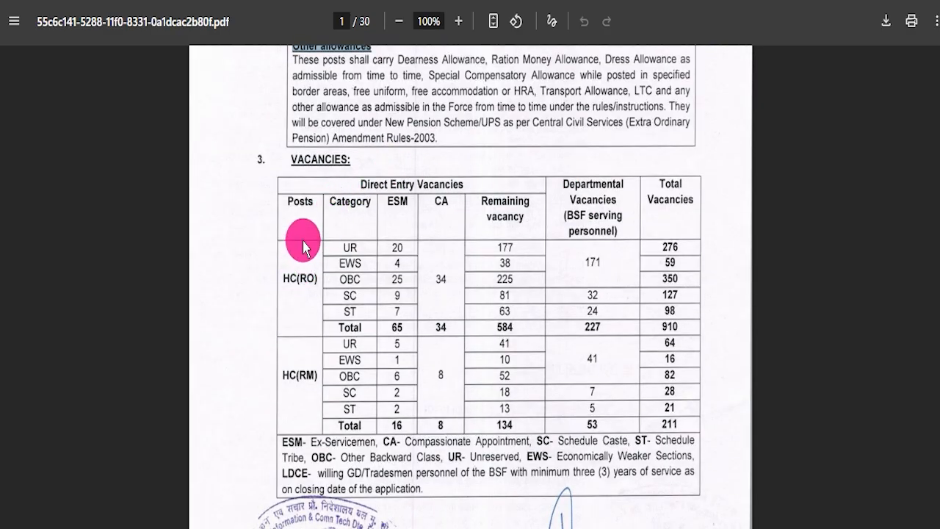
pyautogui.moveTo(300, 195); pyautogui.dragTo(605, 372)
# Step: Highlight the Recruitment Process heading in the notification and read on to the preparation of the final result
pyautogui.scroll(-5, 532, 303)
pyautogui.scroll(-10, 531, 302)
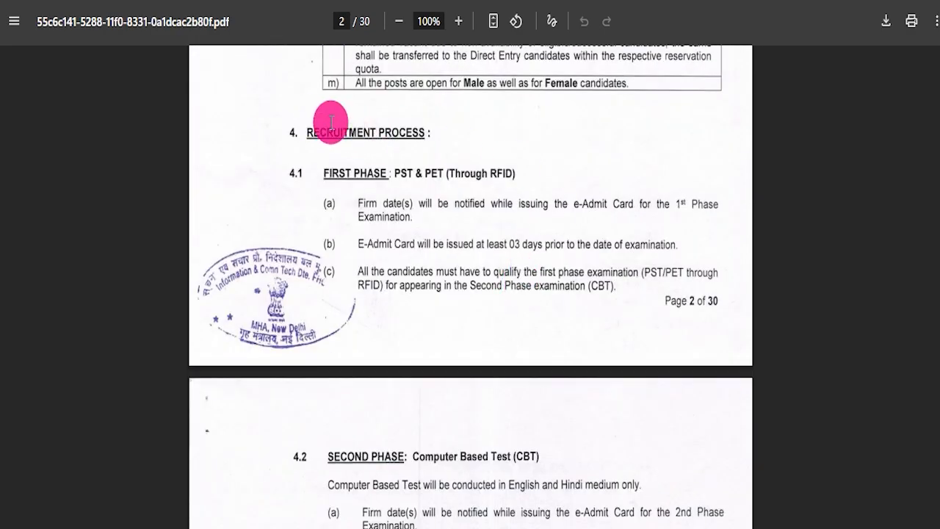
pyautogui.moveTo(307, 131); pyautogui.dragTo(431, 130)
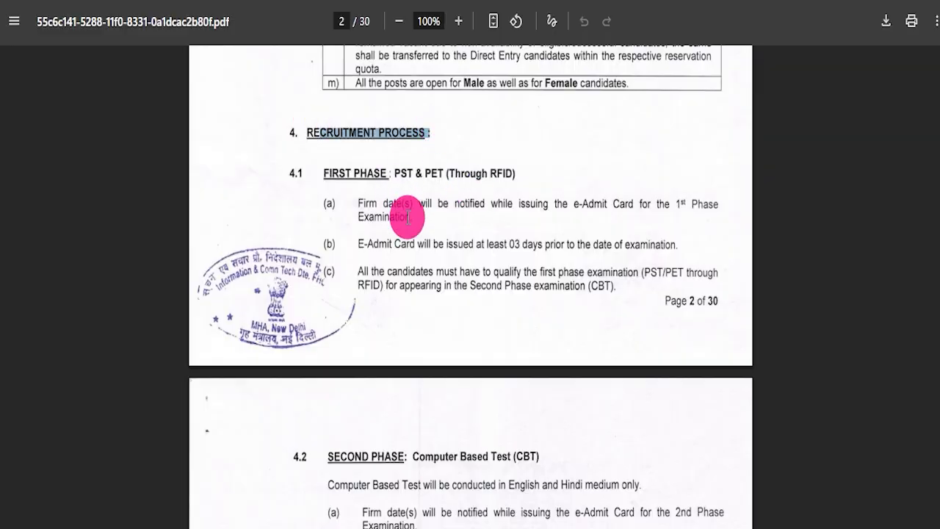
pyautogui.scroll(-15, 411, 228)
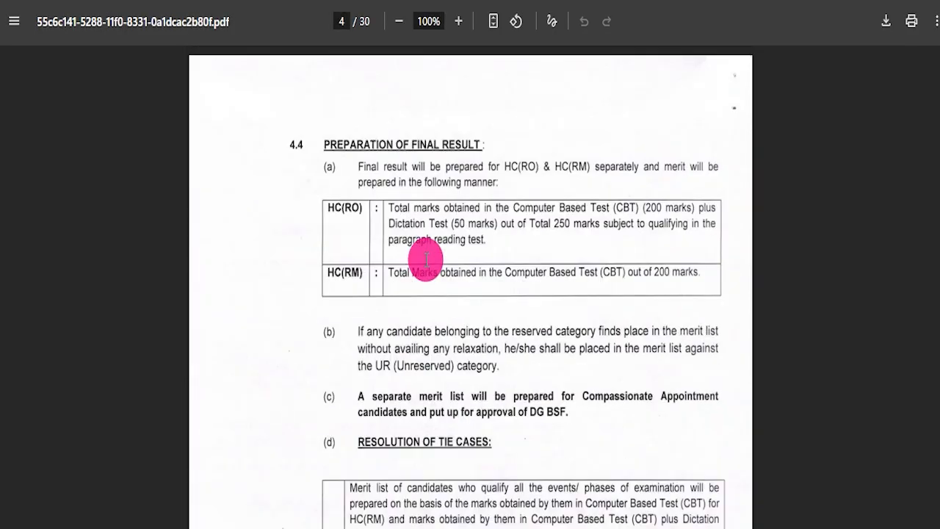
# Step: Read the tie-resolution rules and highlight the education qualification, age limit and age relaxation text in the notification
pyautogui.scroll(-14, 426, 263)
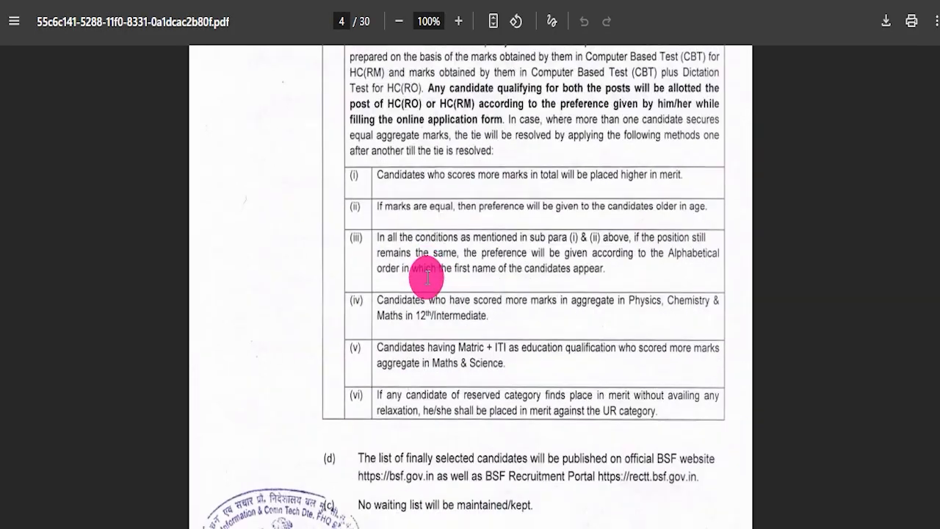
pyautogui.moveTo(332, 317); pyautogui.dragTo(470, 462)
pyautogui.scroll(-2, 558, 352)
pyautogui.scroll(-3, 659, 242)
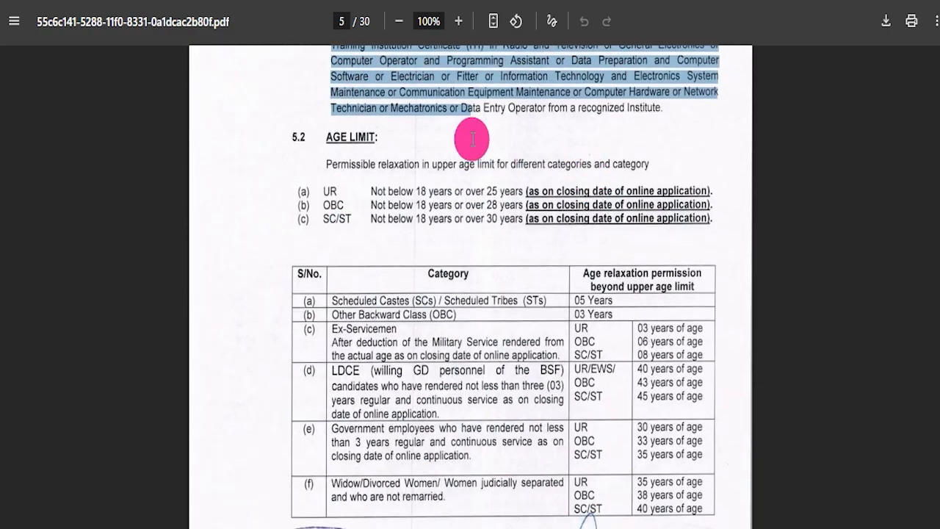
pyautogui.moveTo(326, 164); pyautogui.dragTo(552, 204)
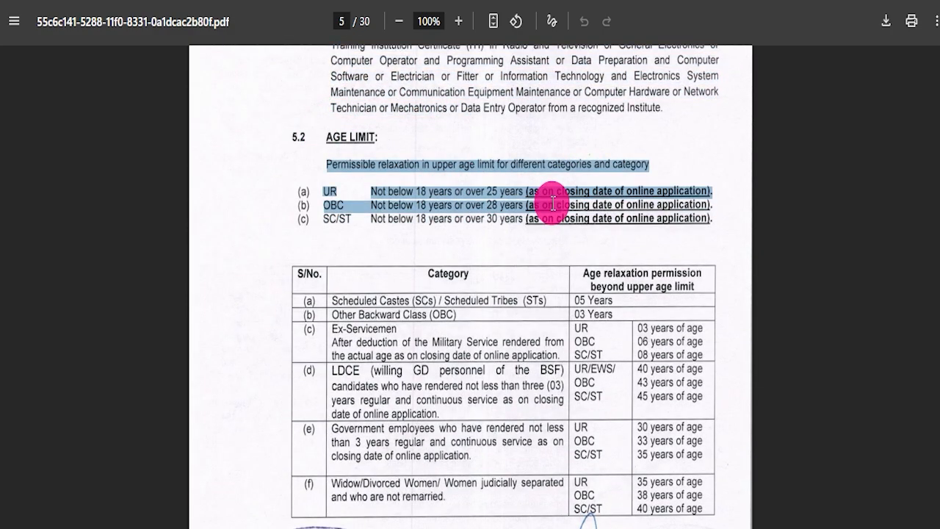
pyautogui.click(319, 187)
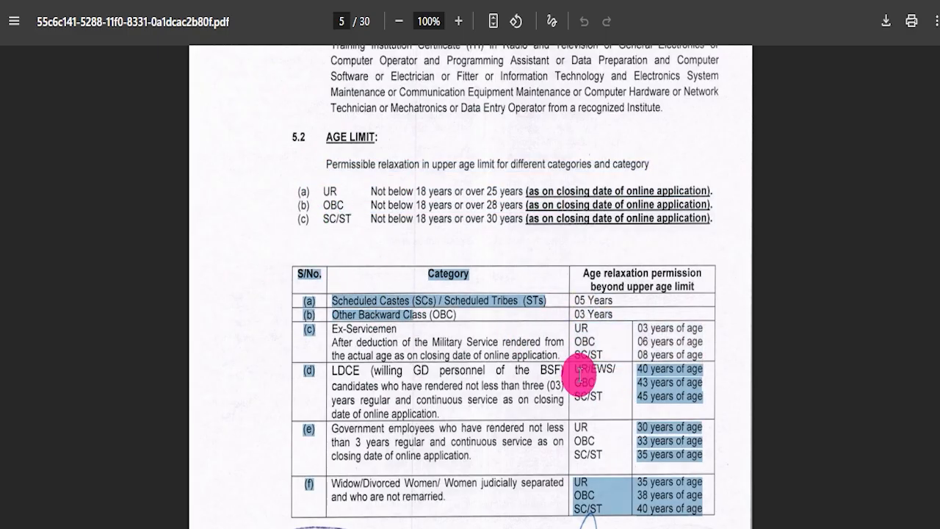
# Step: Examine the physical standards table for men and women on page 6 and read on to the certificate requirements
pyautogui.scroll(-7, 494, 275)
pyautogui.scroll(-7, 403, 232)
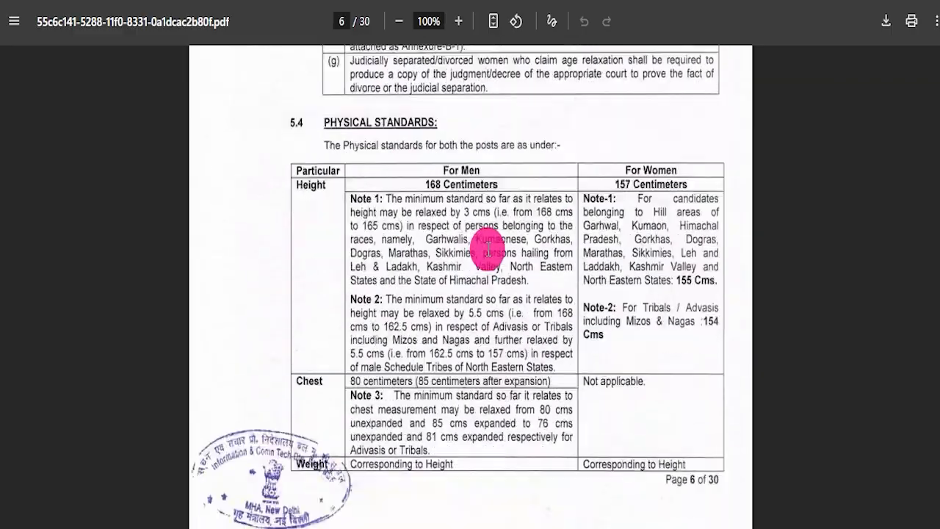
pyautogui.scroll(2, 488, 248)
pyautogui.scroll(-20, 390, 169)
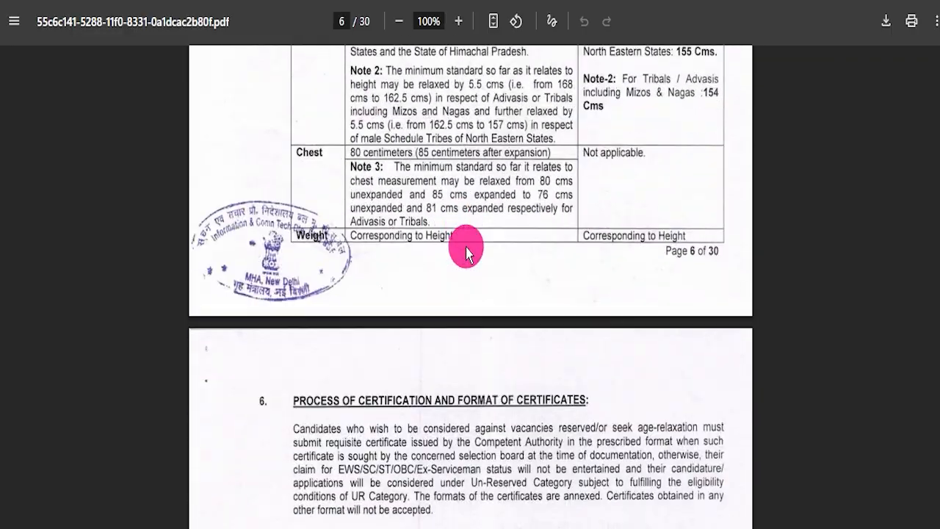
pyautogui.scroll(-20, 467, 267)
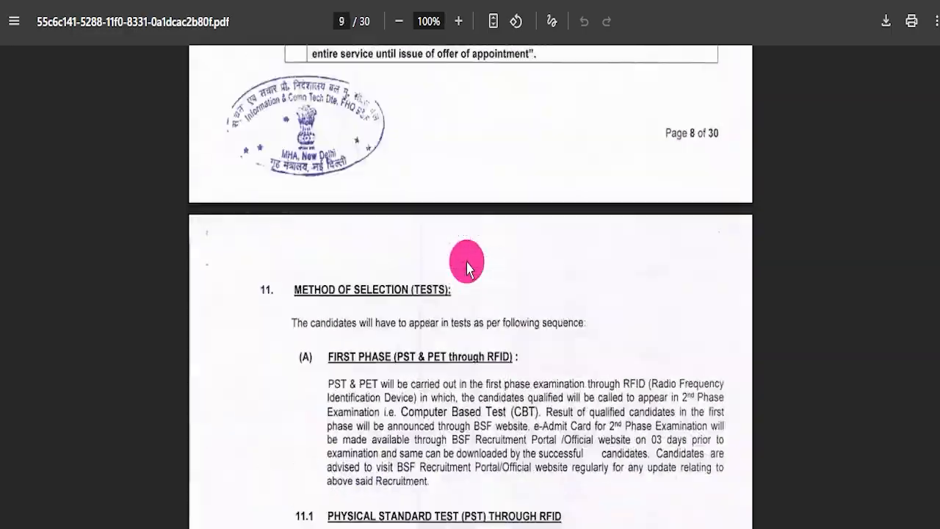
# Step: Examine the Method of Selection section, including the Computer Based Test syllabus table, negative marking and qualifying marks
pyautogui.scroll(-8, 467, 264)
pyautogui.scroll(13, 465, 263)
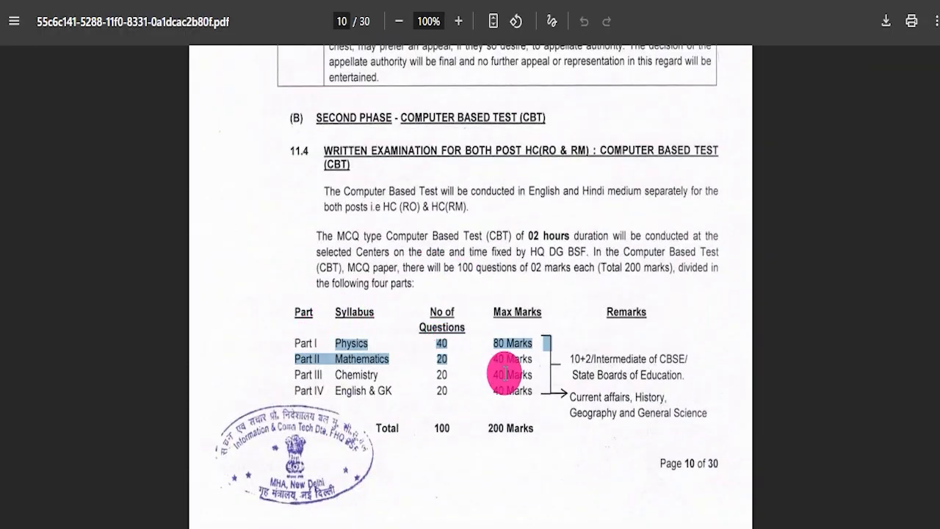
pyautogui.scroll(-15, 381, 312)
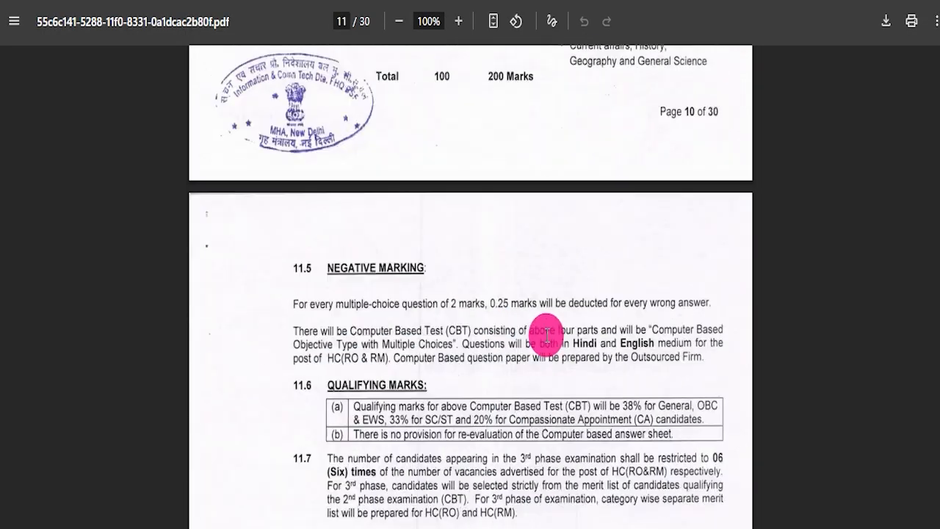
pyautogui.scroll(-20, 500, 312)
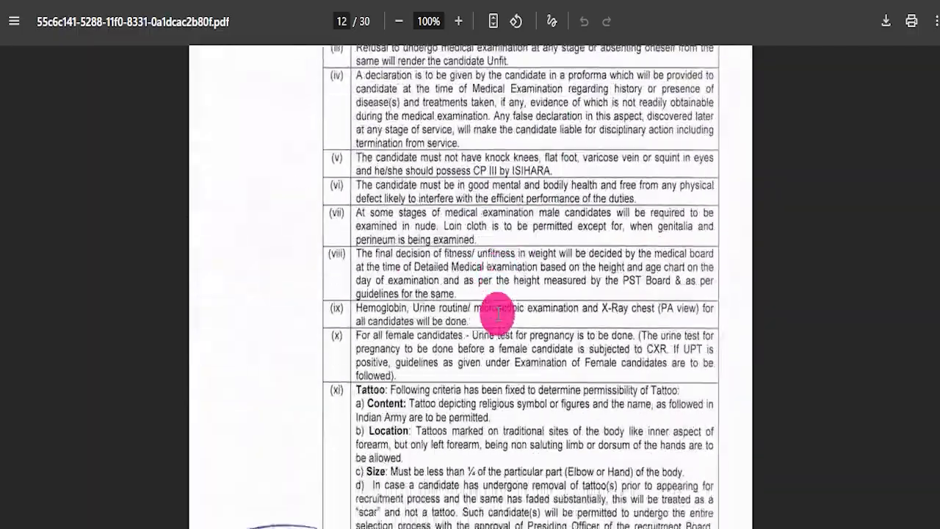
# Step: Skim the rest of the notification to page 30, return to page 1 and point out the online application details
pyautogui.scroll(-20, 530, 323)
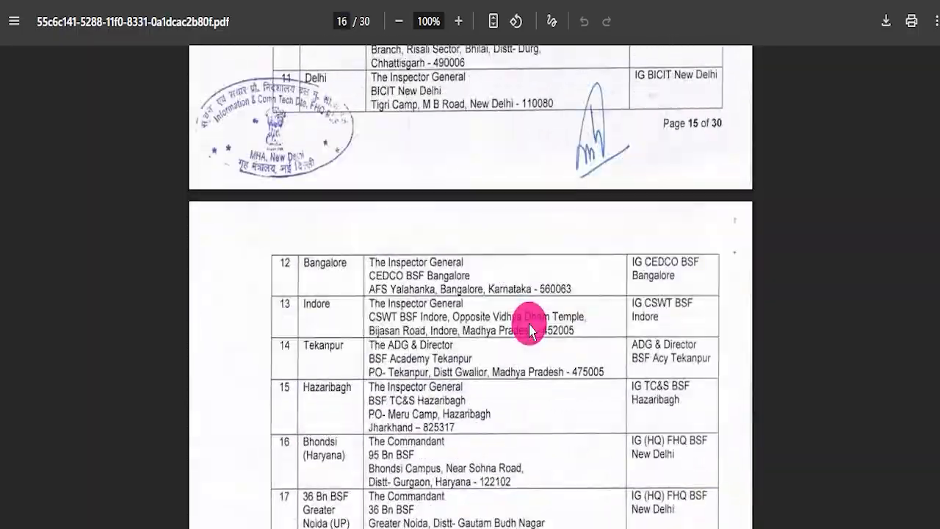
pyautogui.scroll(-20, 526, 322)
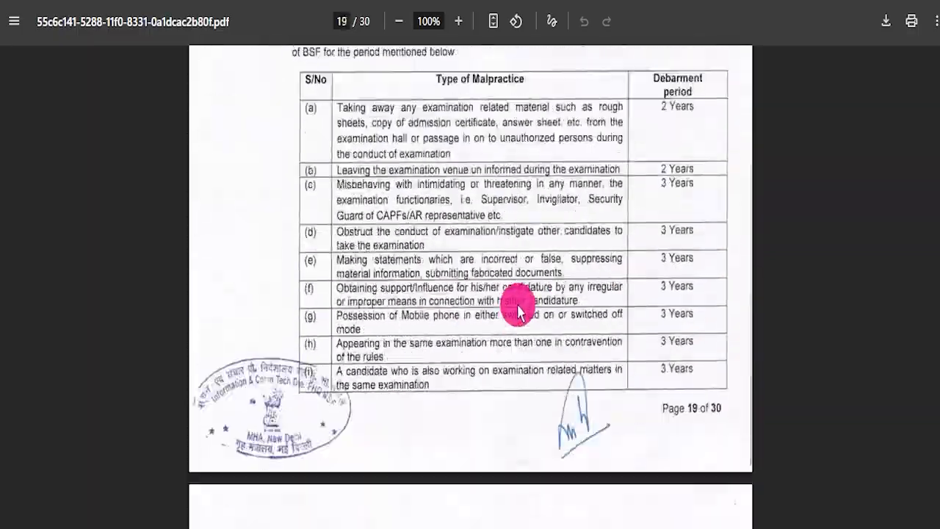
pyautogui.scroll(-20, 566, 301)
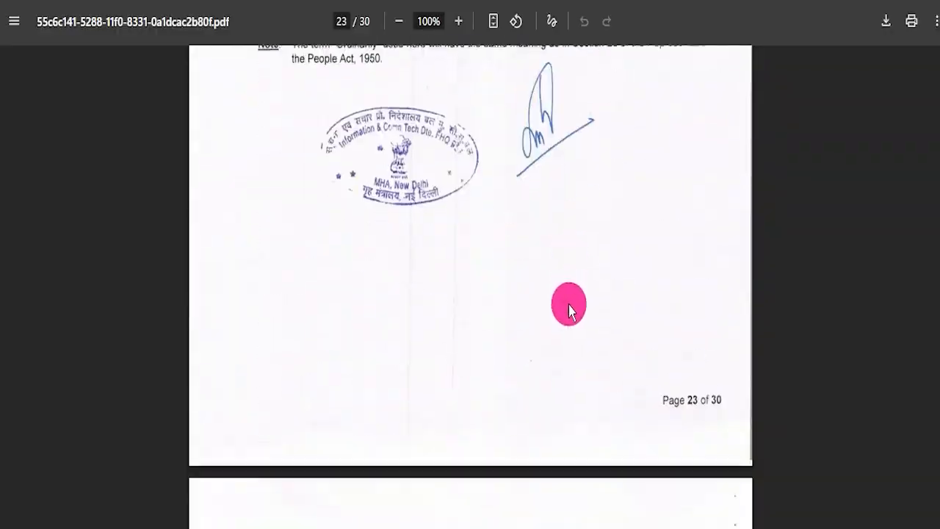
pyautogui.scroll(-20, 546, 325)
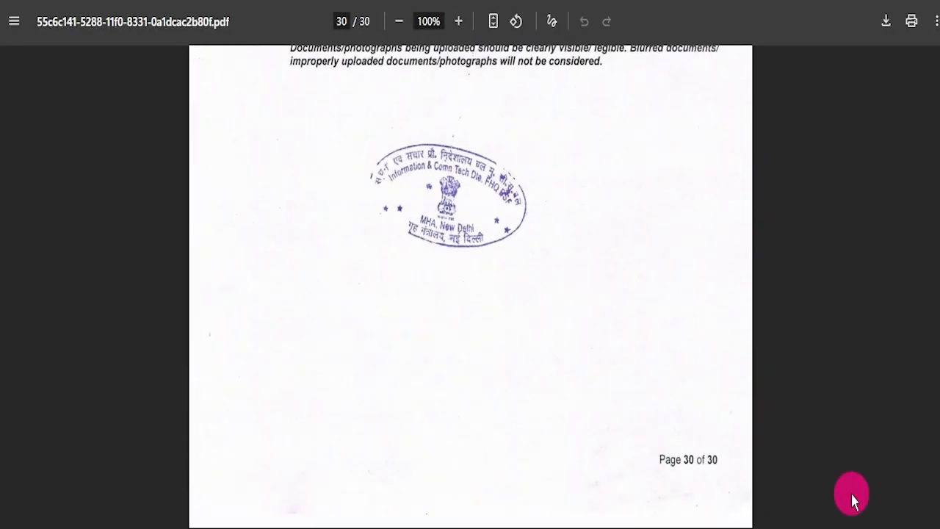
pyautogui.moveTo(939, 510); pyautogui.dragTo(939, 158)
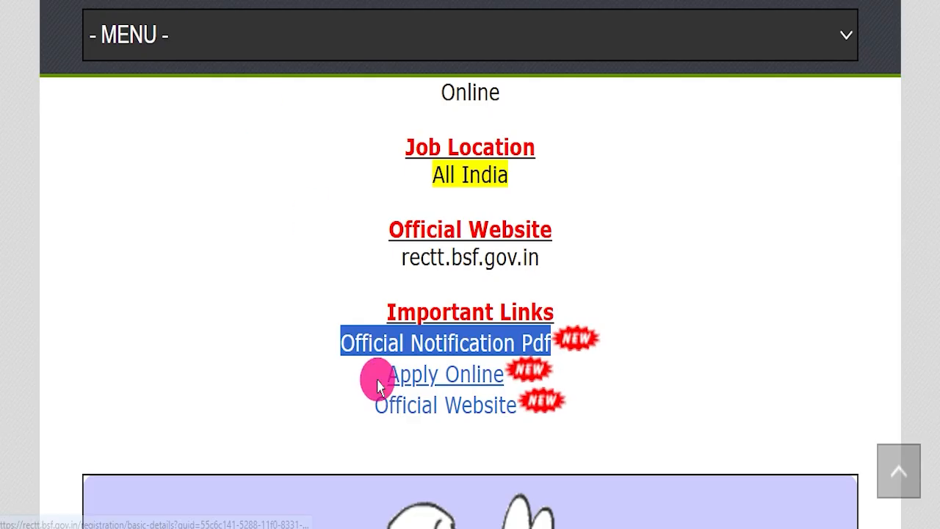
pyautogui.moveTo(383, 376); pyautogui.dragTo(505, 371)
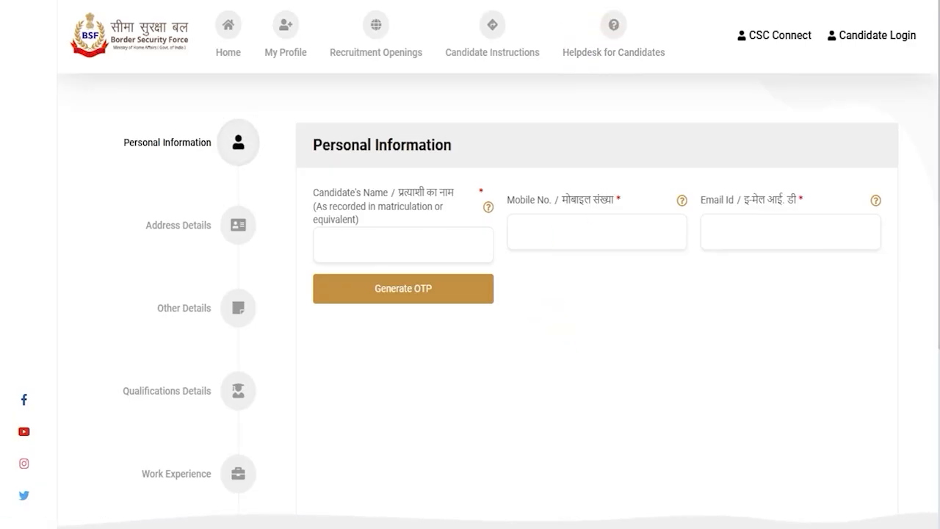
# Step: Mark Candidate Login and its email and password fields, tick the "I'm not a robot" check, and point out the Login button
pyautogui.moveTo(816, 7)
pyautogui.mouseDown()
pyautogui.moveTo(867, 17)
pyautogui.moveTo(927, 56)
pyautogui.mouseUp()
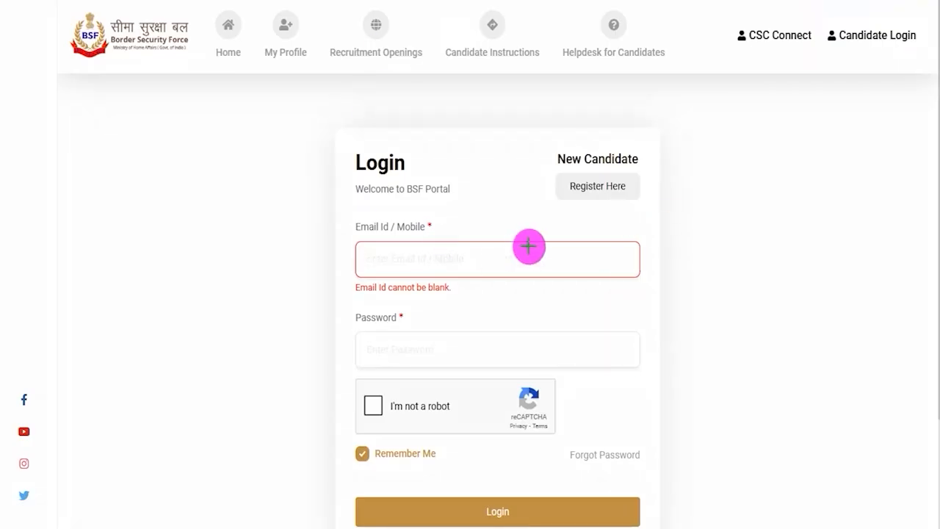
pyautogui.moveTo(526, 257); pyautogui.dragTo(596, 223)
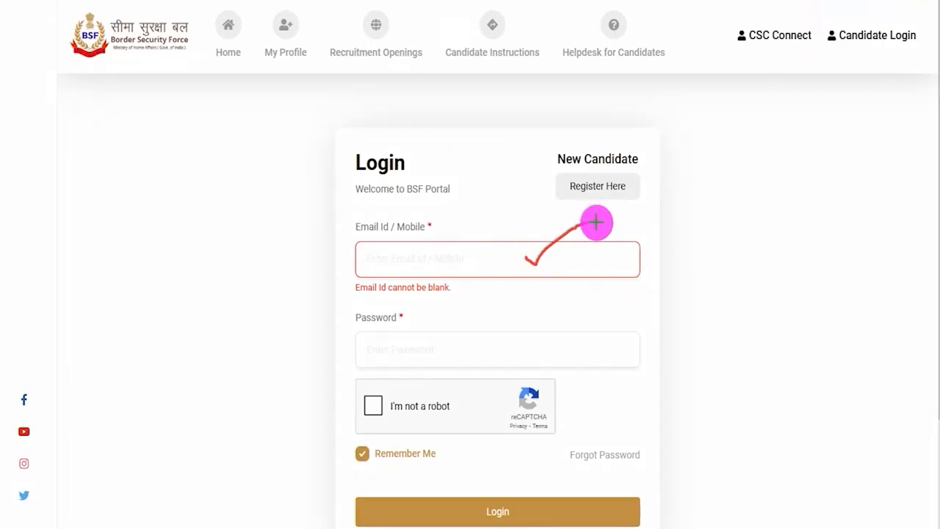
pyautogui.moveTo(489, 348); pyautogui.dragTo(550, 304)
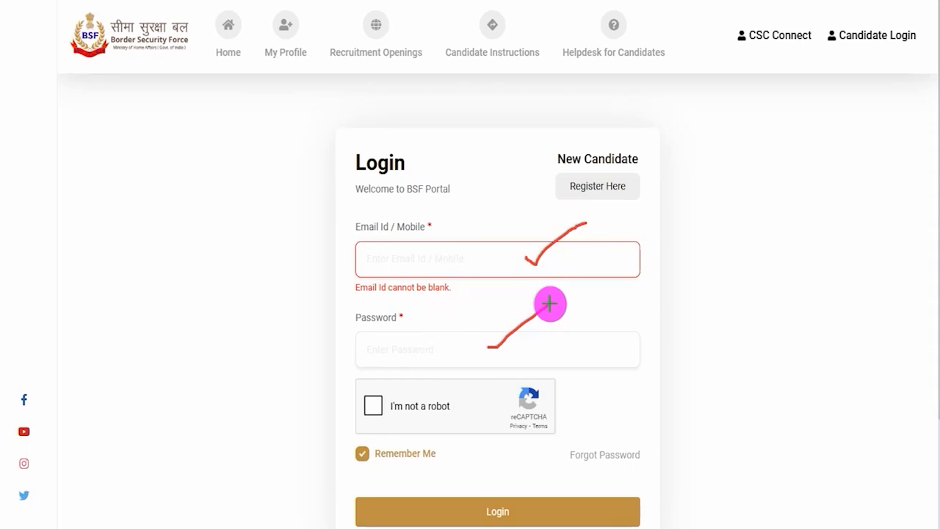
pyautogui.click(373, 405)
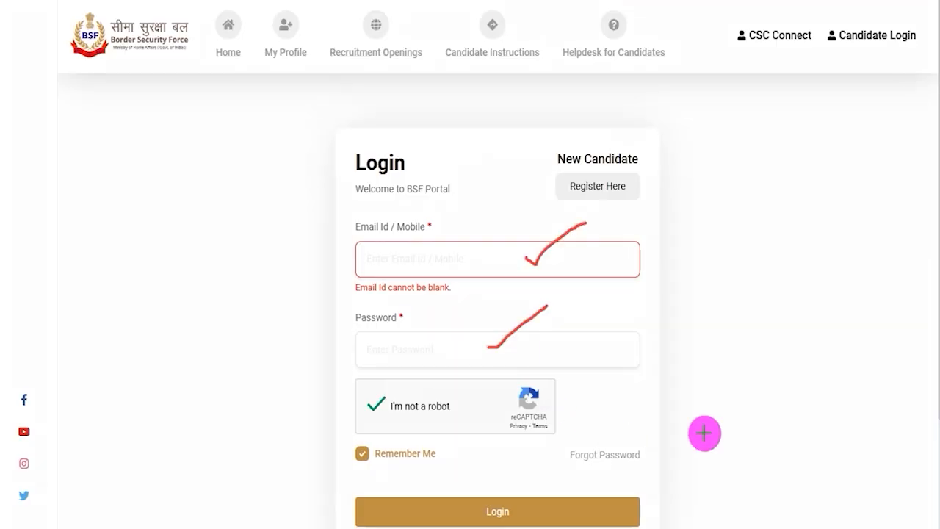
pyautogui.moveTo(822, 257); pyautogui.dragTo(625, 499)
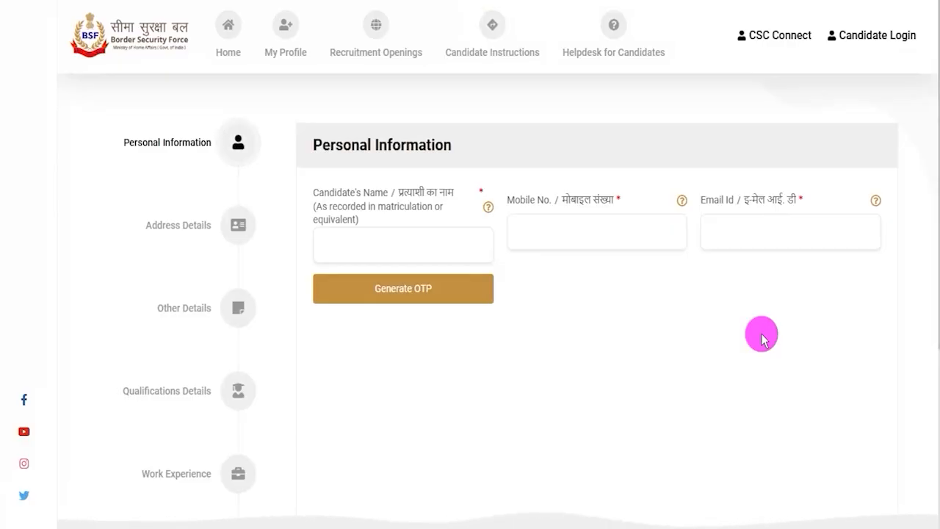
# Step: Highlight the Personal Information heading and tick off the registration sections from Personal Information through Work Experience, removing the marks when done
pyautogui.moveTo(323, 145); pyautogui.dragTo(433, 143)
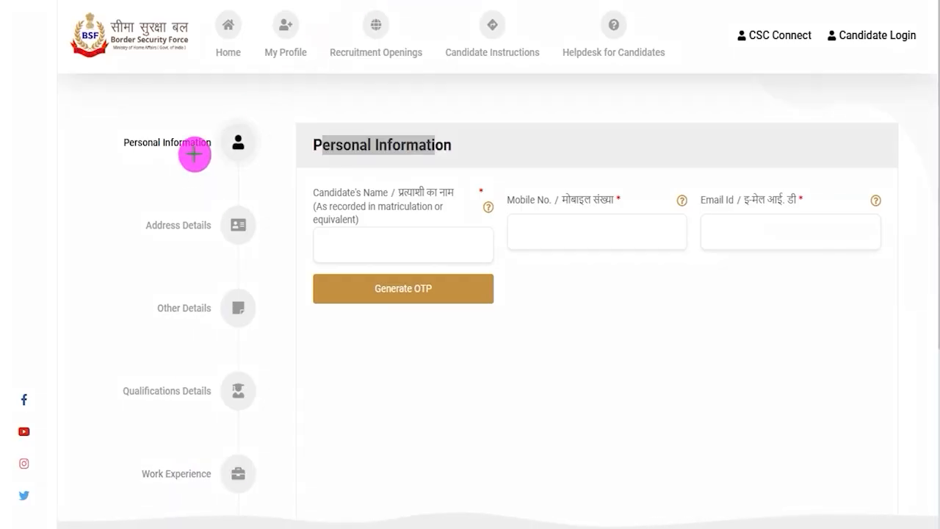
pyautogui.moveTo(187, 158); pyautogui.dragTo(221, 132)
pyautogui.moveTo(191, 238); pyautogui.dragTo(214, 210)
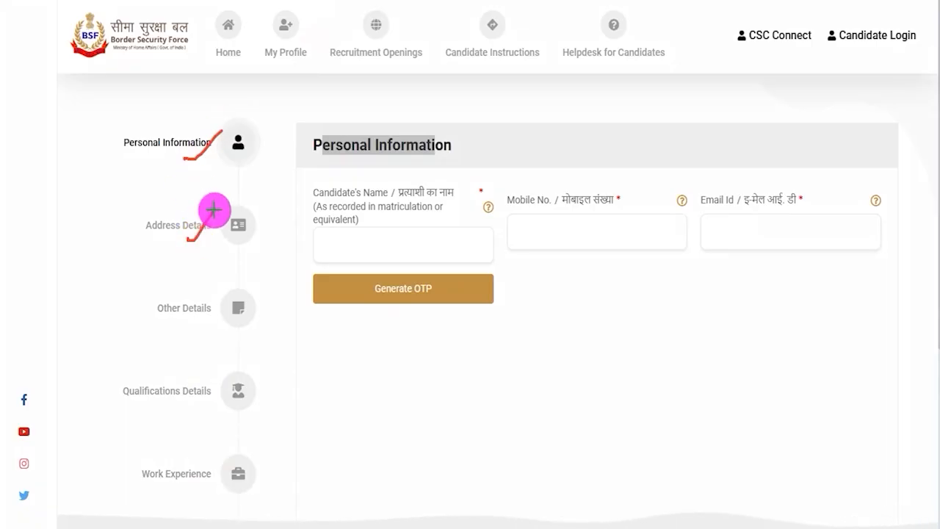
pyautogui.moveTo(191, 315); pyautogui.dragTo(222, 279)
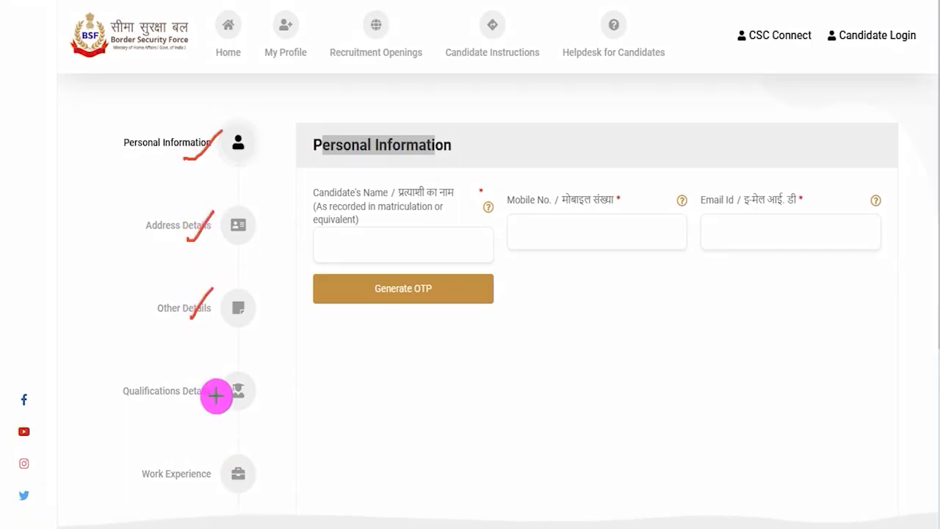
pyautogui.moveTo(193, 395); pyautogui.dragTo(227, 364)
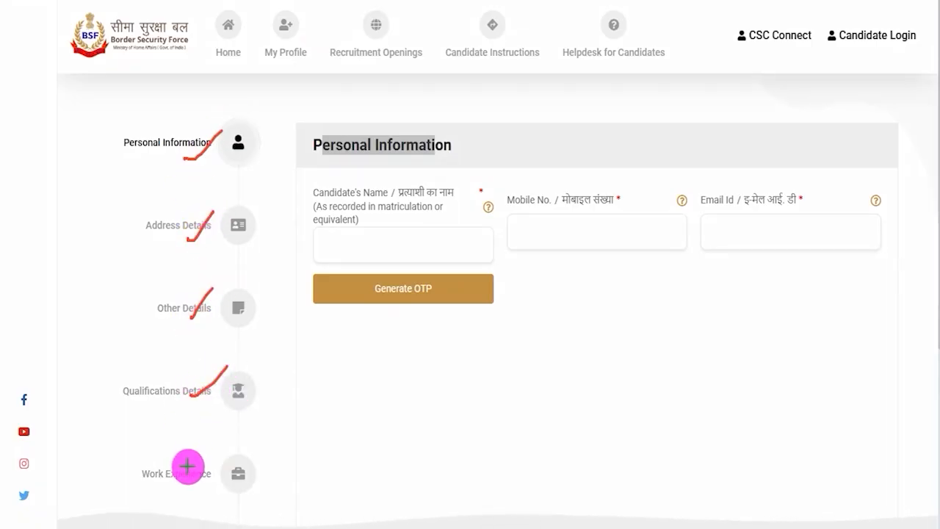
pyautogui.moveTo(187, 470); pyautogui.dragTo(247, 420)
pyautogui.press('Escape')
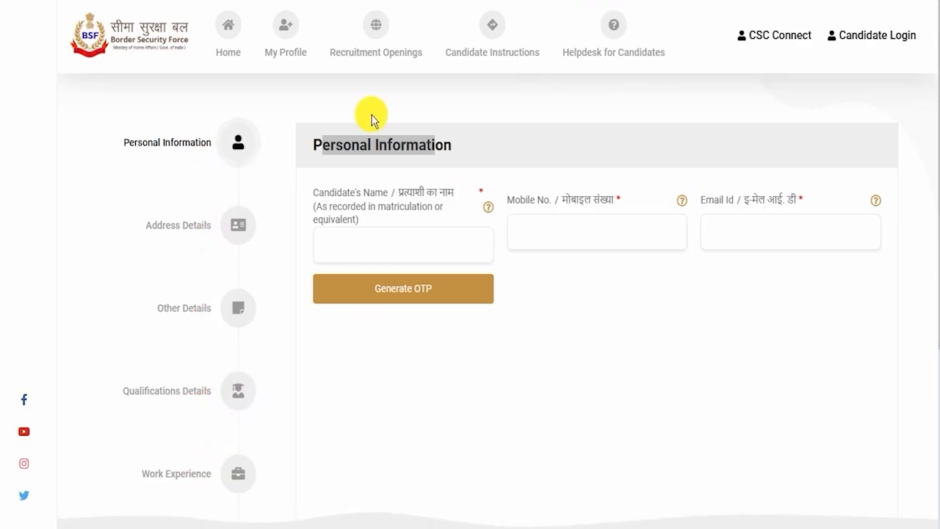
# Step: Tick off the Certificate & Document and Criteria sections in the registration outline, and return to the Personal Information form
pyautogui.scroll(-4, 300, 380)
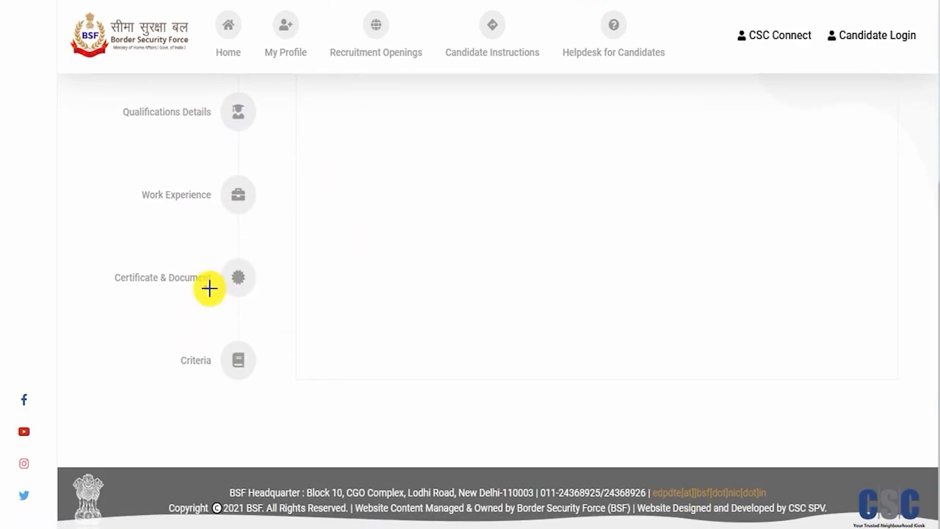
pyautogui.moveTo(204, 288); pyautogui.dragTo(235, 265)
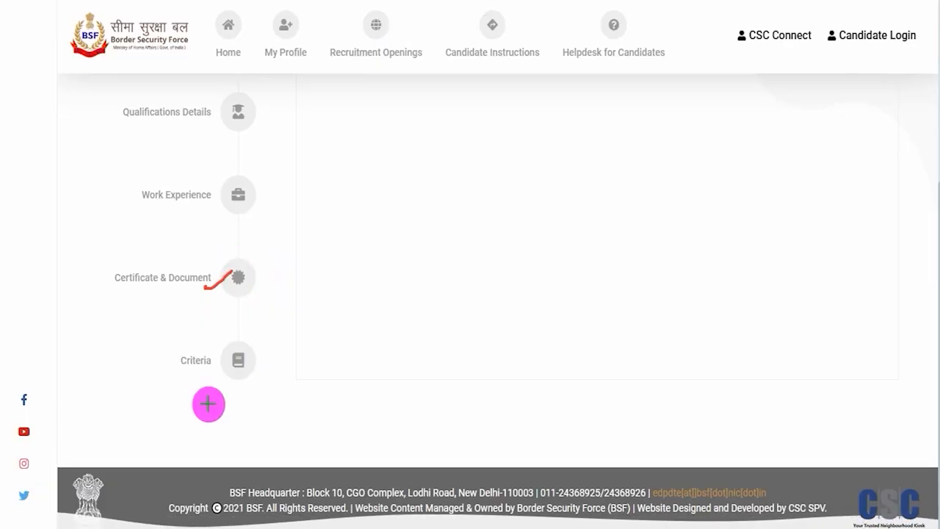
pyautogui.moveTo(209, 372); pyautogui.dragTo(244, 336)
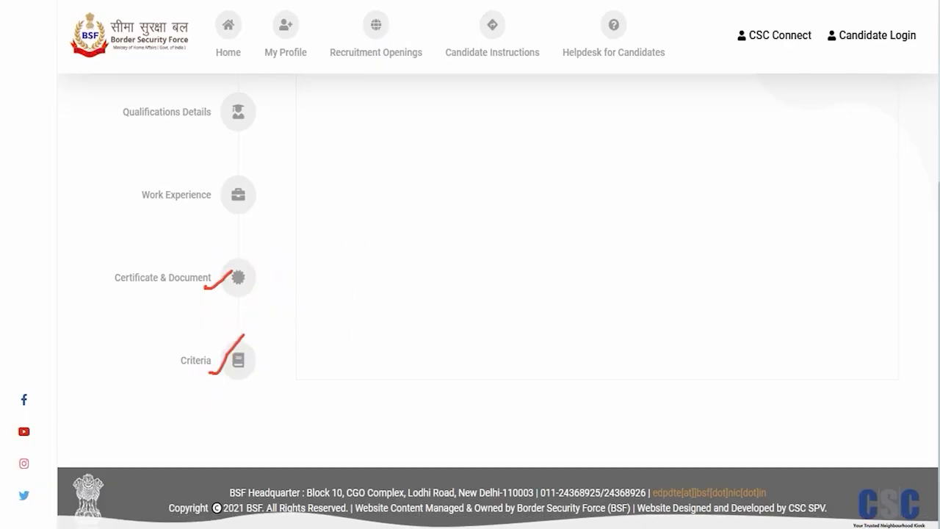
pyautogui.scroll(3, 332, 279)
pyautogui.scroll(1, 332, 279)
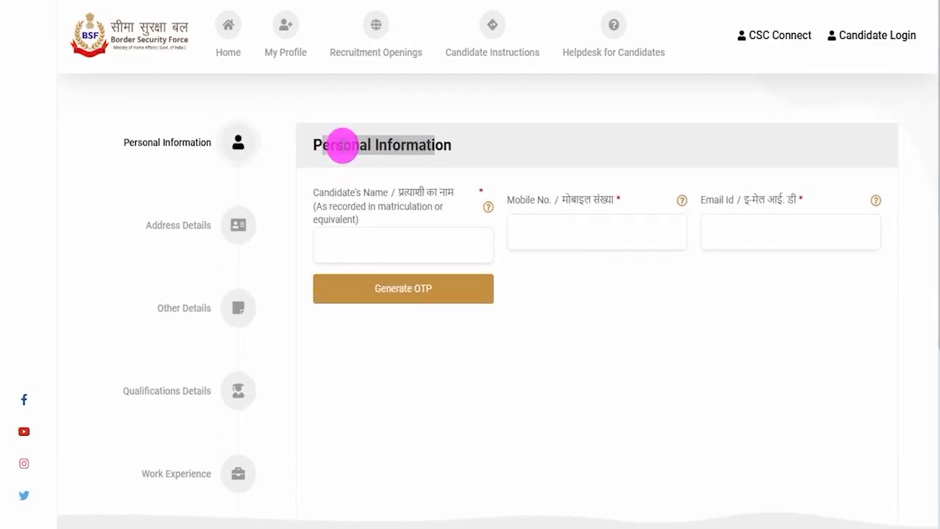
# Step: Highlight the Candidate's Name field, tick off the Mobile No. and Email Id fields, and point out Generate OTP
pyautogui.moveTo(326, 145); pyautogui.dragTo(405, 145)
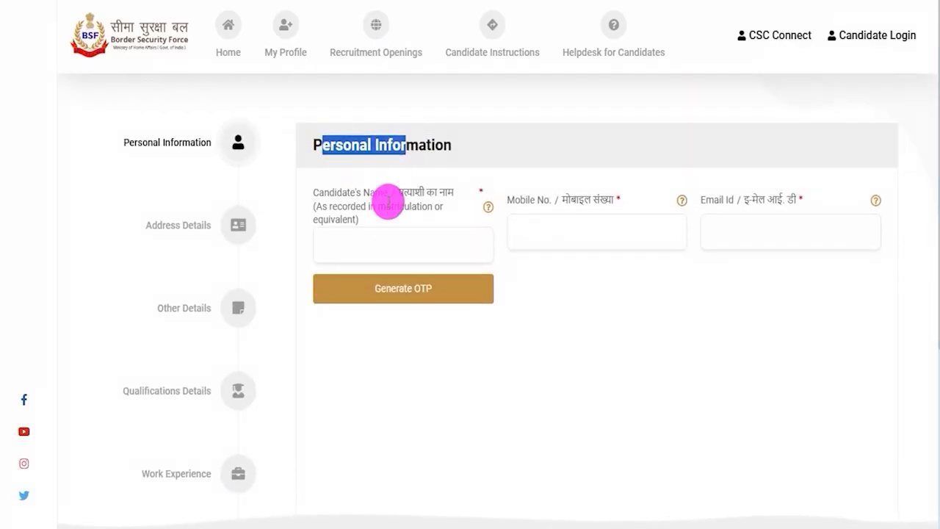
pyautogui.moveTo(324, 192); pyautogui.dragTo(384, 193)
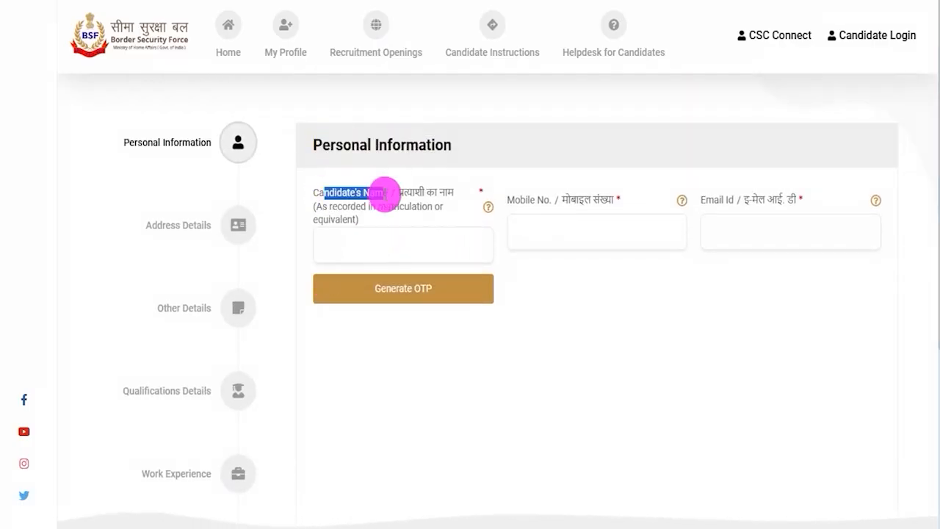
pyautogui.click(380, 245)
pyautogui.hotkey('ctrl', '2')
pyautogui.moveTo(601, 230); pyautogui.dragTo(636, 203)
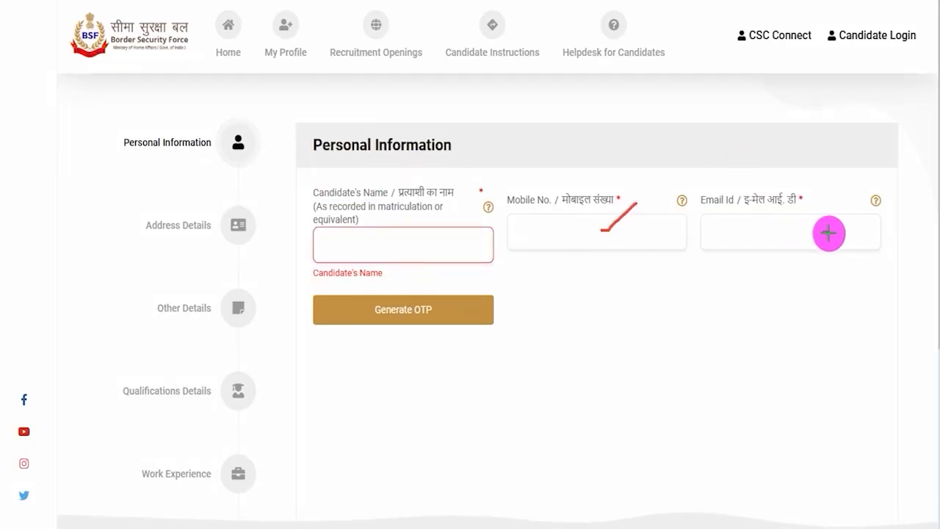
pyautogui.moveTo(823, 231); pyautogui.dragTo(852, 207)
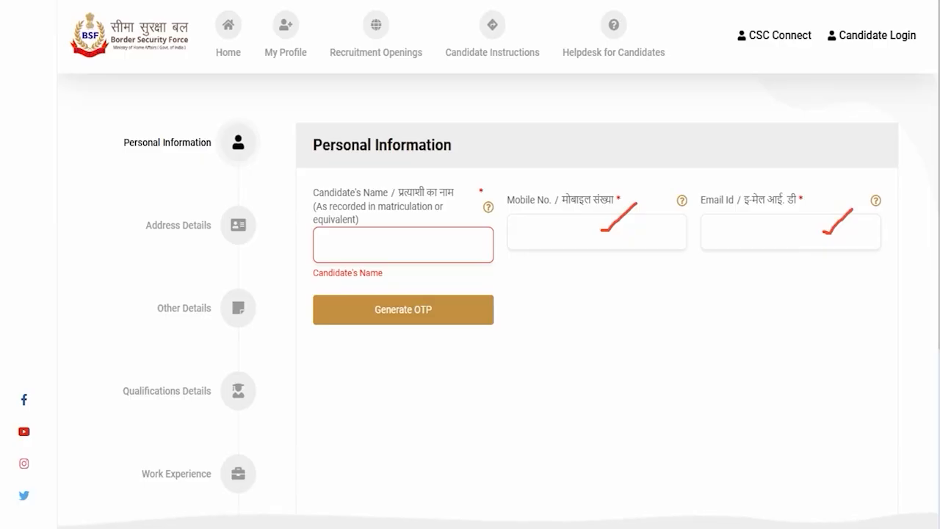
pyautogui.moveTo(749, 311); pyautogui.dragTo(483, 312)
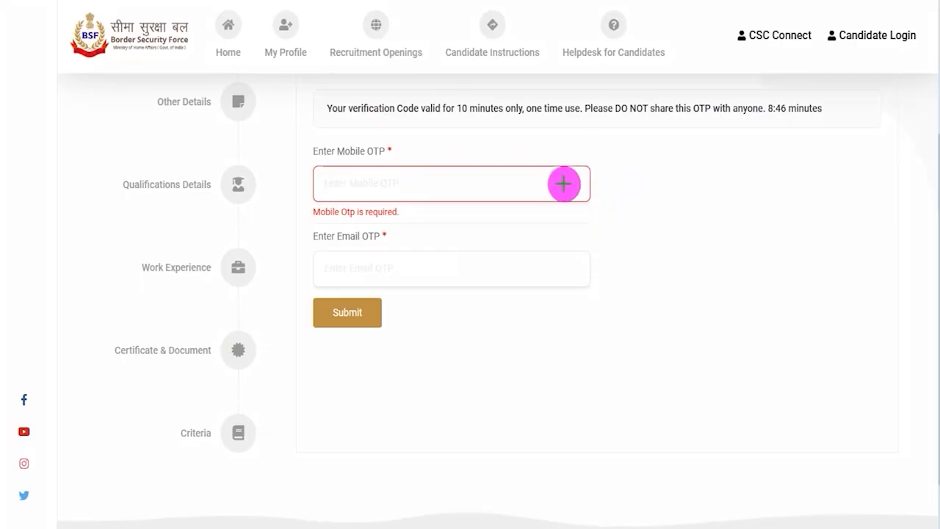
# Step: Tick off the Mobile OTP and Email OTP fields and mark the Submit option with an arrow
pyautogui.moveTo(563, 183); pyautogui.dragTo(600, 152)
pyautogui.moveTo(578, 272); pyautogui.dragTo(617, 244)
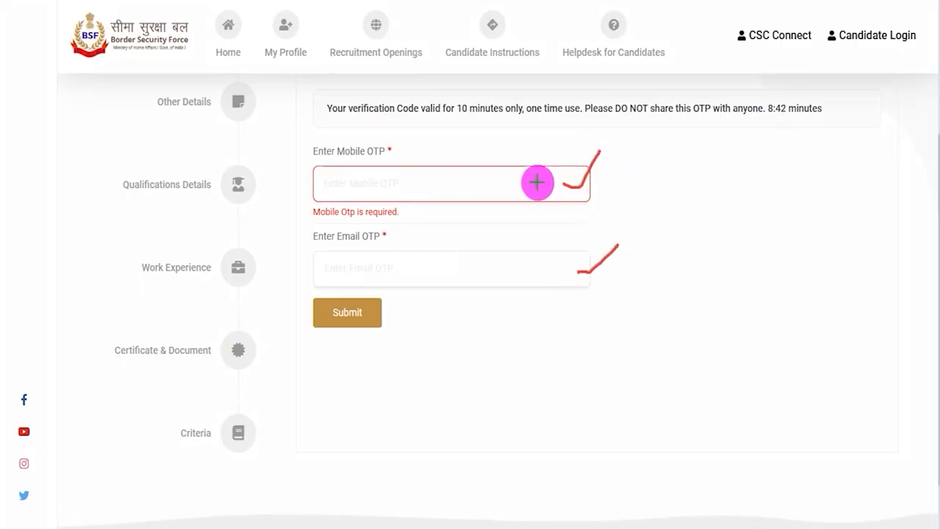
pyautogui.moveTo(520, 178); pyautogui.dragTo(552, 151)
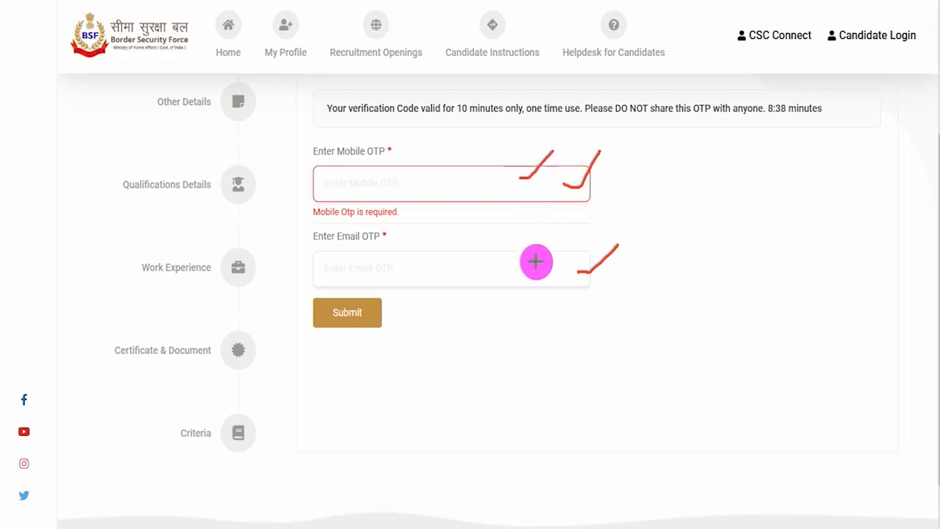
pyautogui.moveTo(534, 266); pyautogui.dragTo(566, 234)
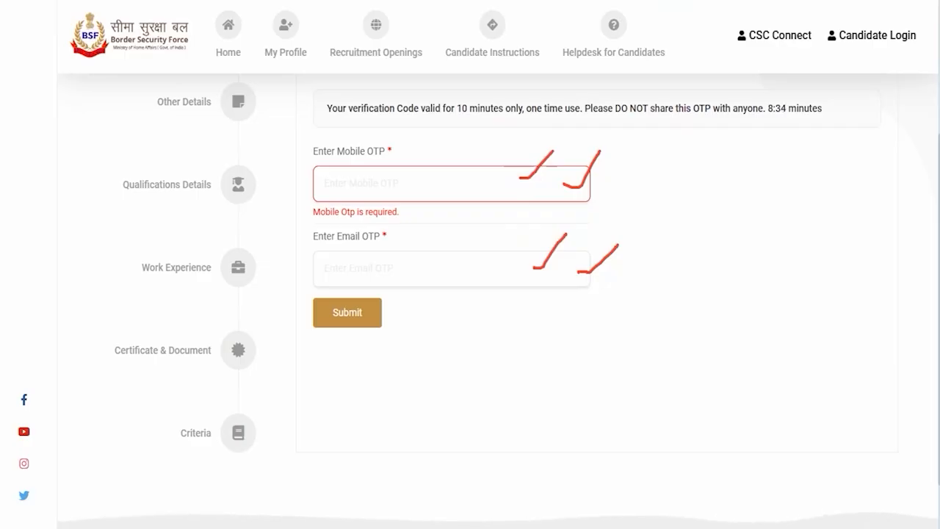
pyautogui.moveTo(613, 311); pyautogui.dragTo(401, 318)
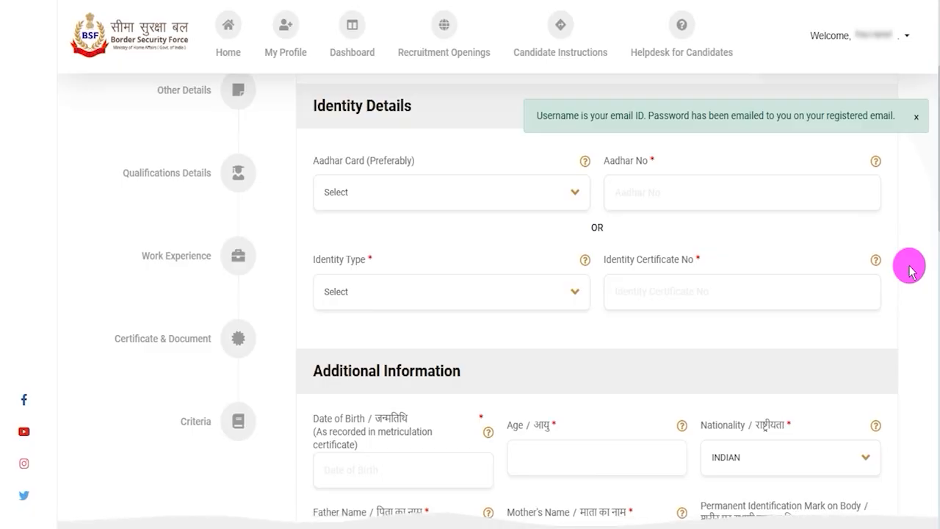
# Step: Highlight the notice about the username and emailed password, and the Identity Details heading
pyautogui.moveTo(560, 115); pyautogui.dragTo(884, 115)
pyautogui.click(884, 115)
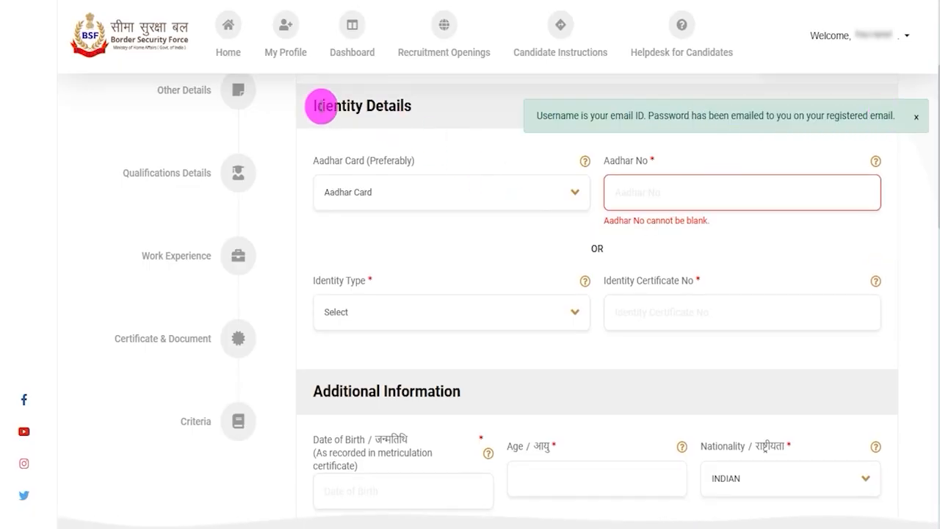
pyautogui.moveTo(321, 106); pyautogui.dragTo(406, 107)
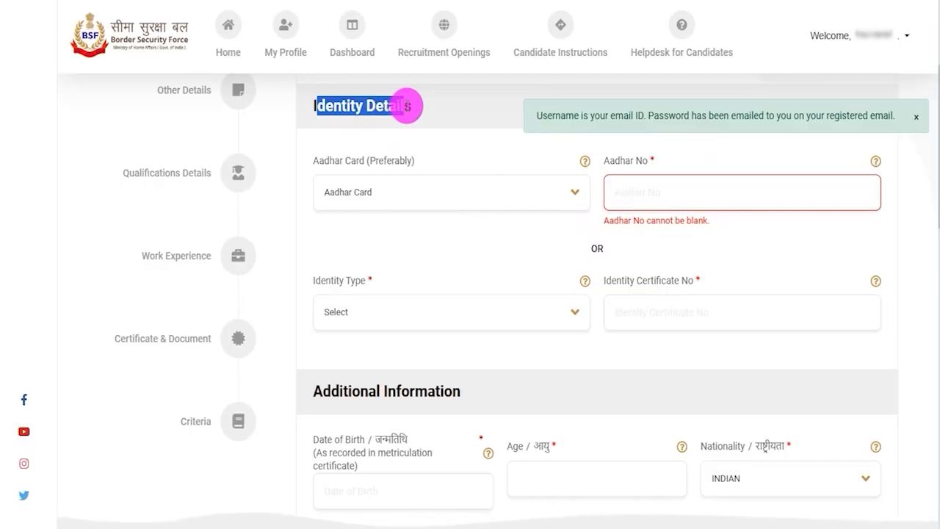
# Step: Examine the Aadhar Card and Identity Type choices, and point out the Aadhar No and Identity Certificate No fields
pyautogui.click(405, 198)
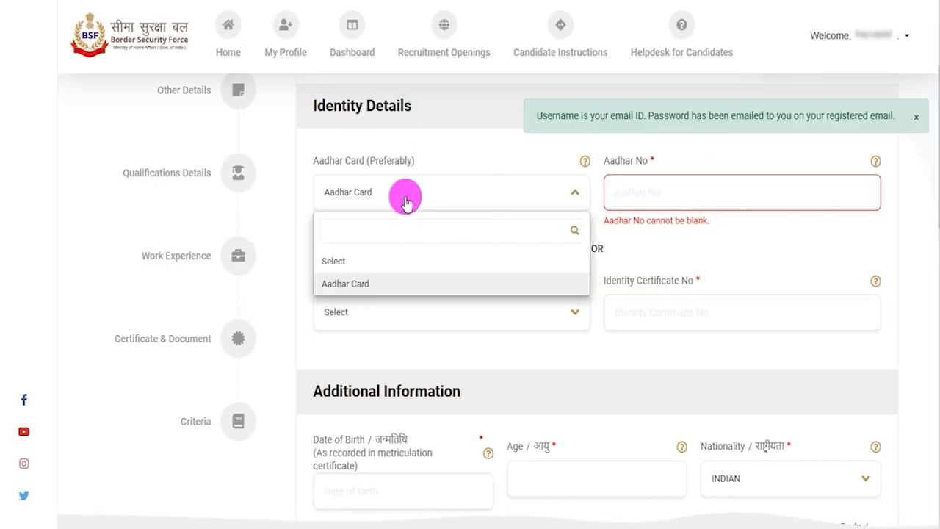
pyautogui.click(635, 192)
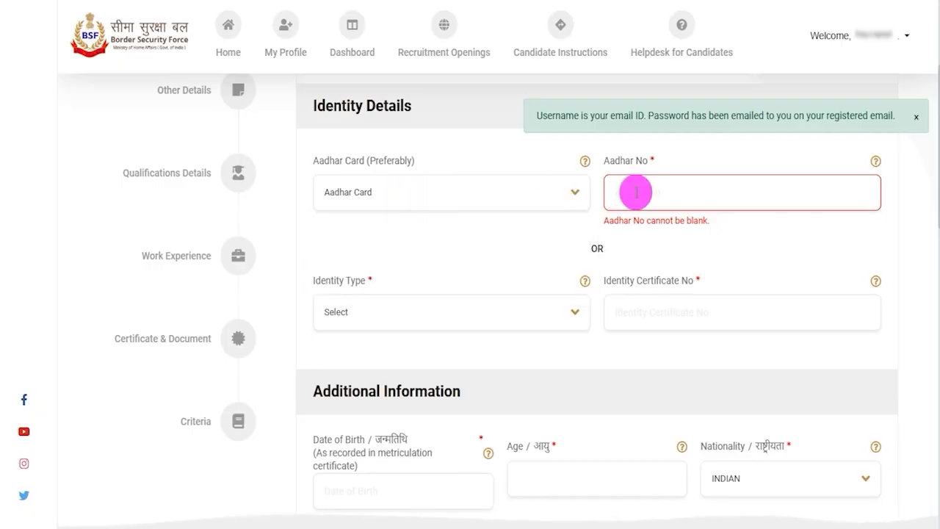
pyautogui.moveTo(591, 248); pyautogui.dragTo(606, 249)
pyautogui.click(434, 316)
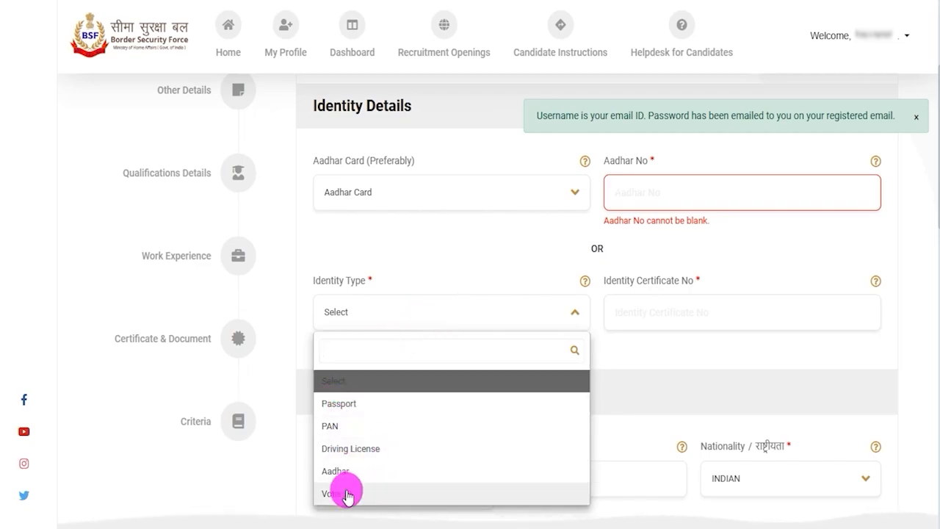
pyautogui.click(666, 309)
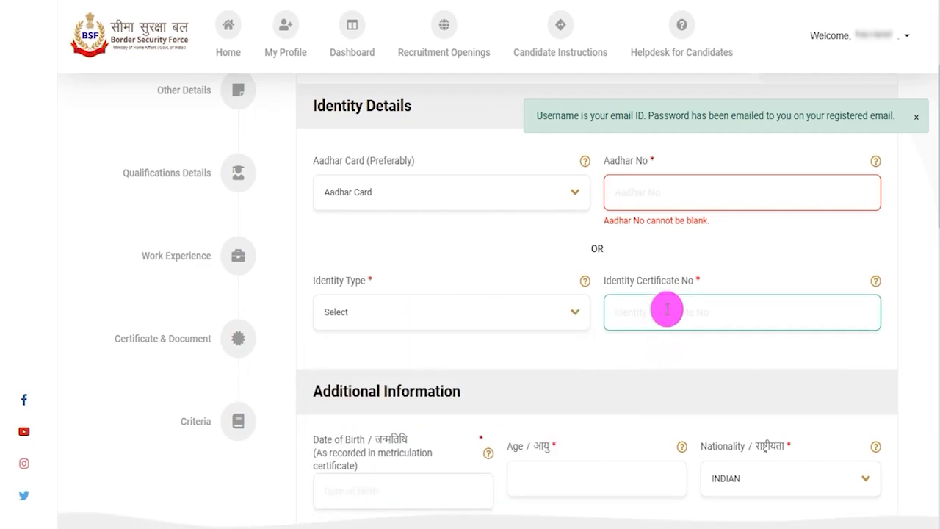
pyautogui.click(698, 362)
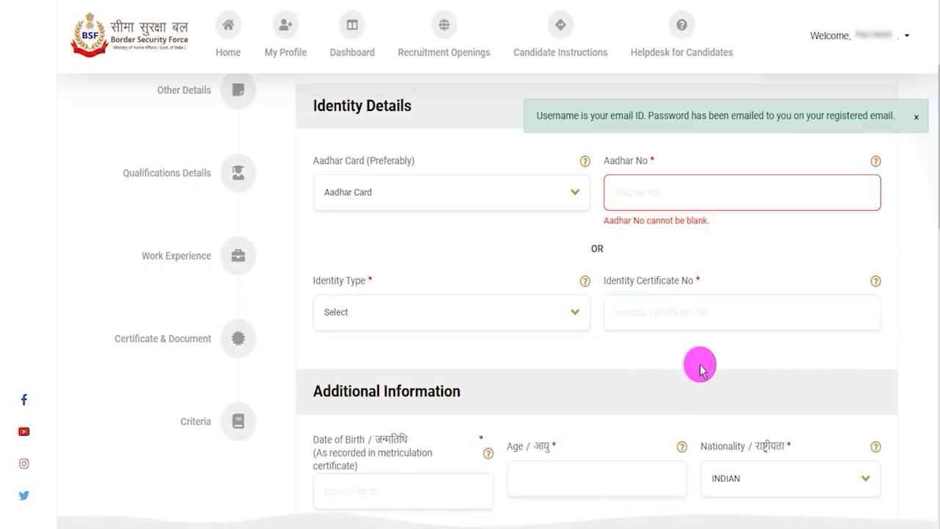
# Step: In Additional Information, show the Date of Birth calendar and set Nationality to INDIAN
pyautogui.scroll(-2, 699, 363)
pyautogui.scroll(-1, 699, 363)
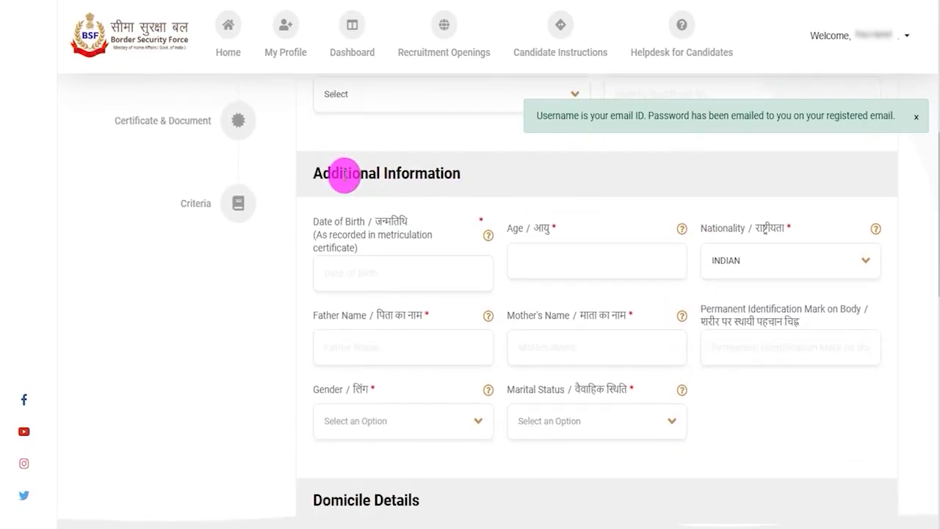
pyautogui.moveTo(340, 174); pyautogui.dragTo(396, 174)
pyautogui.click(353, 270)
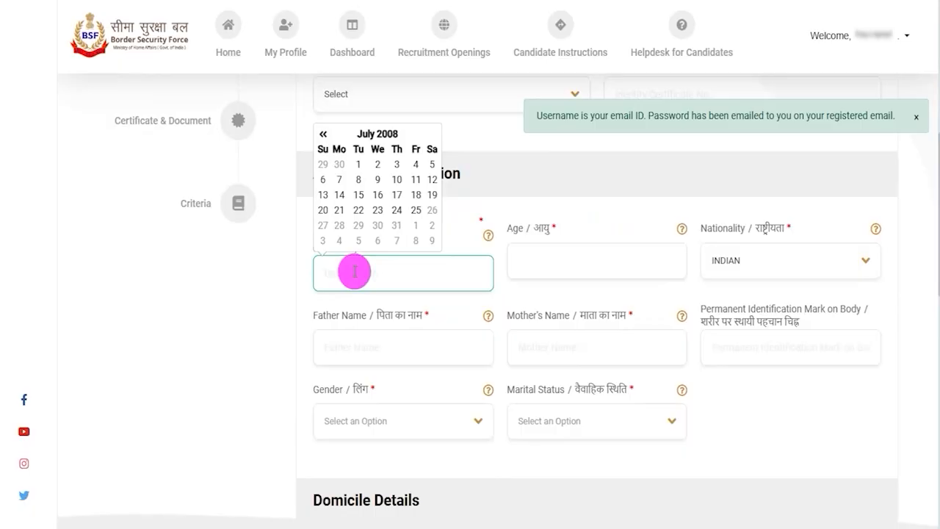
pyautogui.click(739, 265)
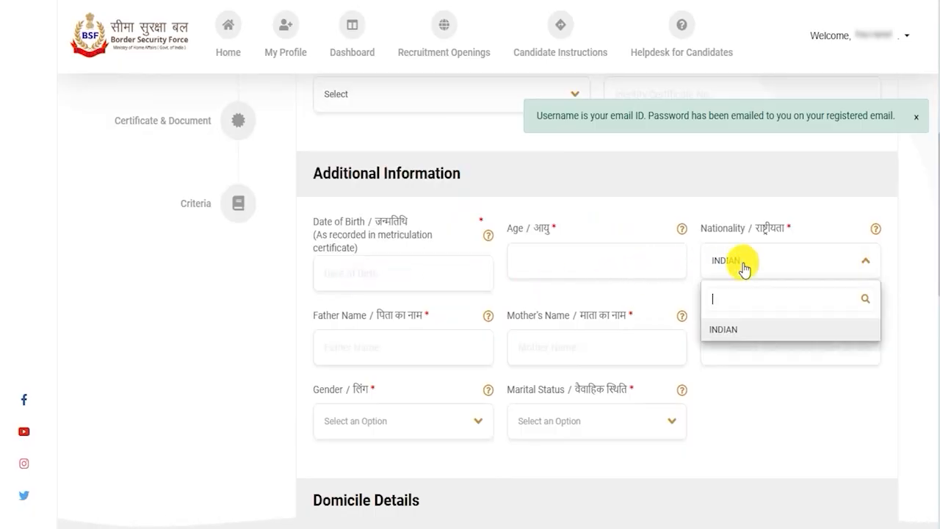
pyautogui.click(731, 328)
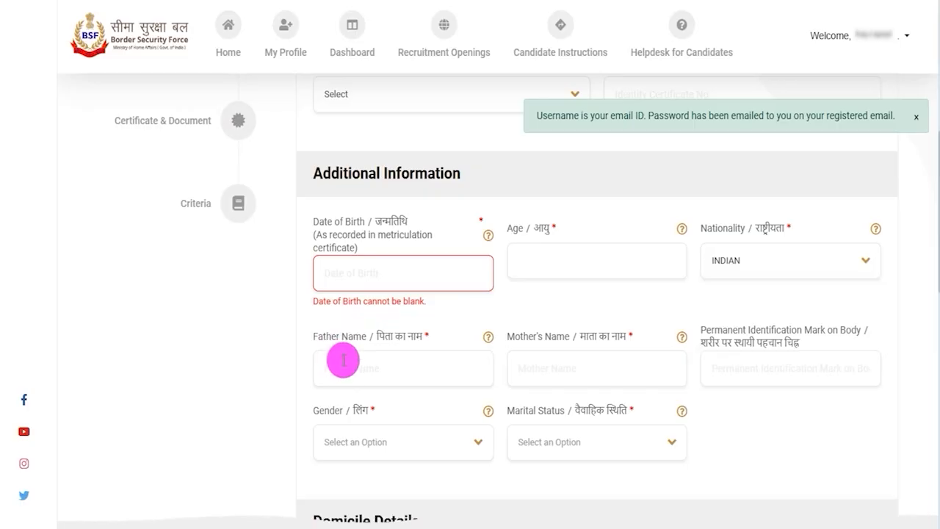
# Step: Highlight the Father Name and Mother's Name labels, and tick off the Permanent Identification Mark on Body field
pyautogui.moveTo(329, 337); pyautogui.dragTo(394, 337)
pyautogui.moveTo(547, 334); pyautogui.dragTo(611, 336)
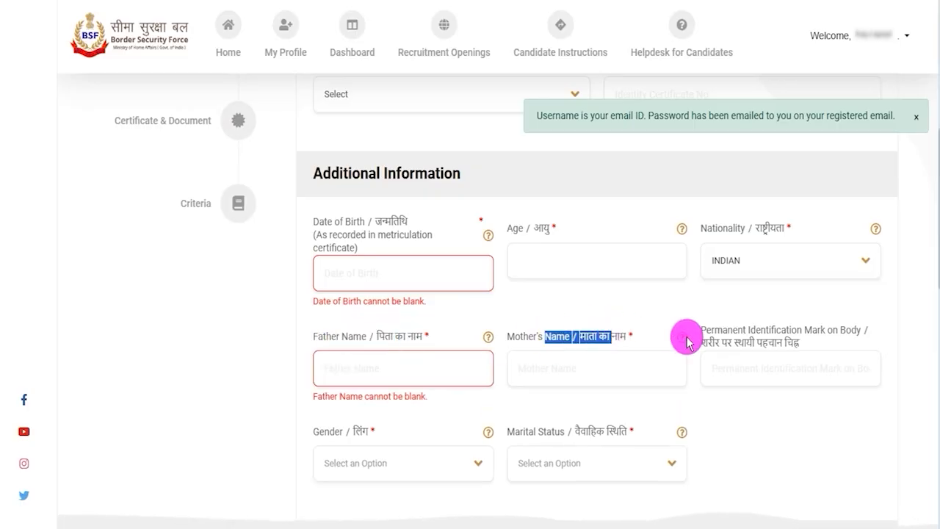
pyautogui.moveTo(649, 192); pyautogui.dragTo(674, 173)
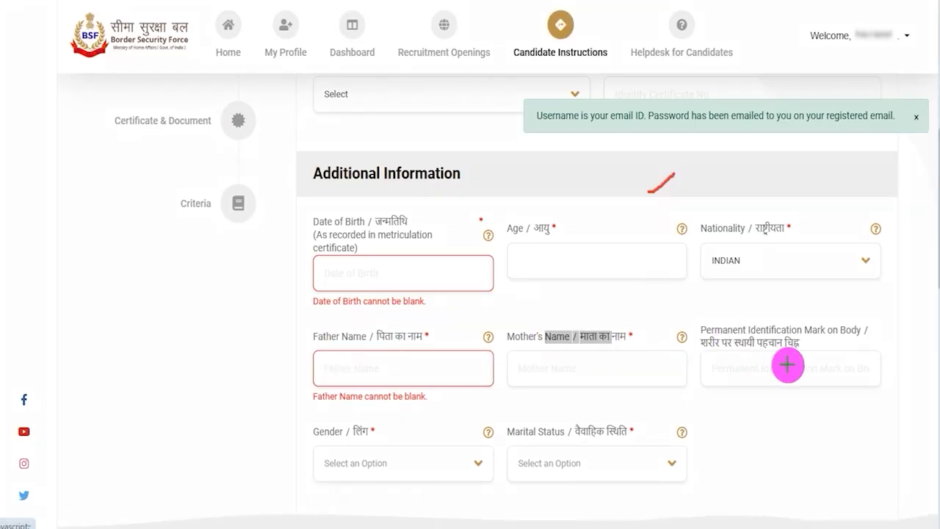
pyautogui.moveTo(788, 365); pyautogui.dragTo(838, 331)
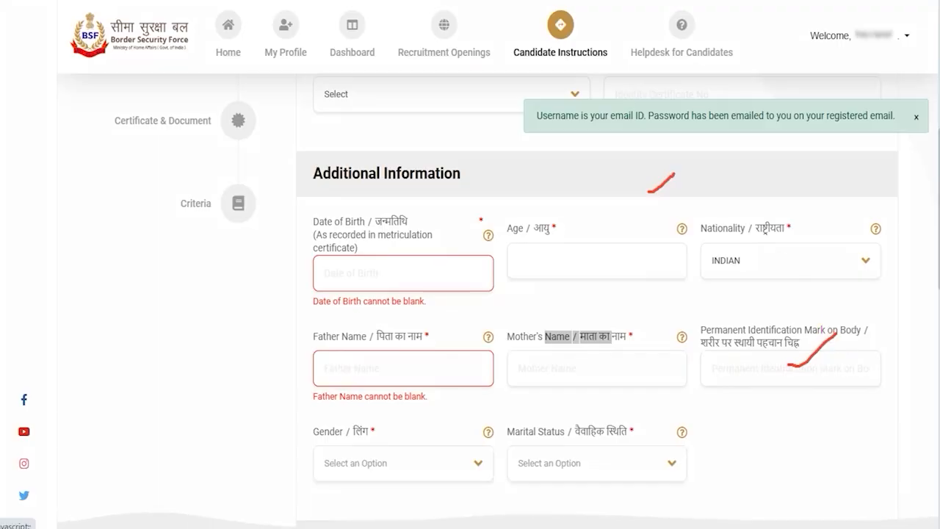
# Step: Set Gender to MALE and Marital Status to UNMARRIED
pyautogui.click(374, 463)
pyautogui.scroll(-1, 424, 457)
pyautogui.scroll(-2, 423, 456)
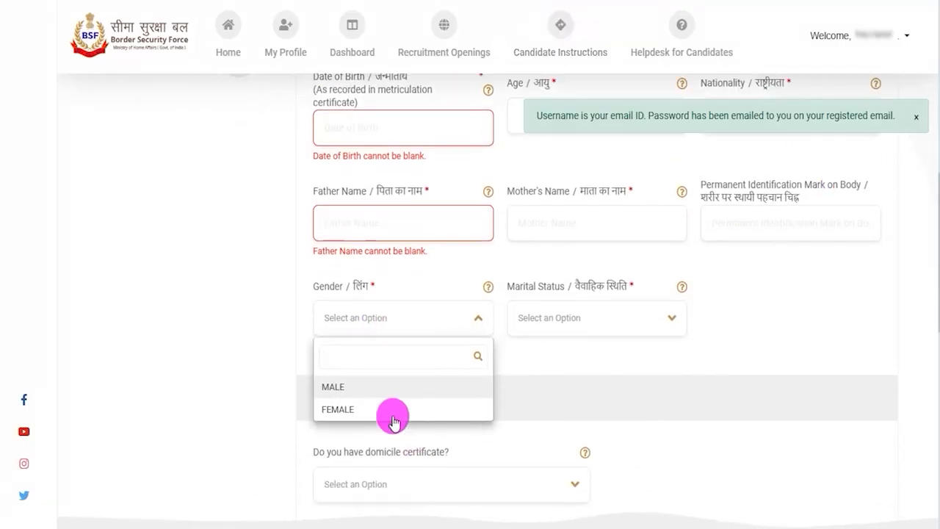
pyautogui.click(343, 388)
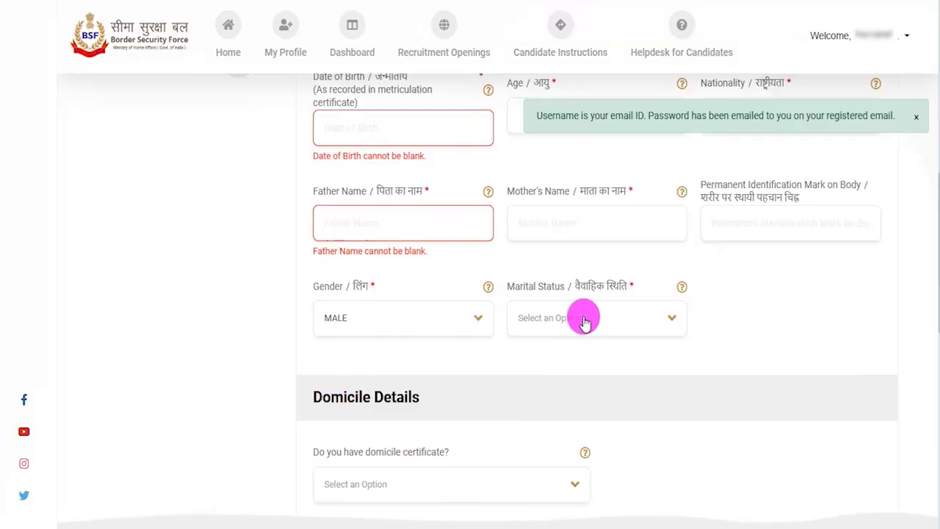
pyautogui.click(613, 323)
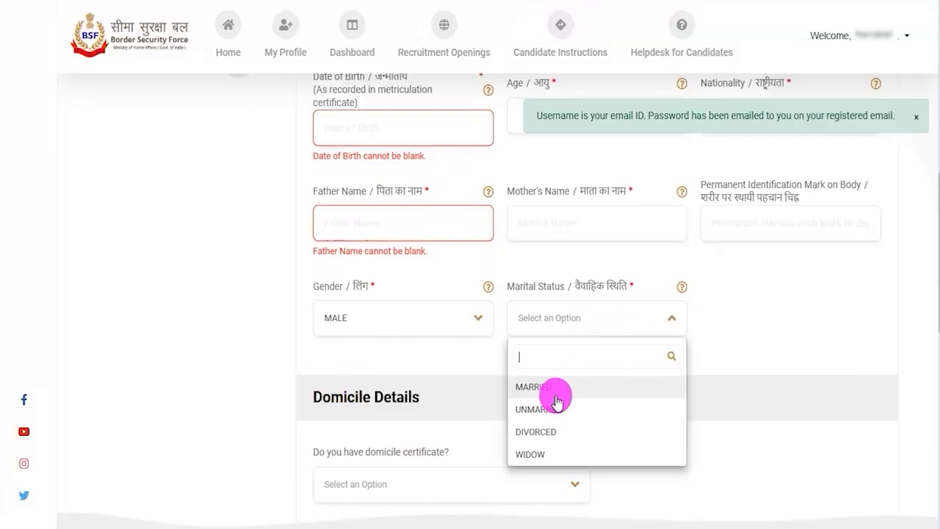
pyautogui.click(536, 412)
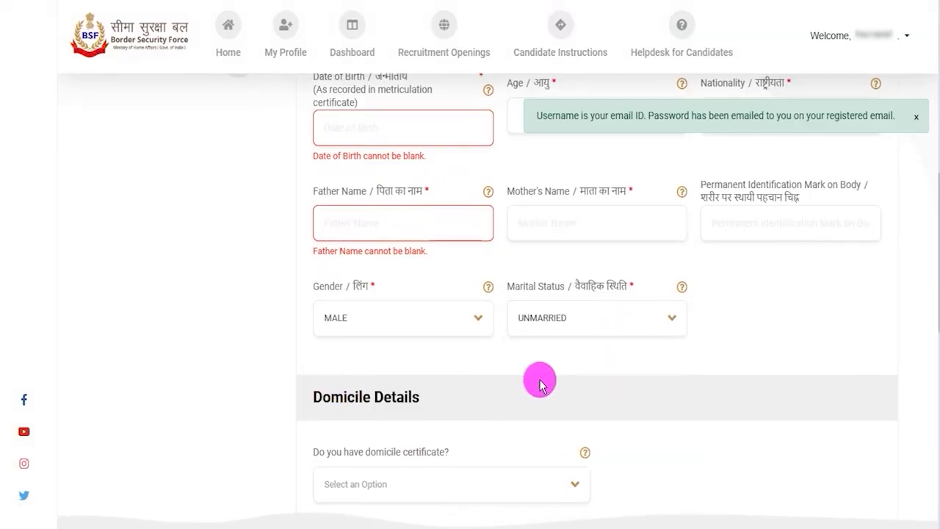
# Step: In Domicile Details, answer Yes for the domicile certificate, set the issuing state to UTTAR PRADESH, and point out the certificate number field
pyautogui.scroll(-3, 451, 379)
pyautogui.moveTo(332, 178); pyautogui.dragTo(392, 179)
pyautogui.scroll(-2, 378, 276)
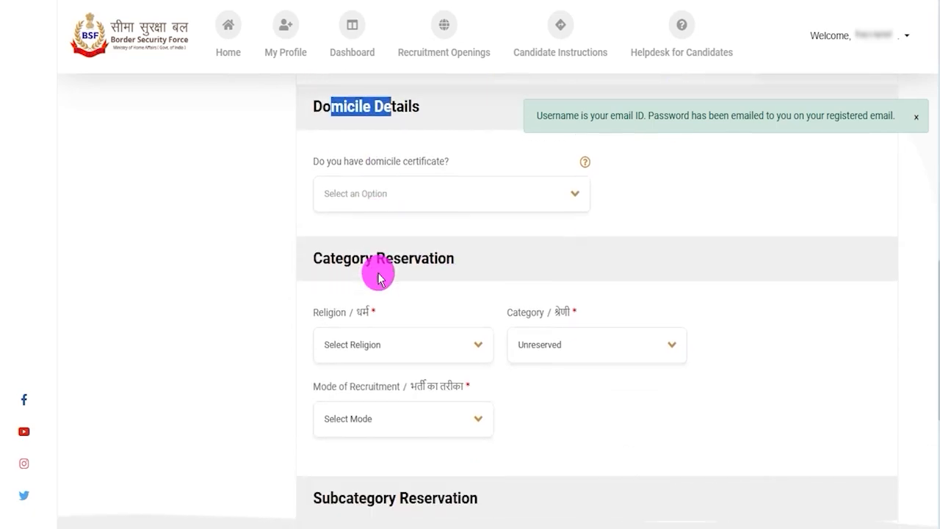
pyautogui.click(409, 196)
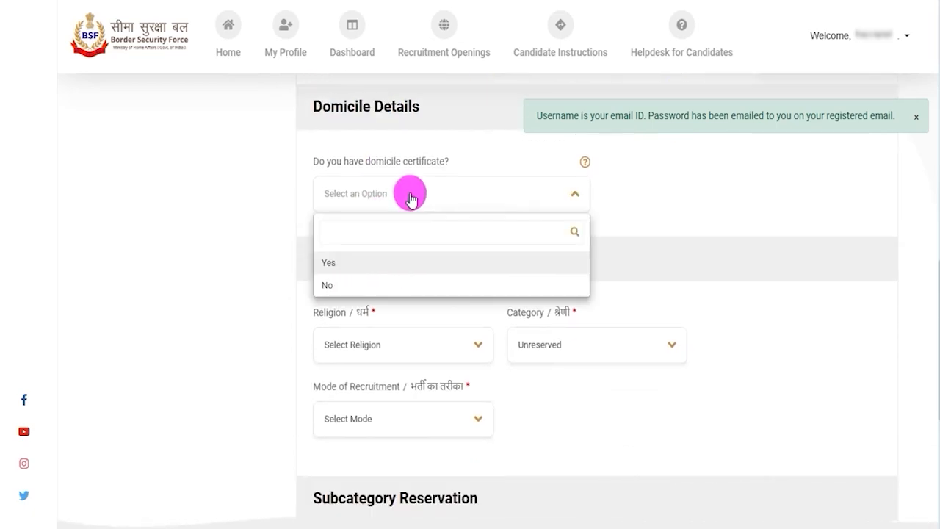
pyautogui.click(342, 269)
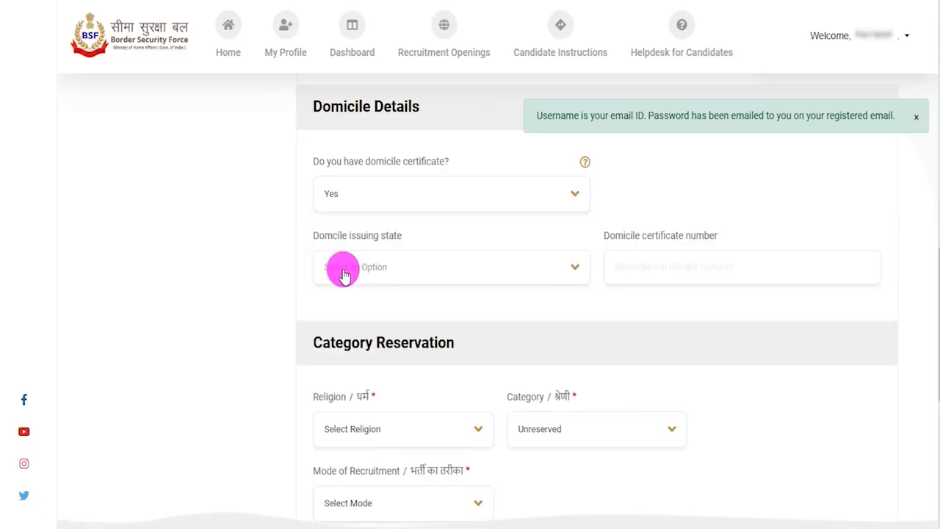
pyautogui.click(401, 274)
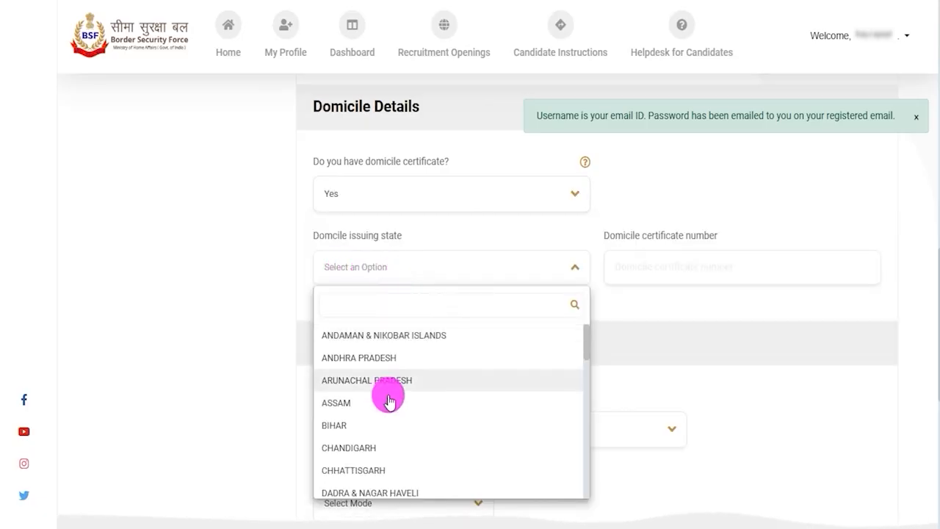
pyautogui.scroll(-8, 389, 399)
pyautogui.click(378, 444)
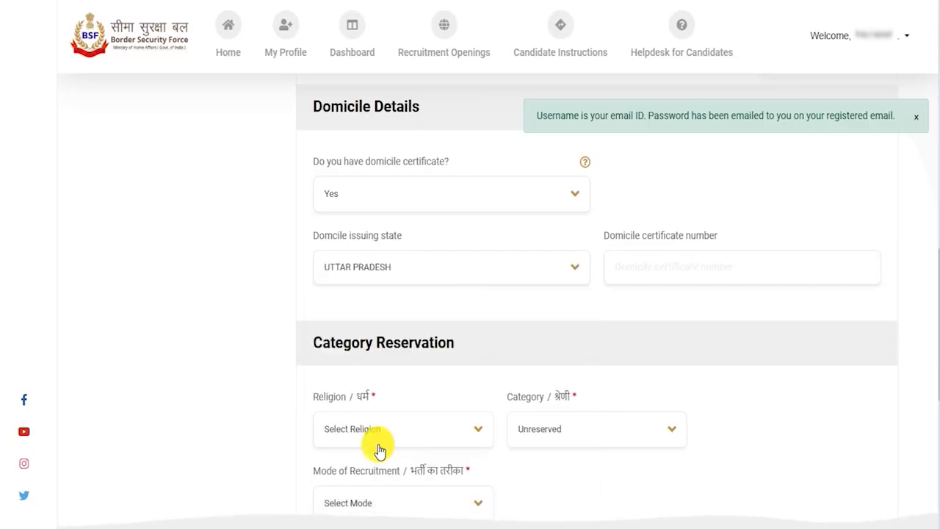
pyautogui.moveTo(625, 236); pyautogui.dragTo(666, 260)
pyautogui.click(650, 269)
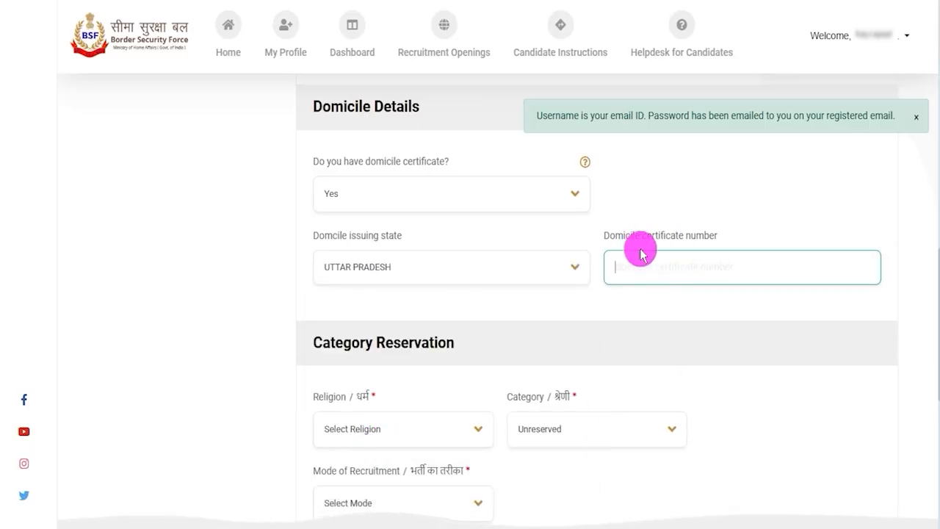
# Step: Switch the domicile certificate answer to No and back to Yes
pyautogui.click(457, 193)
pyautogui.click(358, 286)
pyautogui.click(394, 195)
pyautogui.click(335, 260)
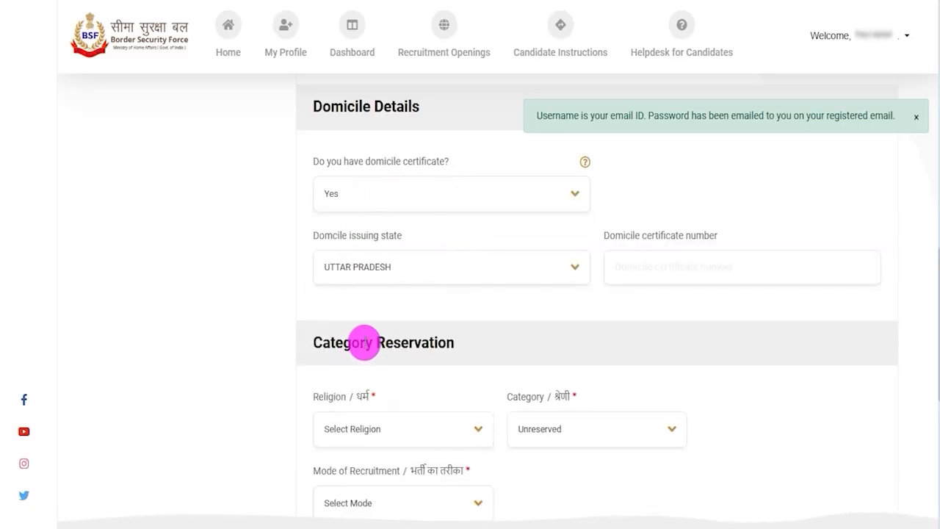
# Step: In Category Reservation, set Religion to Hindu and Category to SC
pyautogui.moveTo(321, 343); pyautogui.dragTo(431, 340)
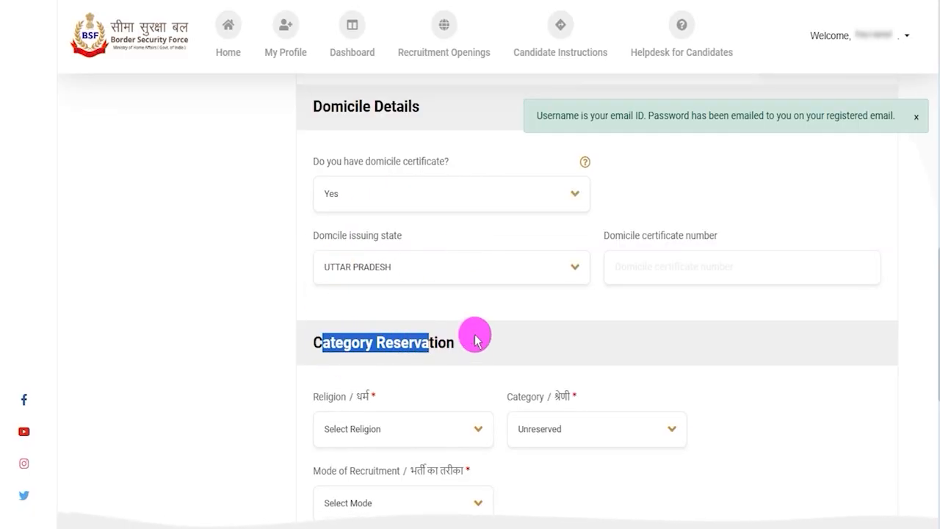
pyautogui.scroll(-2, 474, 323)
pyautogui.scroll(-1, 414, 301)
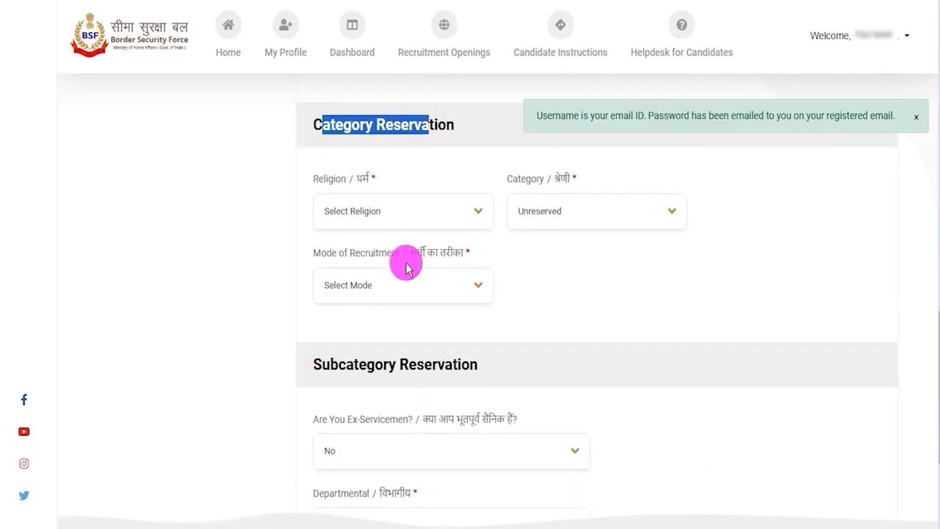
pyautogui.click(384, 213)
pyautogui.click(351, 305)
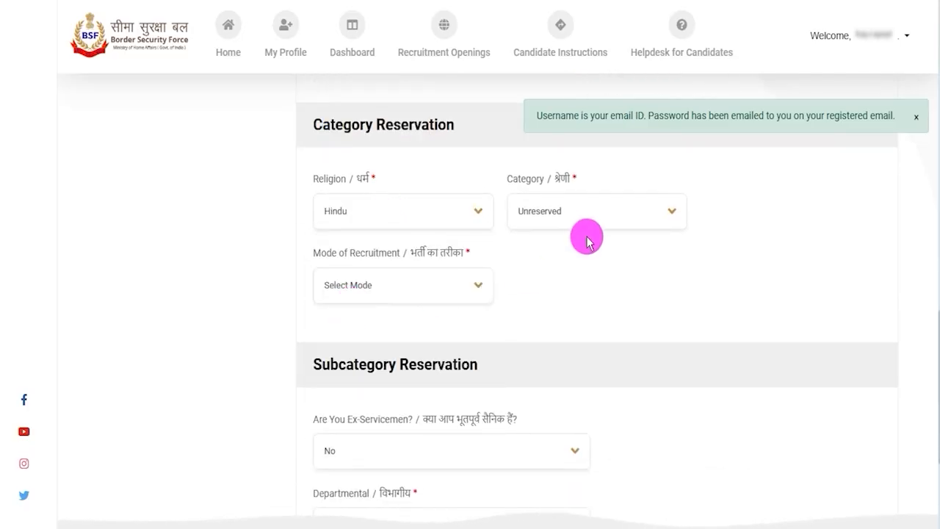
pyautogui.click(578, 224)
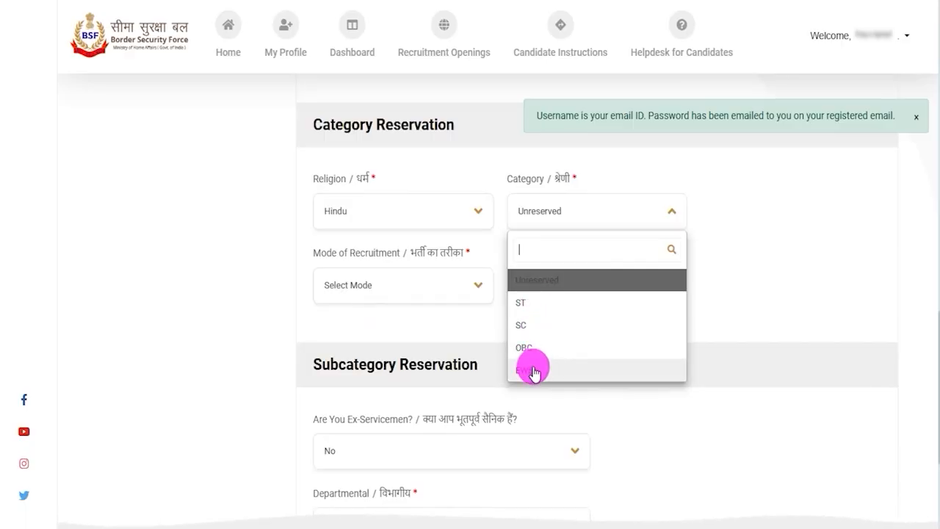
pyautogui.click(528, 325)
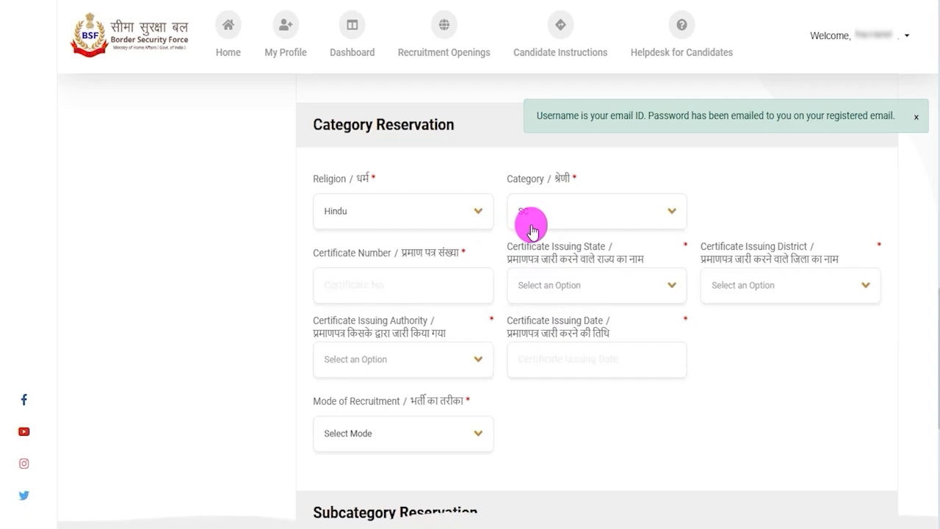
# Step: Point out the category certificate number field, then set the certificate's issuing state to UTTAR PRADESH and issuing district to Kanpur Dehat
pyautogui.moveTo(323, 253); pyautogui.dragTo(403, 258)
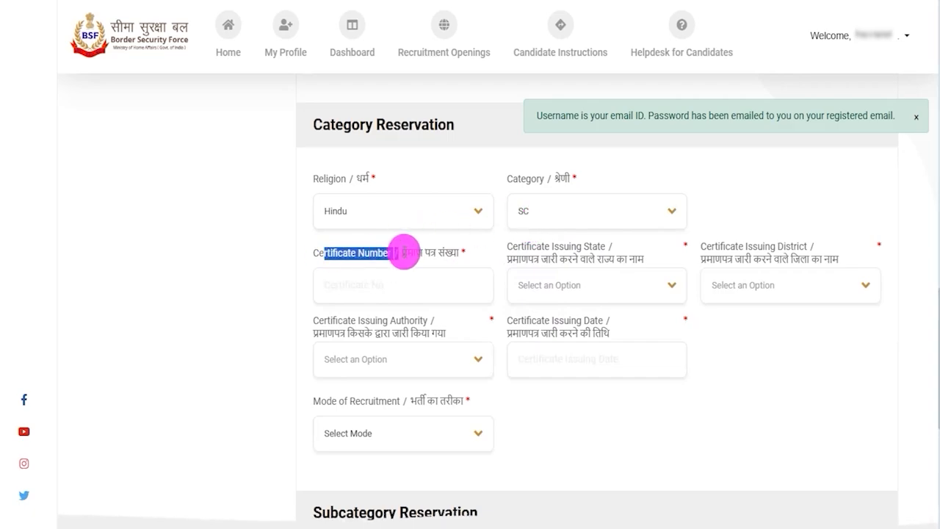
pyautogui.click(377, 282)
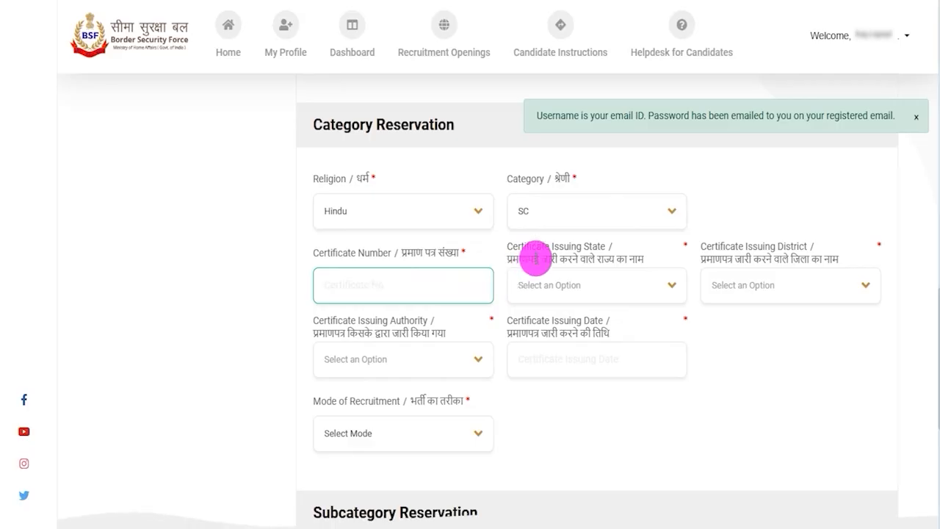
pyautogui.moveTo(514, 247); pyautogui.dragTo(566, 254)
pyautogui.click(566, 283)
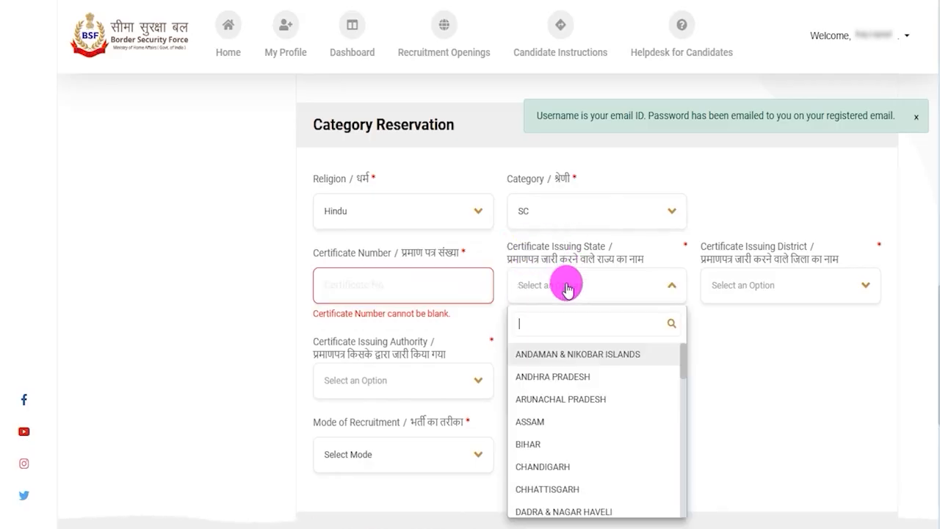
pyautogui.scroll(-8, 575, 400)
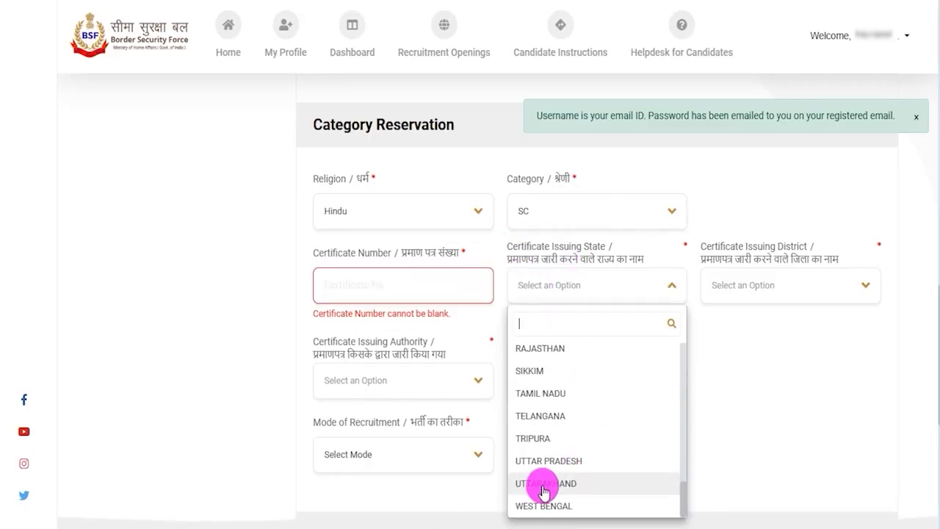
pyautogui.click(554, 462)
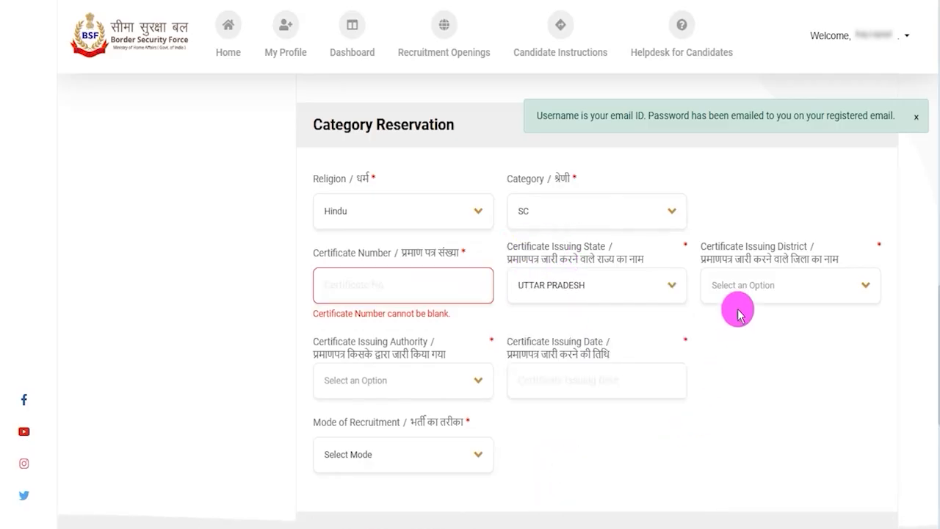
pyautogui.click(773, 289)
pyautogui.scroll(-10, 769, 384)
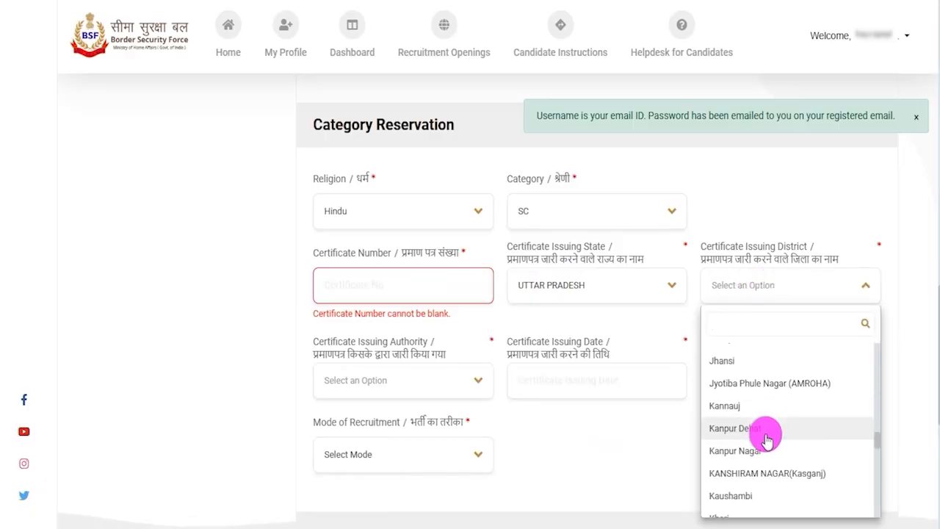
pyautogui.click(752, 429)
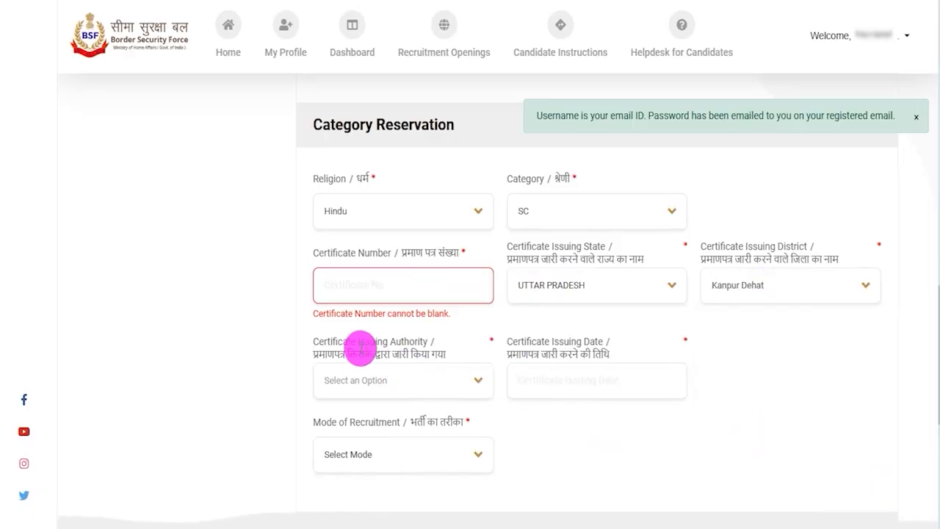
# Step: Set the category certificate's issuing authority to Deputy Collector and its issuing date to 25-07-2025
pyautogui.moveTo(335, 343); pyautogui.dragTo(369, 345)
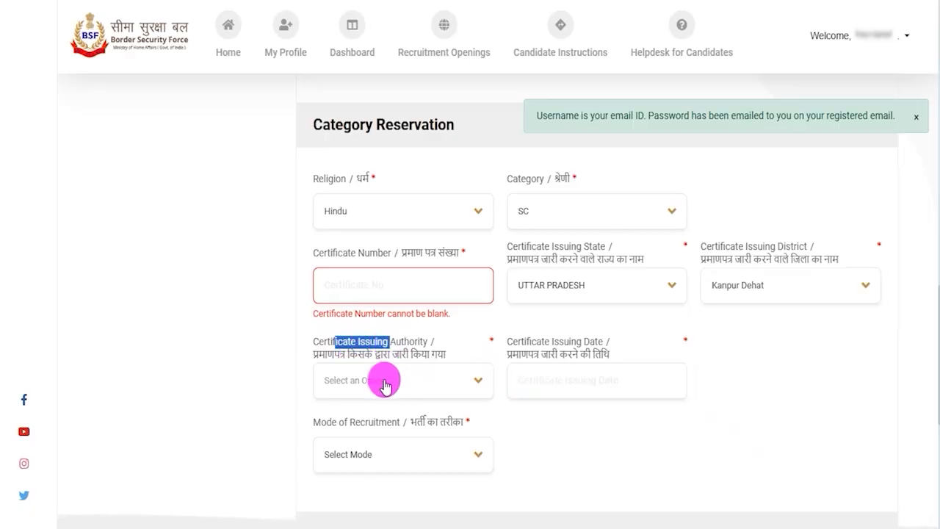
pyautogui.click(385, 383)
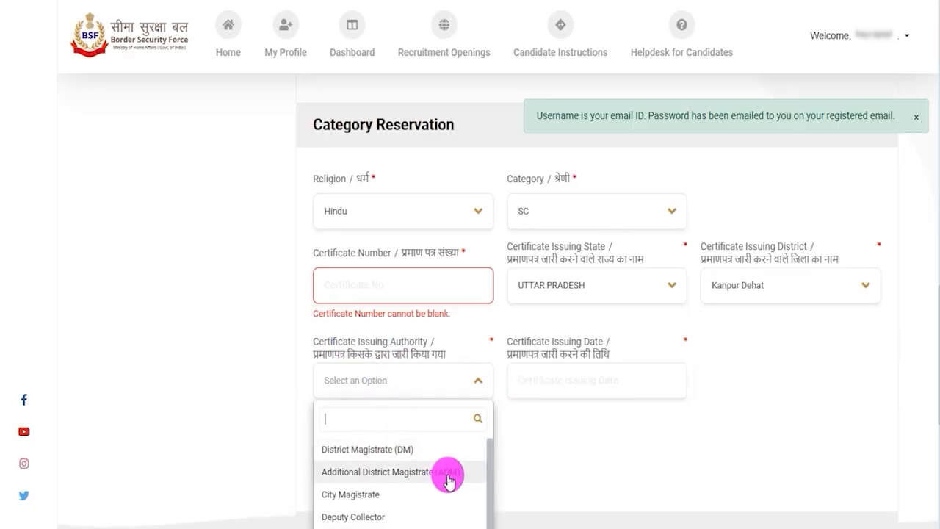
pyautogui.scroll(-1, 447, 475)
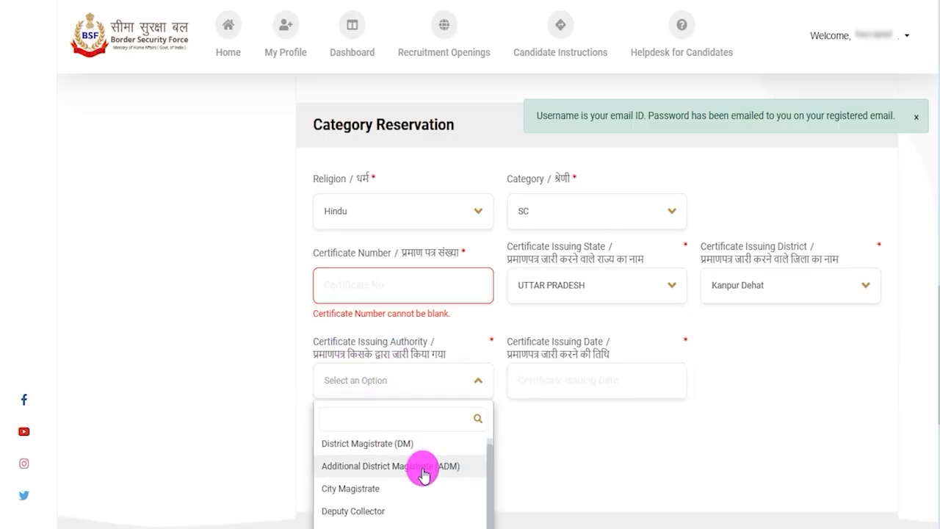
pyautogui.click(371, 509)
pyautogui.scroll(-2, 671, 409)
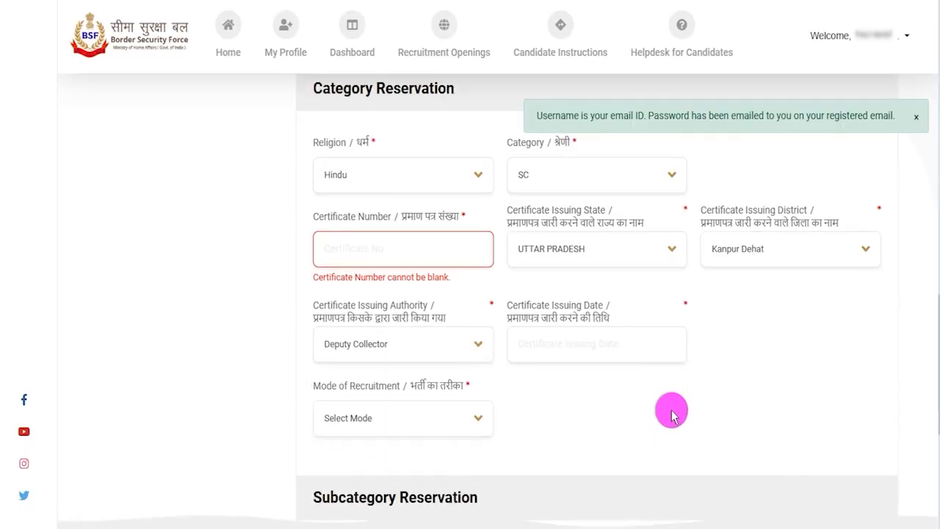
pyautogui.scroll(-1, 671, 409)
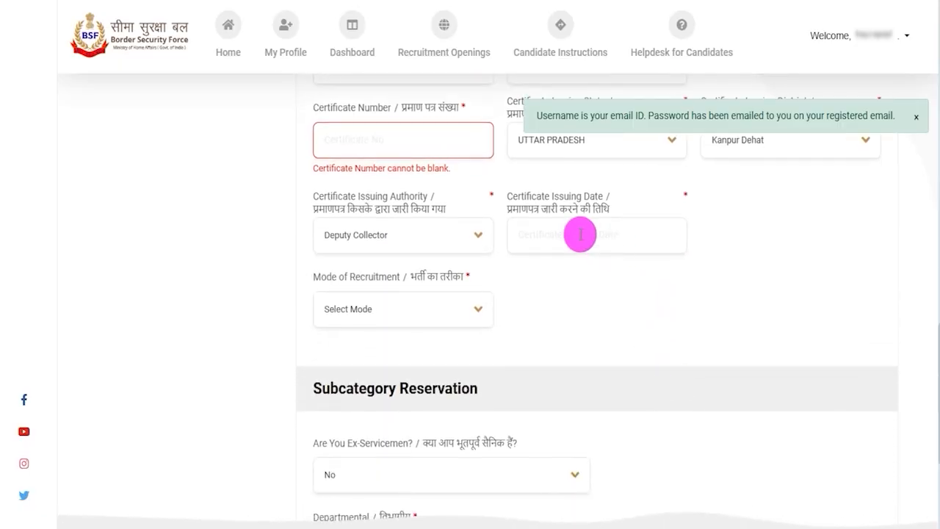
pyautogui.click(580, 235)
pyautogui.click(699, 247)
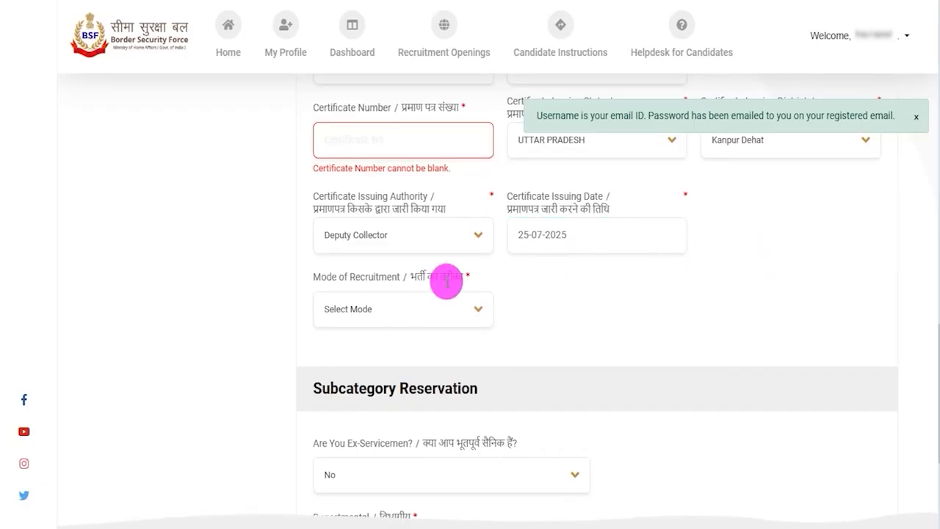
# Step: Set Mode of Recruitment to Direct entry(DE) and answer No to the Ex-Servicemen question under Subcategory Reservation
pyautogui.click(397, 312)
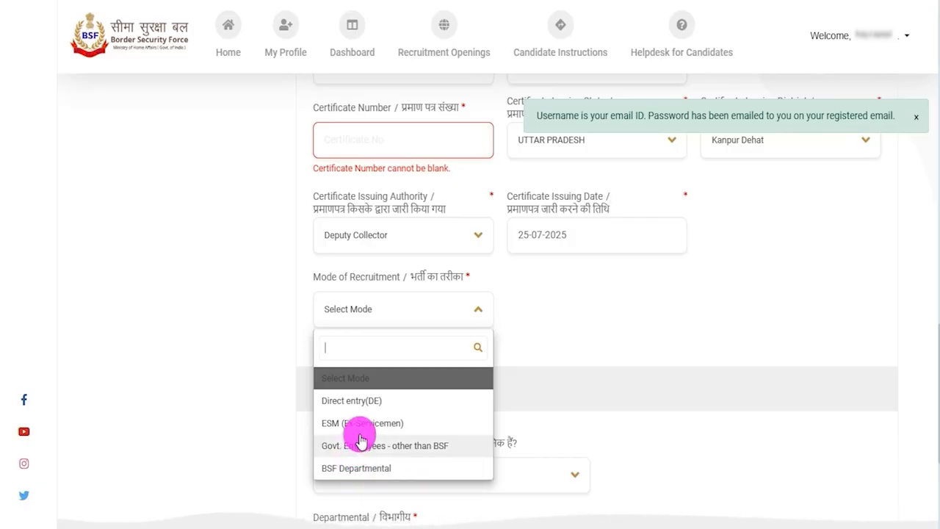
pyautogui.click(358, 409)
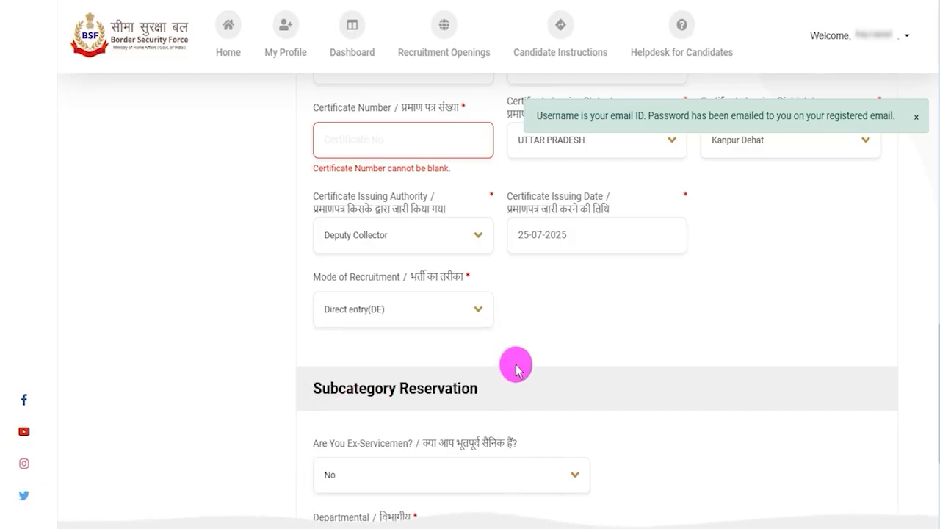
pyautogui.scroll(-1, 365, 318)
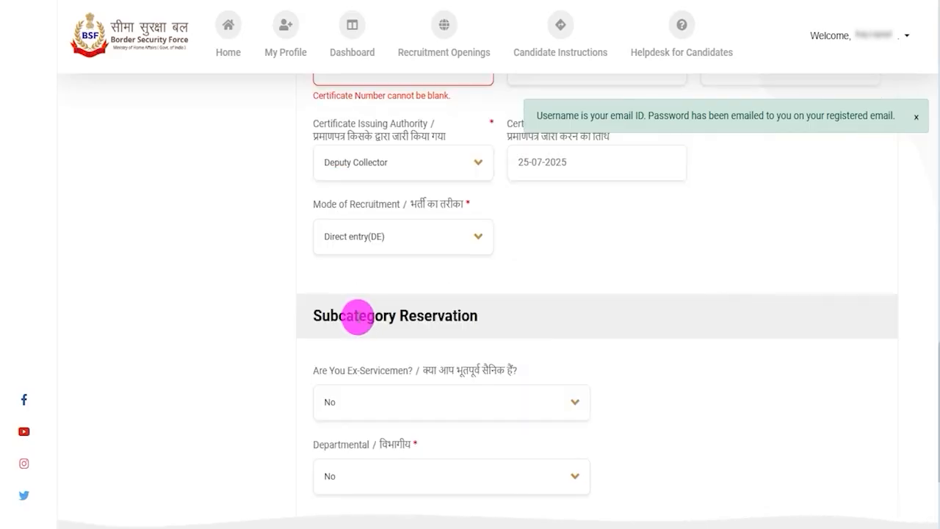
pyautogui.moveTo(321, 315); pyautogui.dragTo(428, 340)
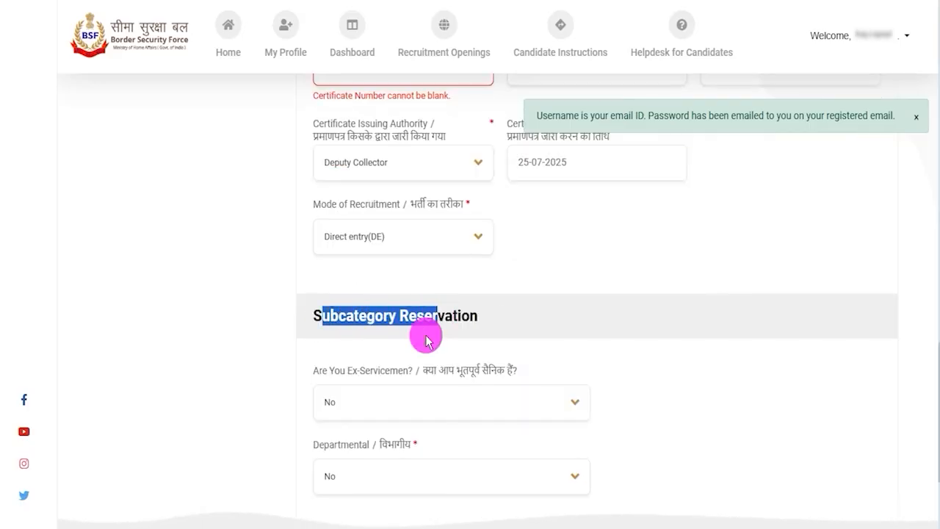
pyautogui.scroll(-1, 428, 340)
pyautogui.moveTo(422, 298); pyautogui.dragTo(489, 296)
pyautogui.click(434, 332)
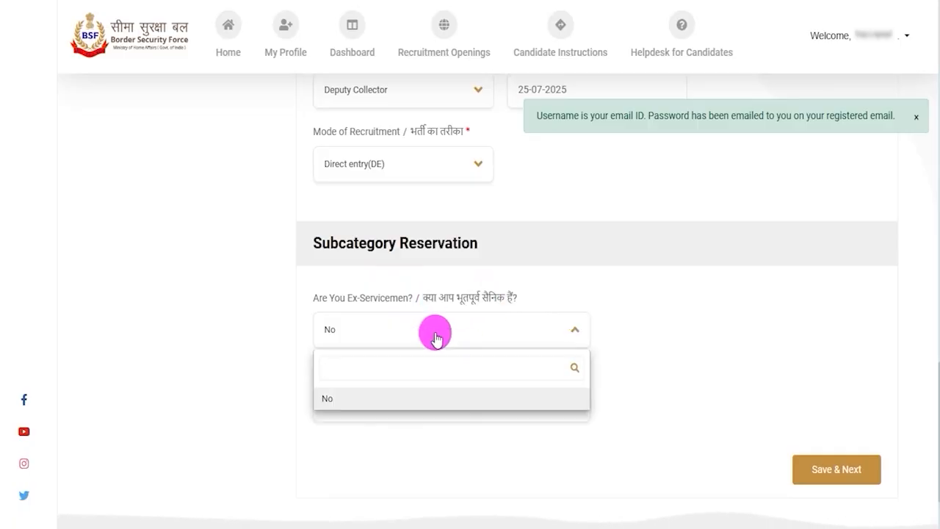
pyautogui.click(374, 397)
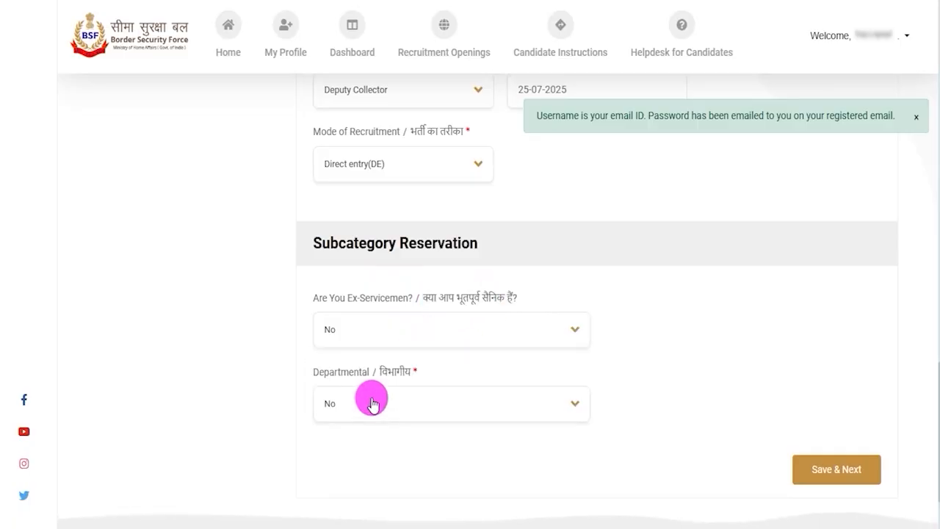
# Step: Review the available Mode of Recruitment and Departmental choices without changing either selection
pyautogui.click(379, 173)
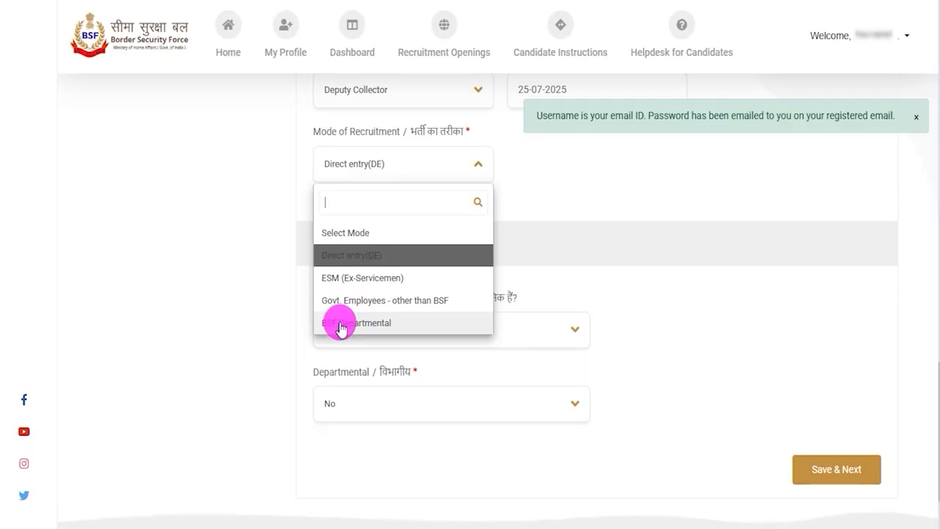
pyautogui.click(290, 313)
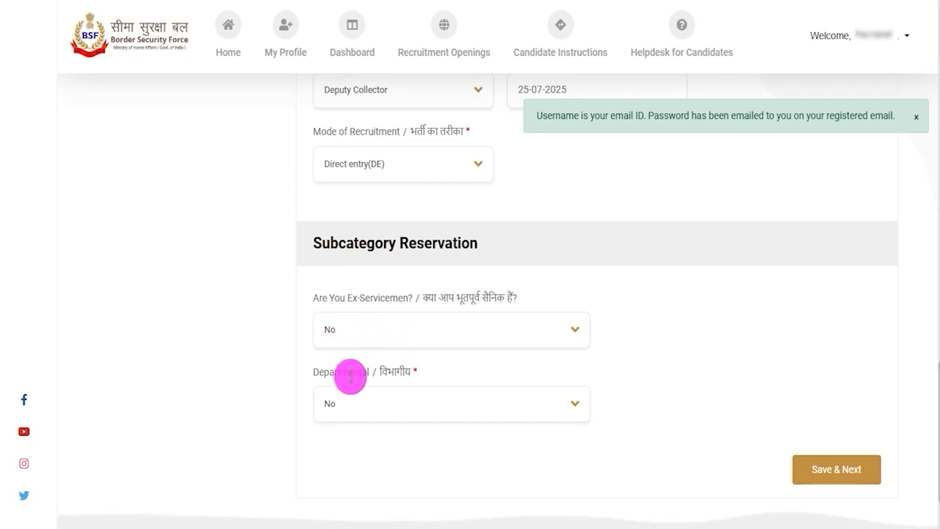
pyautogui.click(362, 404)
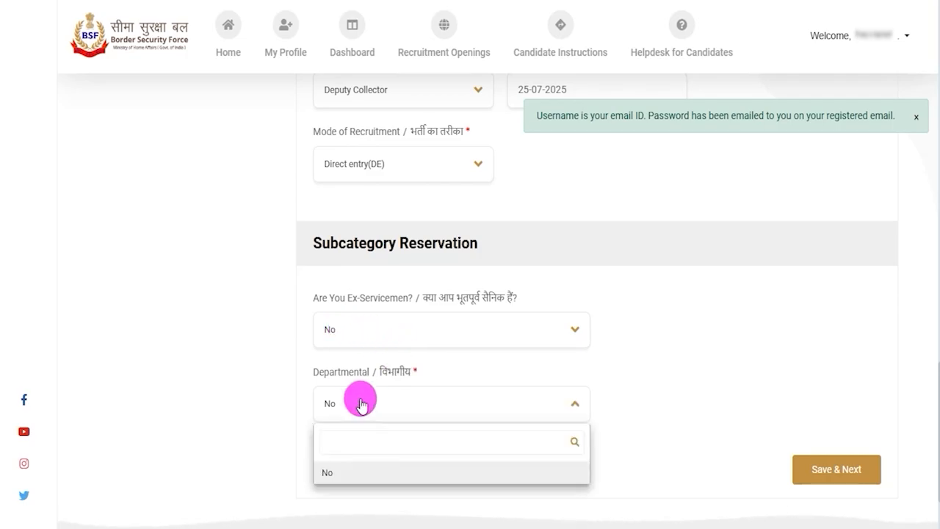
pyautogui.click(367, 168)
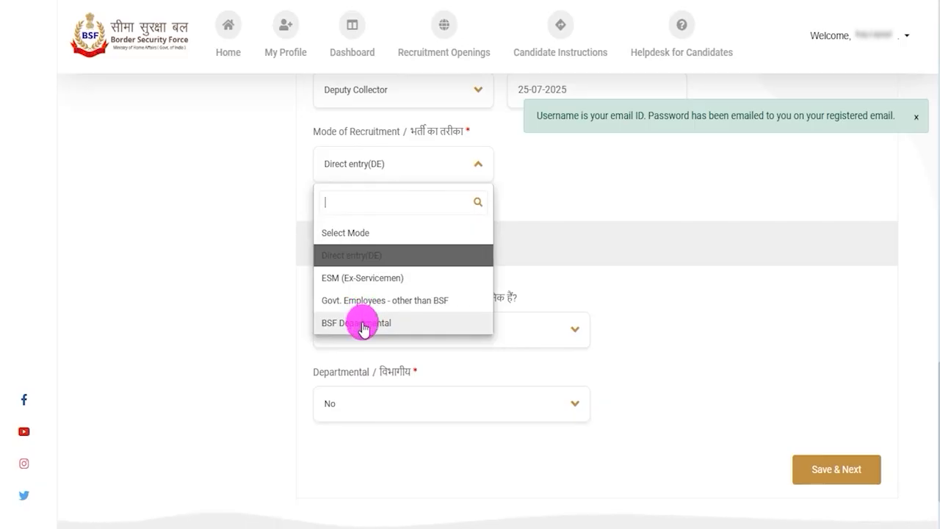
pyautogui.click(258, 259)
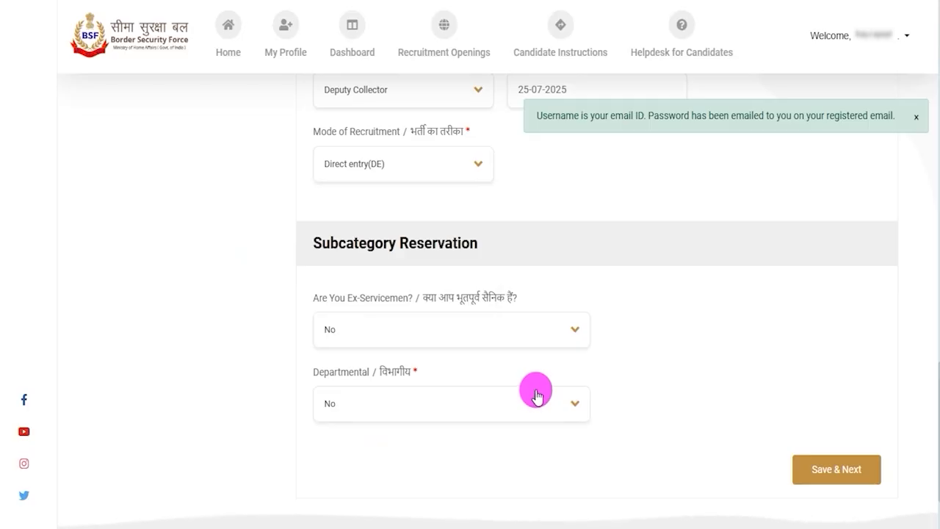
# Step: Select No again for Ex-Servicemen, then save the personal details and continue to Address Details
pyautogui.click(370, 334)
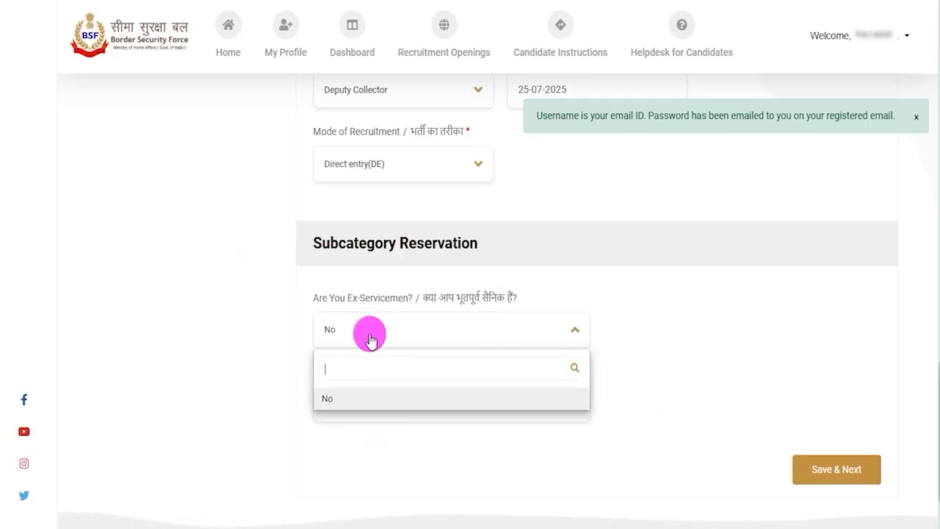
pyautogui.click(369, 398)
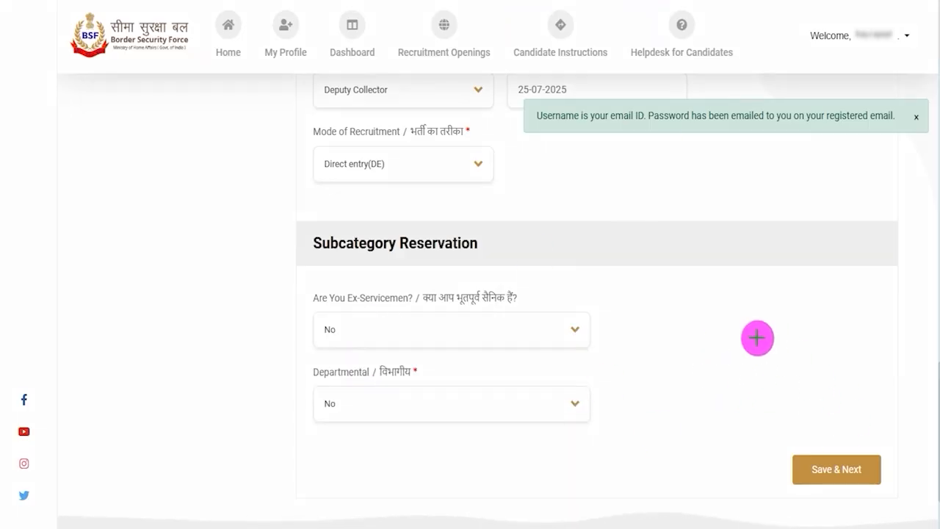
pyautogui.moveTo(673, 314)
pyautogui.mouseDown()
pyautogui.moveTo(717, 361)
pyautogui.moveTo(759, 436)
pyautogui.moveTo(786, 455)
pyautogui.mouseUp()
pyautogui.click(800, 467)
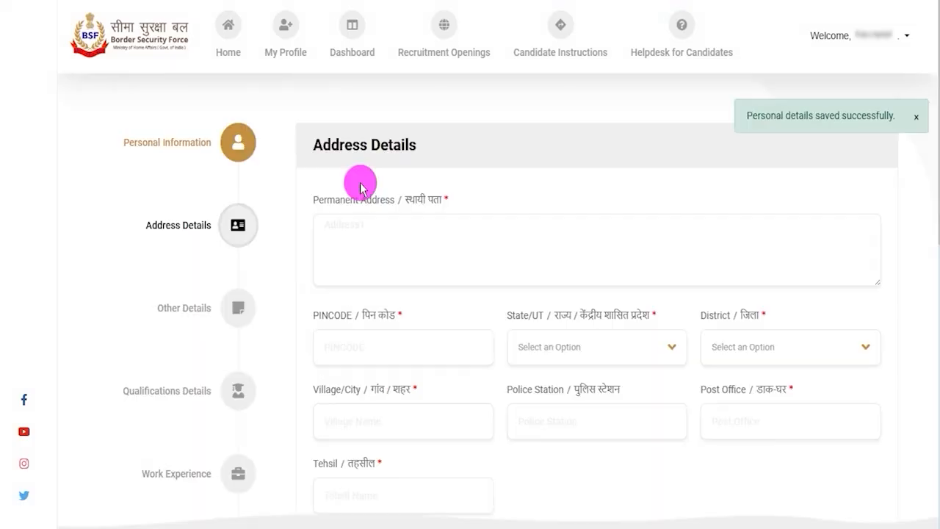
# Step: Examine the Permanent Address and Correspondence Address fields required in Address Details
pyautogui.moveTo(322, 145); pyautogui.dragTo(388, 140)
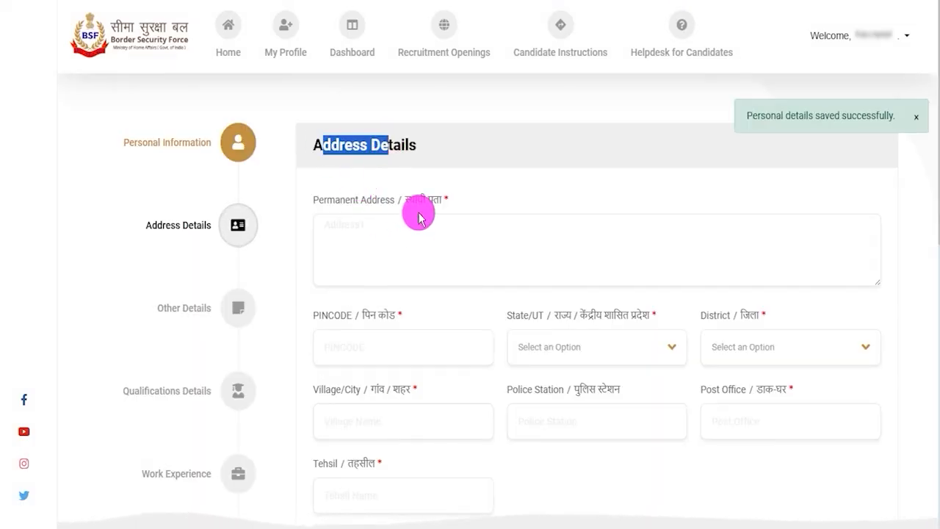
pyautogui.moveTo(326, 196); pyautogui.dragTo(423, 197)
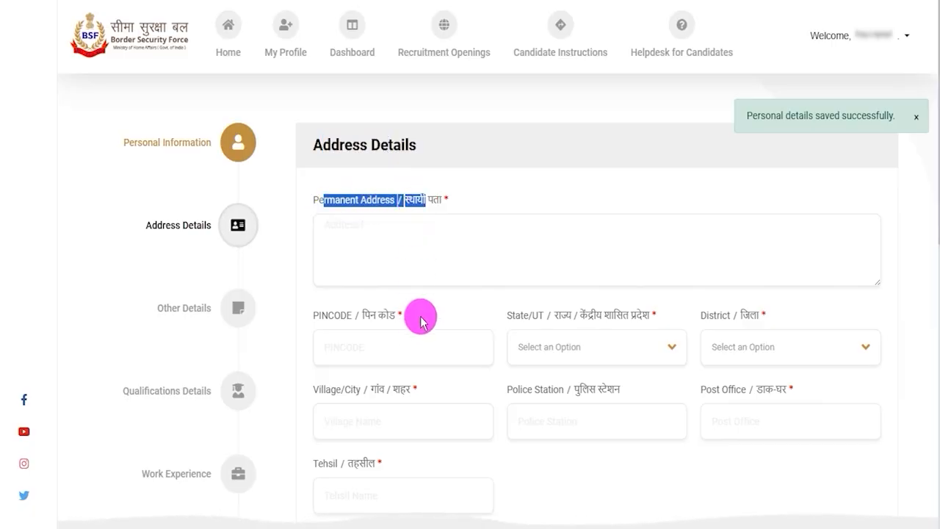
pyautogui.scroll(-1, 430, 326)
pyautogui.scroll(-3, 428, 327)
pyautogui.moveTo(327, 398); pyautogui.dragTo(395, 397)
pyautogui.scroll(-3, 399, 397)
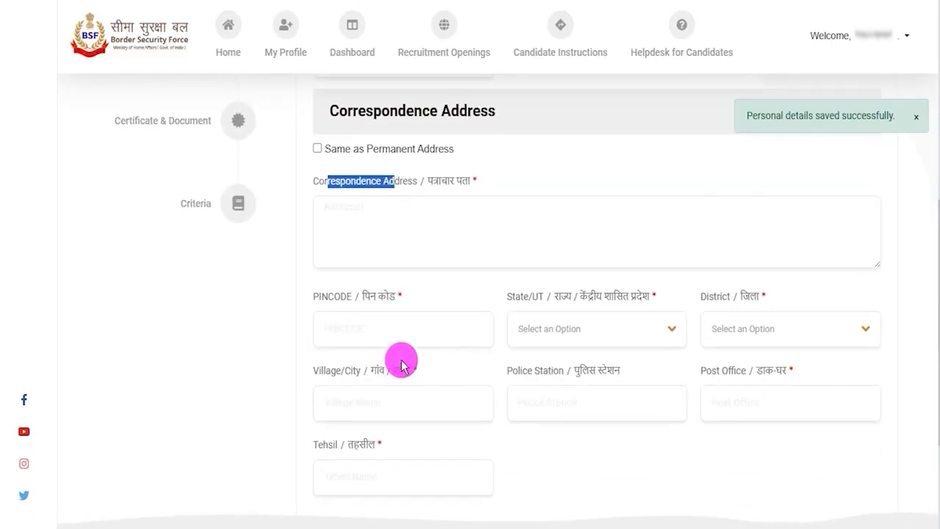
# Step: Compare the correspondence address fields with the permanent ones and examine the Same as Permanent Address option
pyautogui.scroll(2, 404, 370)
pyautogui.moveTo(325, 325); pyautogui.dragTo(371, 326)
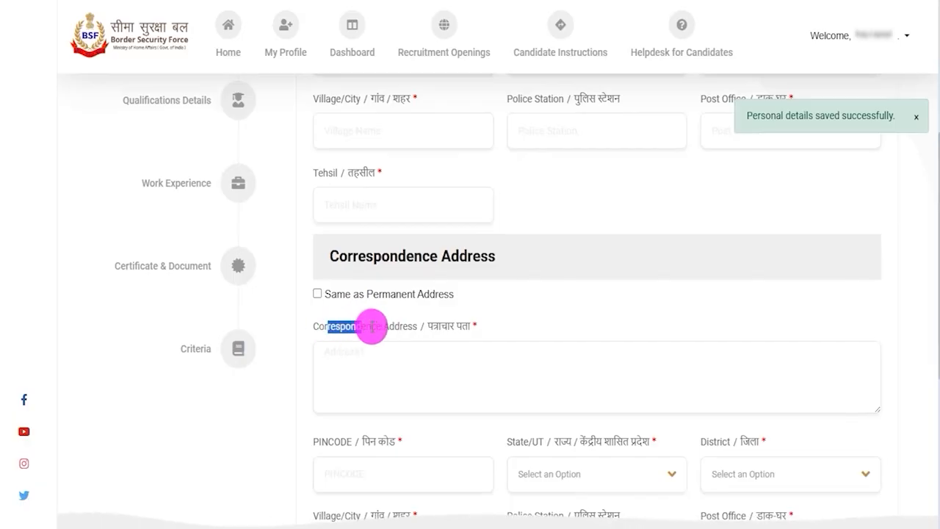
pyautogui.scroll(3, 371, 326)
pyautogui.moveTo(346, 126); pyautogui.dragTo(379, 128)
pyautogui.scroll(-2, 327, 383)
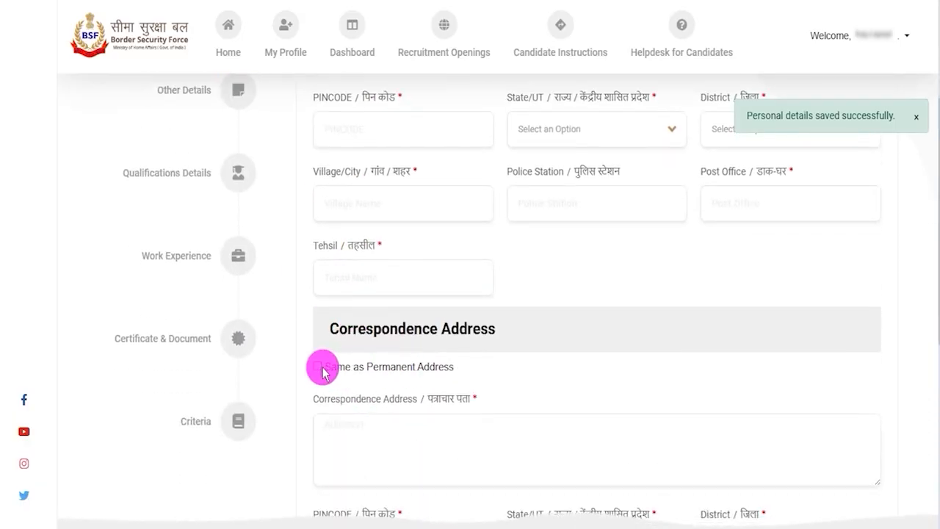
pyautogui.moveTo(325, 399); pyautogui.dragTo(411, 390)
pyautogui.scroll(2, 346, 156)
pyautogui.moveTo(334, 127); pyautogui.dragTo(377, 125)
pyautogui.scroll(-5, 440, 412)
pyautogui.scroll(-3, 519, 353)
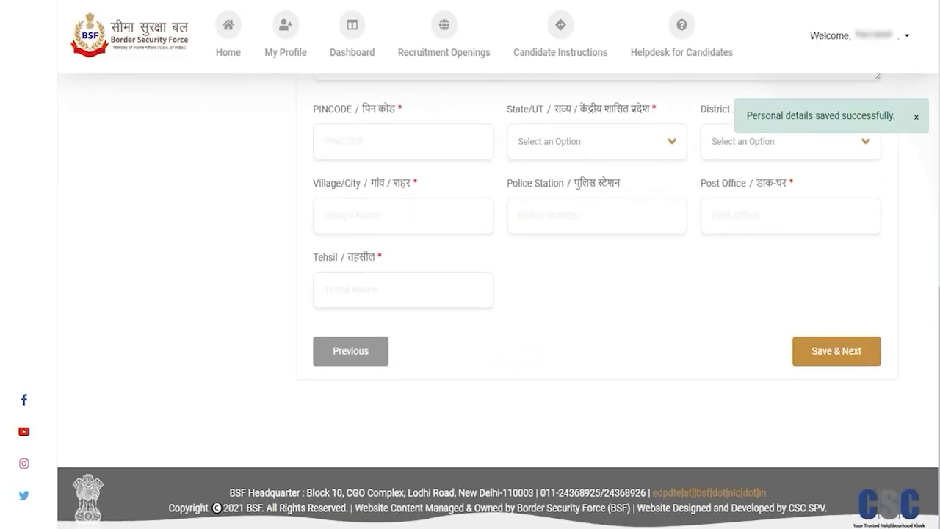
# Step: Save the address details and continue to the Other Details section
pyautogui.moveTo(592, 348); pyautogui.dragTo(753, 353)
pyautogui.click(795, 359)
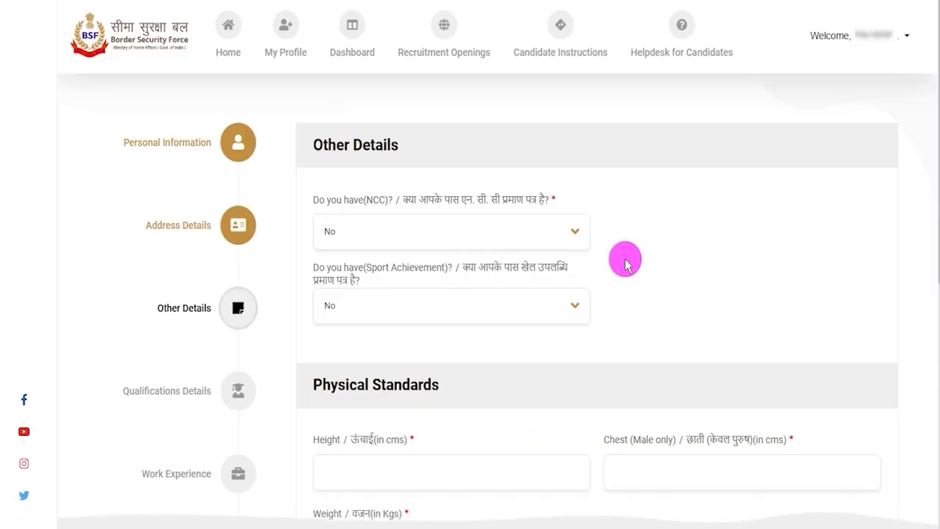
pyautogui.moveTo(336, 145); pyautogui.dragTo(370, 145)
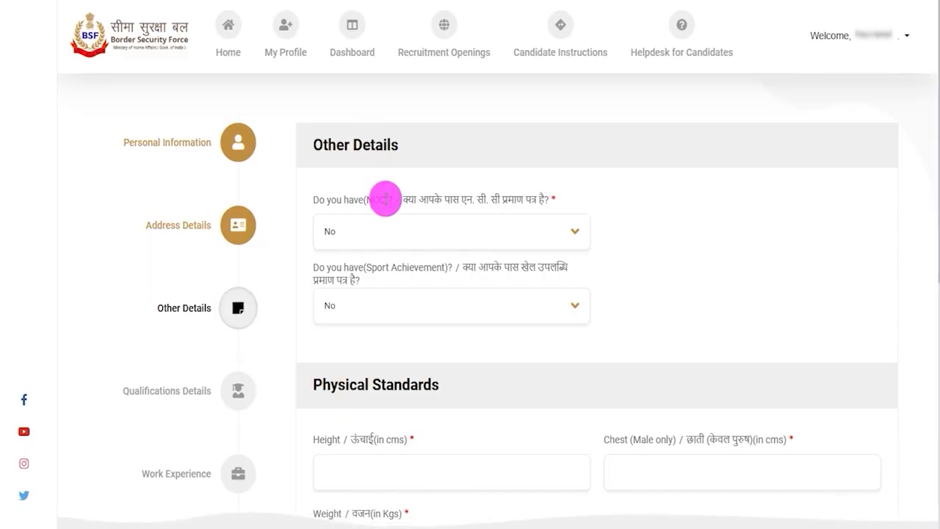
# Step: Select Yes for NCC and for the NCC A certificate, then examine its acquiring date field
pyautogui.click(373, 237)
pyautogui.click(336, 300)
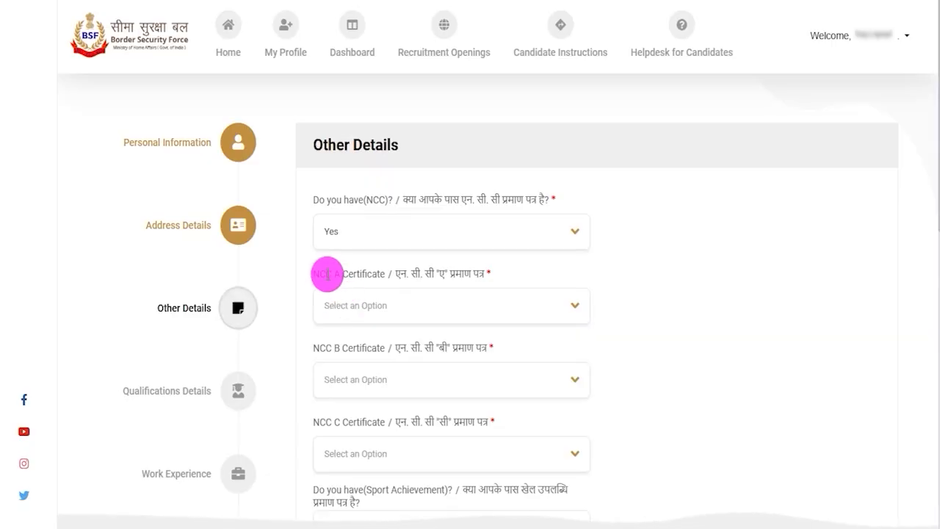
pyautogui.moveTo(323, 274); pyautogui.dragTo(419, 273)
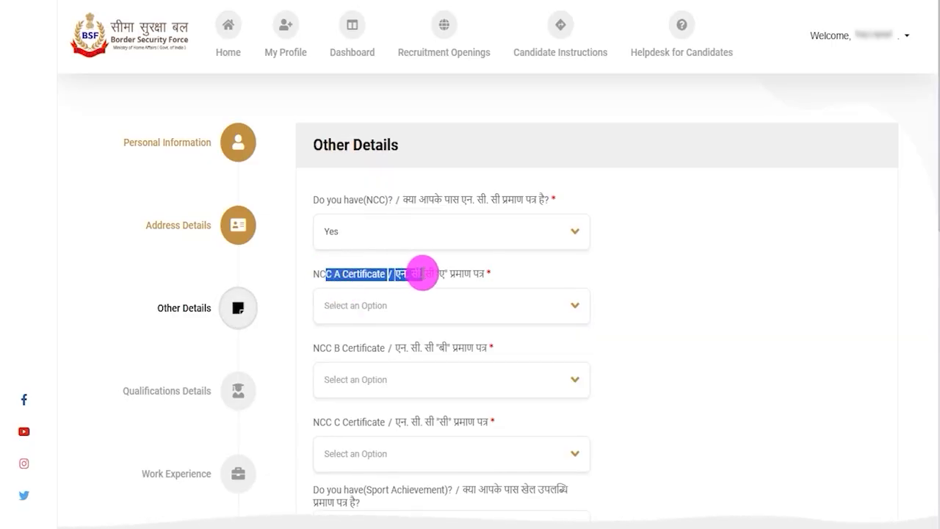
pyautogui.click(397, 316)
pyautogui.click(340, 376)
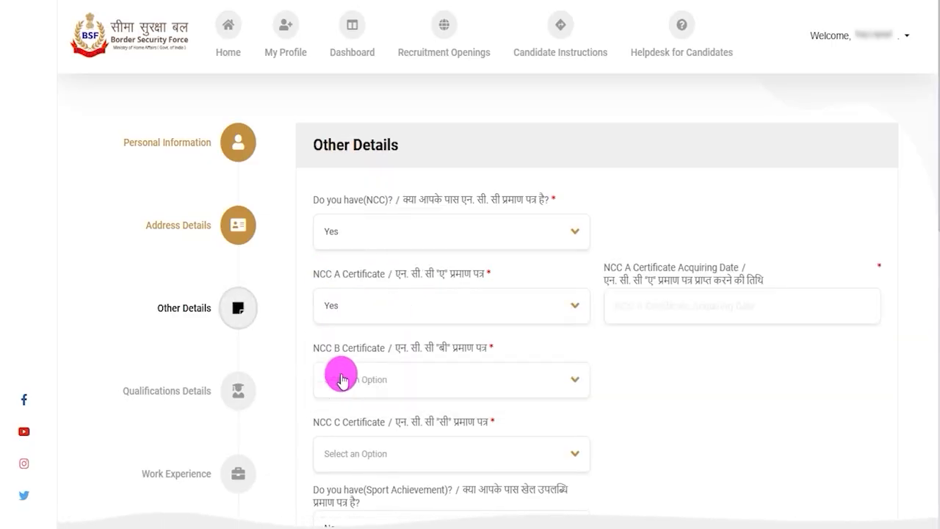
pyautogui.moveTo(624, 267); pyautogui.dragTo(701, 267)
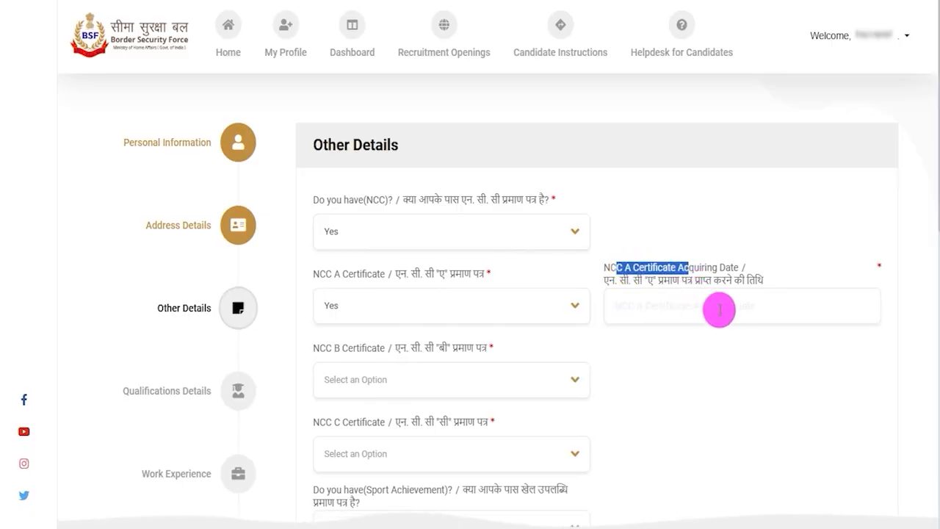
pyautogui.click(744, 311)
pyautogui.moveTo(743, 312); pyautogui.dragTo(606, 305)
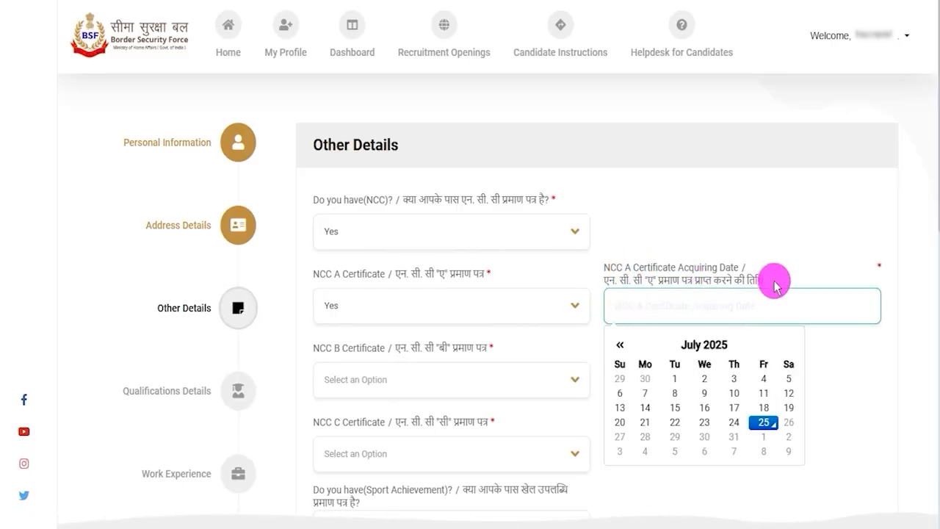
pyautogui.click(742, 257)
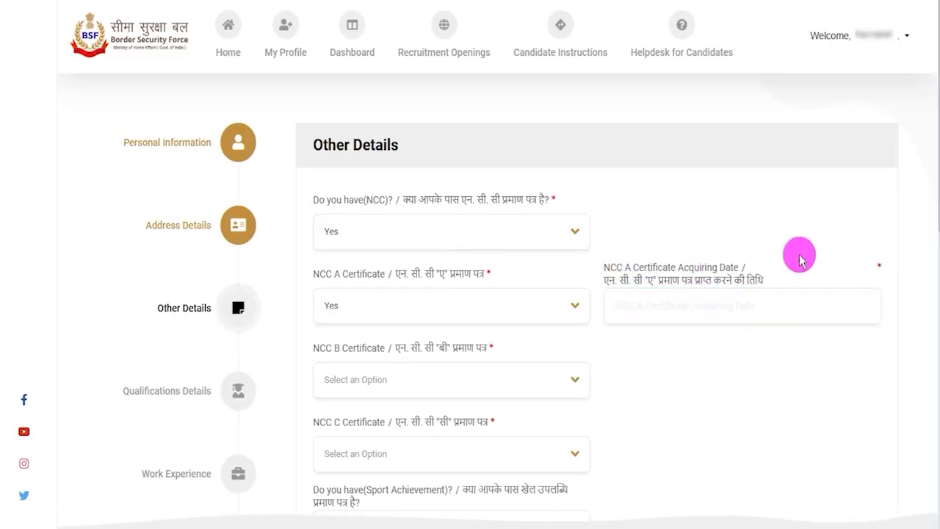
# Step: Select Yes for the NCC B and NCC C certificates and examine their acquiring date fields
pyautogui.click(352, 397)
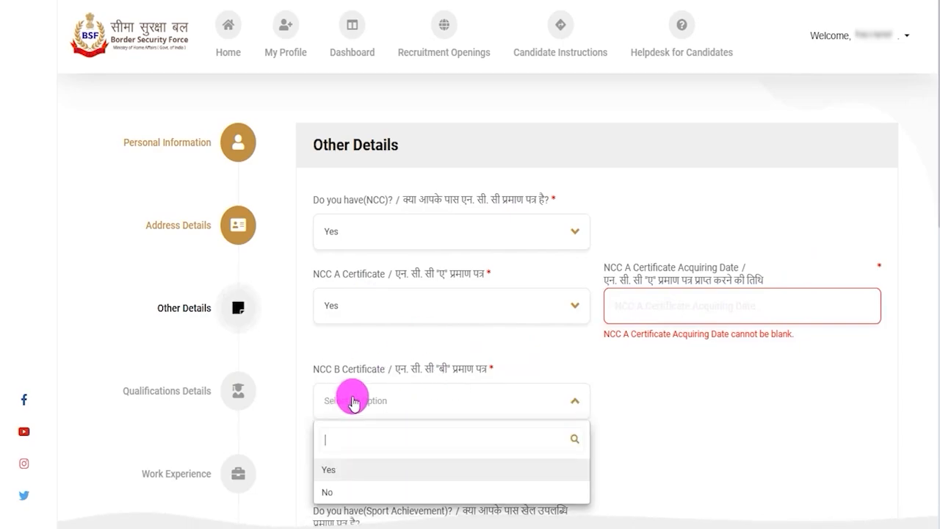
pyautogui.click(342, 469)
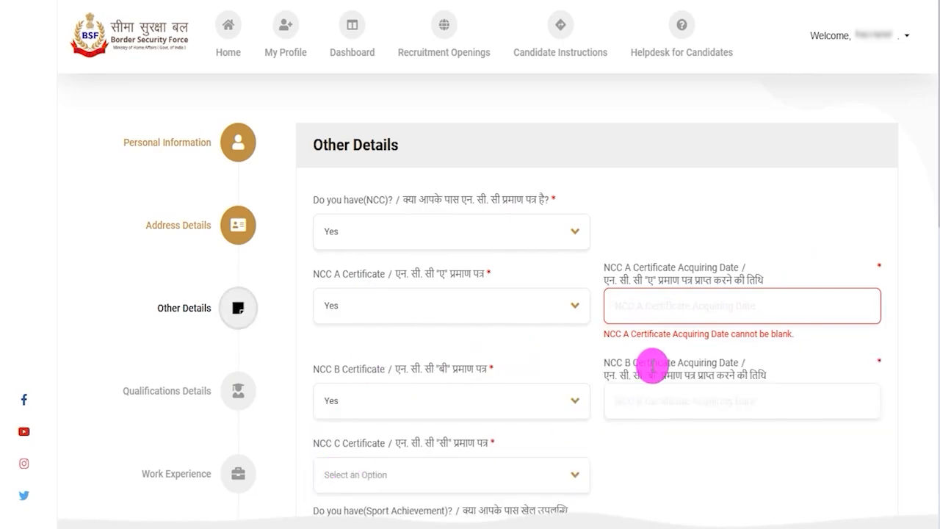
pyautogui.moveTo(619, 359); pyautogui.dragTo(670, 363)
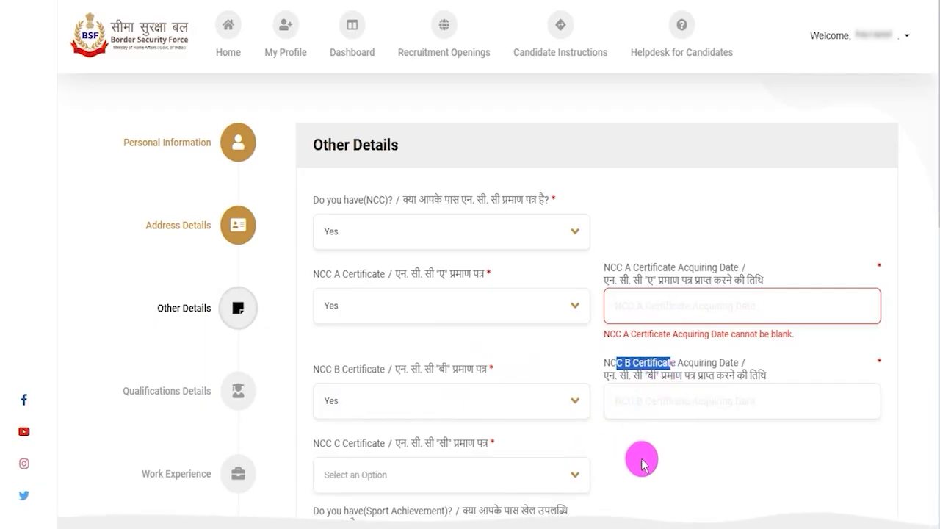
pyautogui.scroll(-2, 587, 382)
pyautogui.click(361, 331)
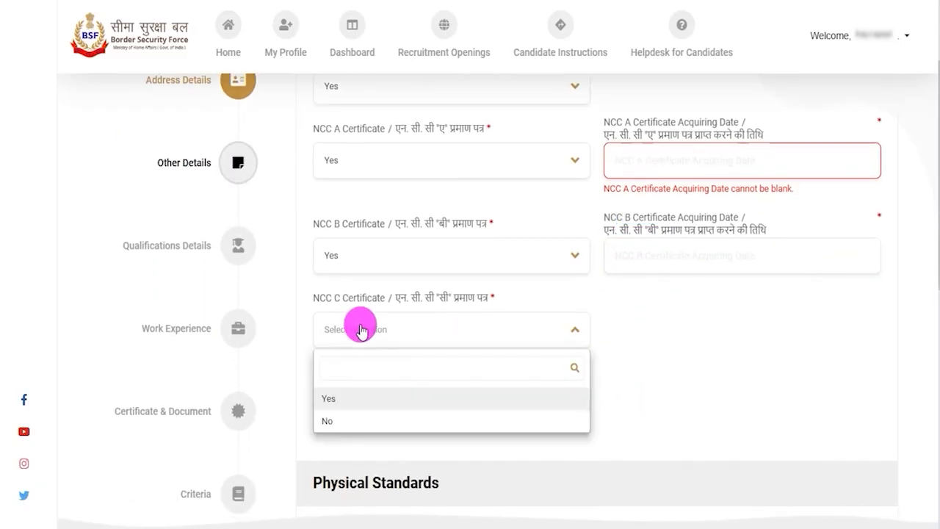
pyautogui.click(349, 397)
pyautogui.moveTo(625, 291); pyautogui.dragTo(679, 334)
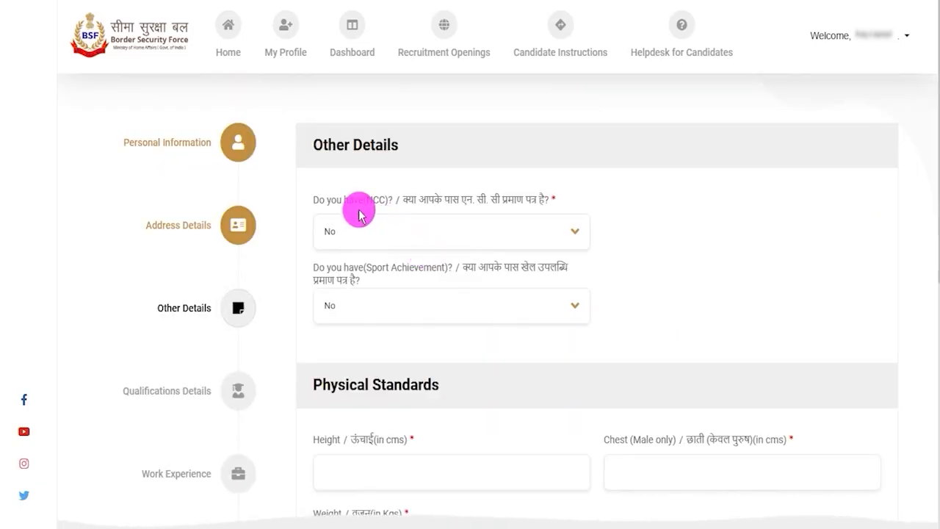
# Step: Select No for the NCC question and Yes for the Sport Achievement question
pyautogui.click(360, 231)
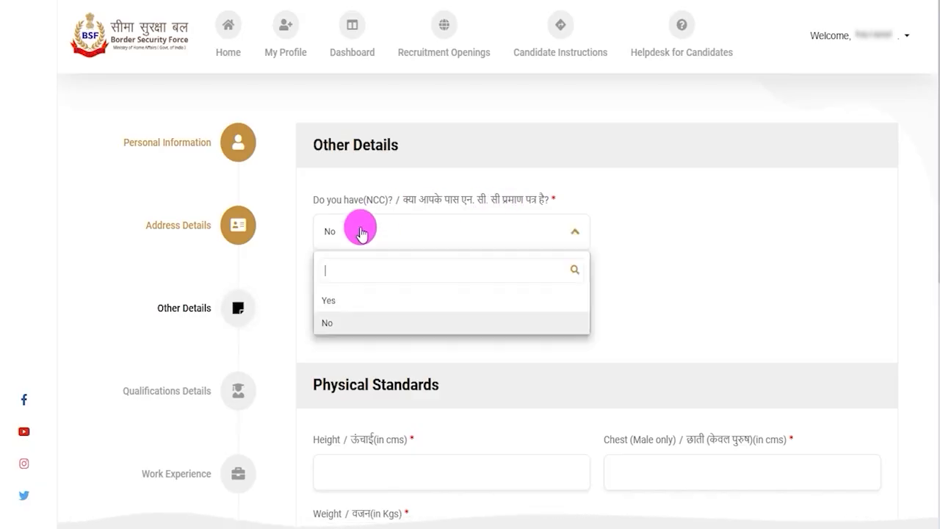
pyautogui.click(339, 323)
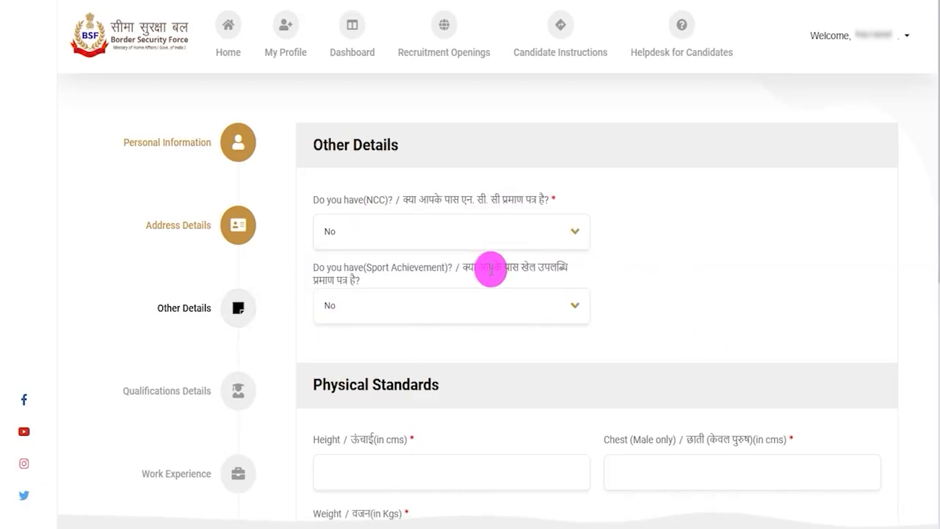
pyautogui.moveTo(328, 266); pyautogui.dragTo(446, 266)
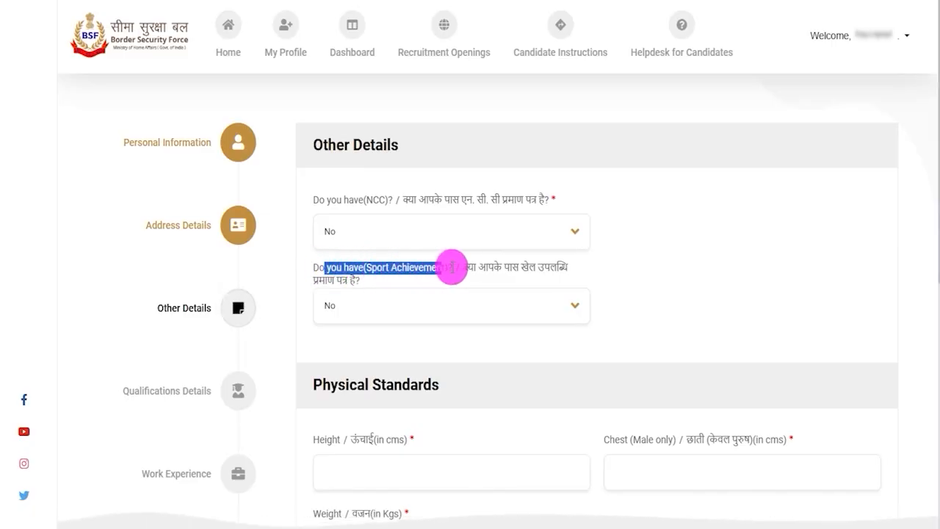
pyautogui.click(405, 301)
pyautogui.click(330, 374)
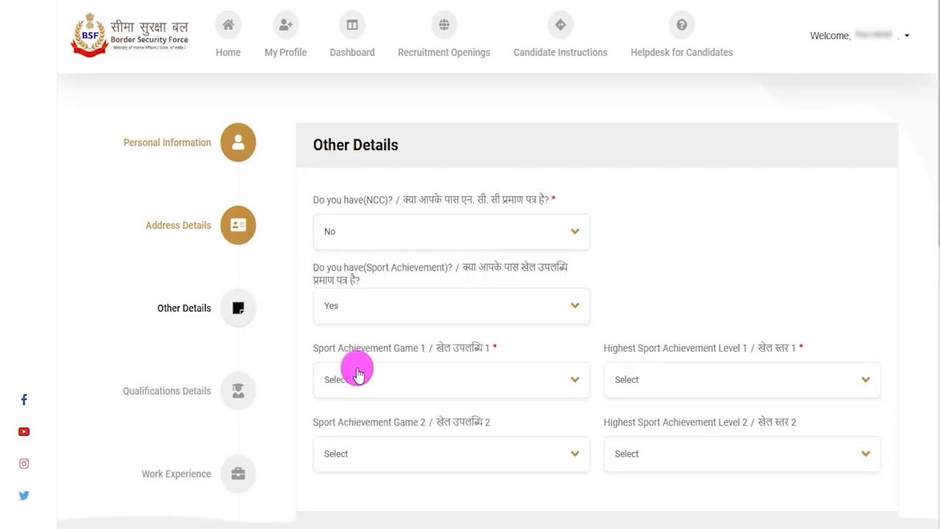
# Step: Set Sport Achievement Game 1 to Boxing with International level as its highest achievement level
pyautogui.scroll(-2, 595, 420)
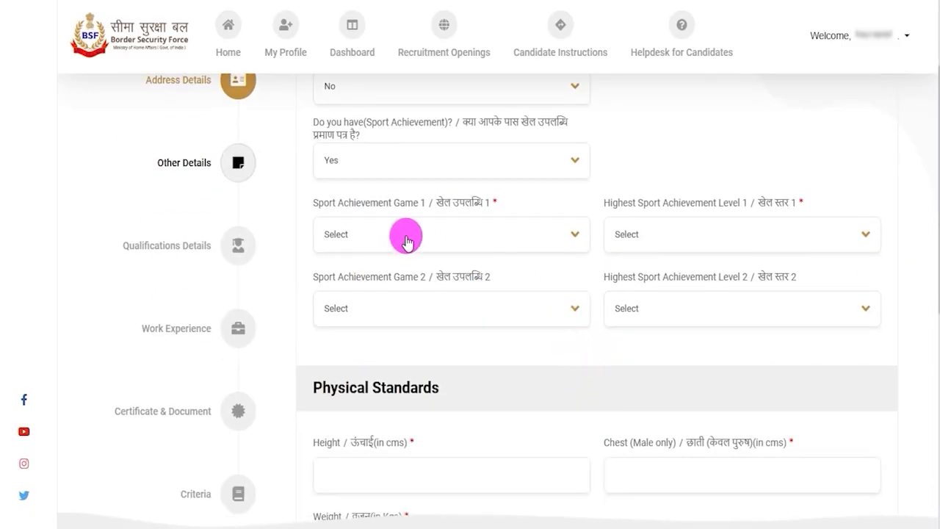
pyautogui.click(407, 240)
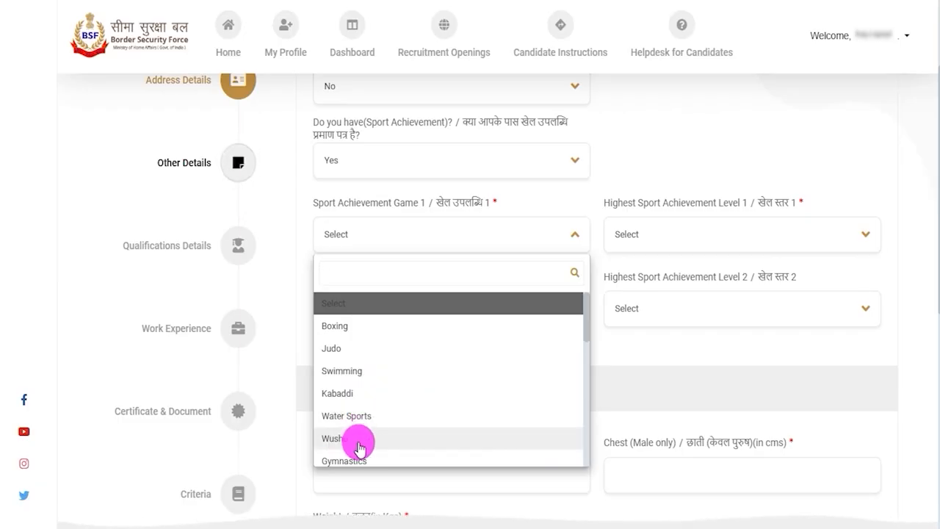
pyautogui.click(347, 321)
pyautogui.click(659, 242)
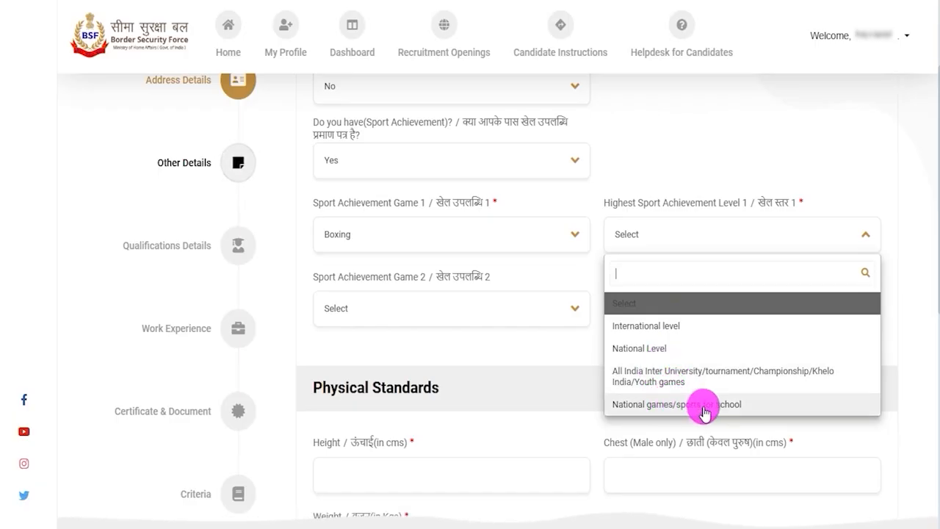
pyautogui.click(646, 327)
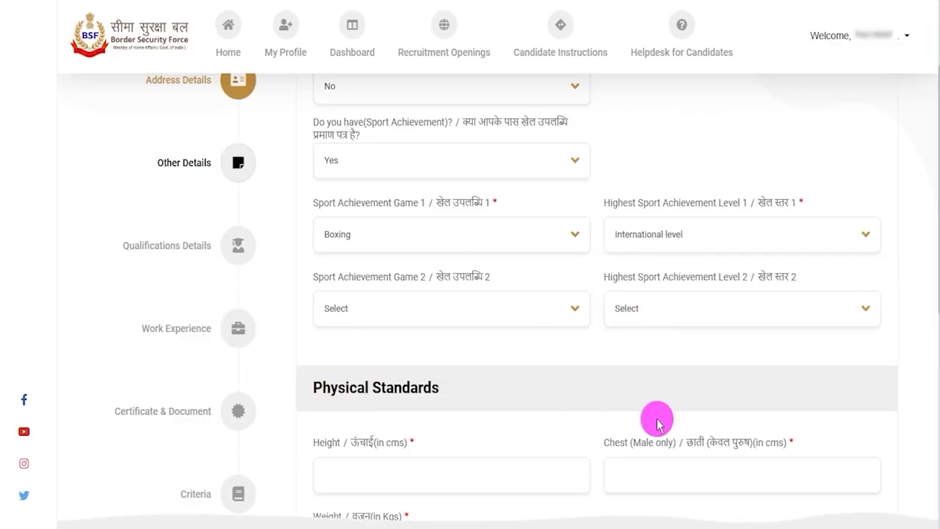
# Step: Set Sport Achievement Game 2 to Kabaddi with International level as its highest achievement level
pyautogui.click(442, 317)
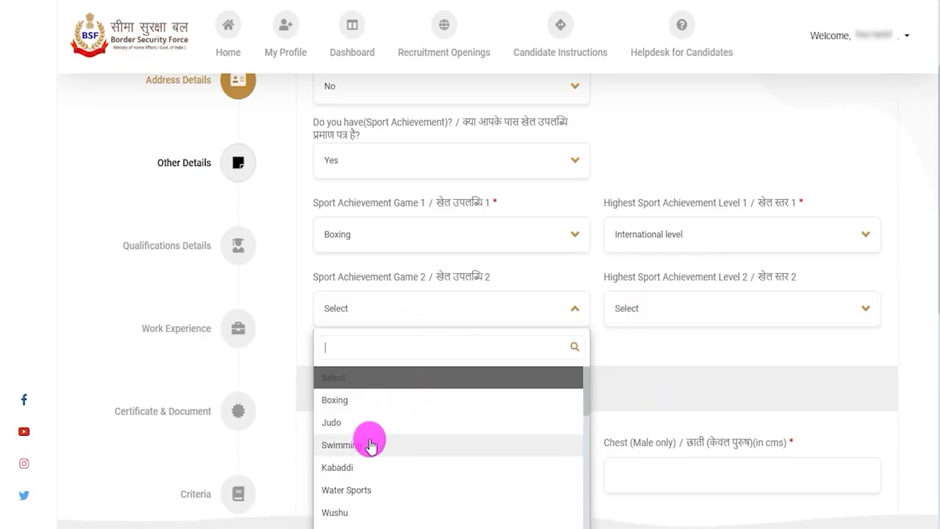
pyautogui.click(356, 468)
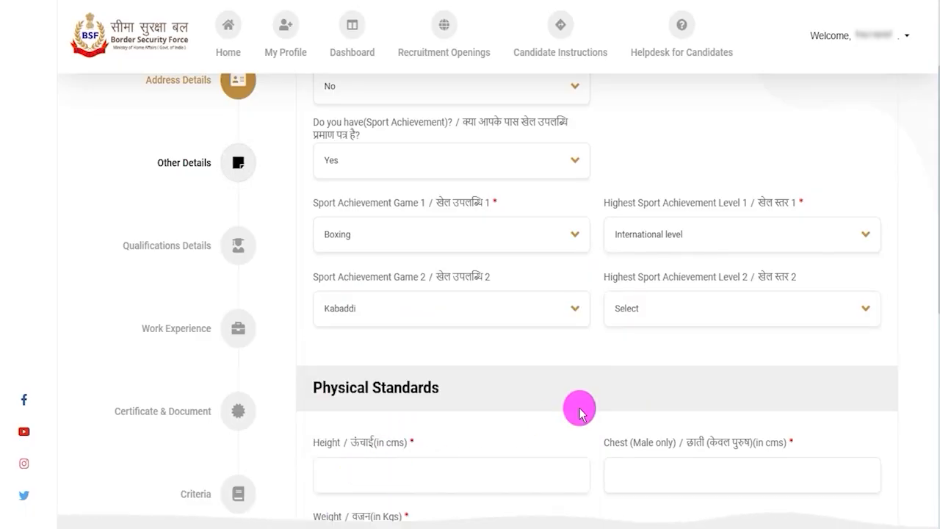
pyautogui.click(661, 308)
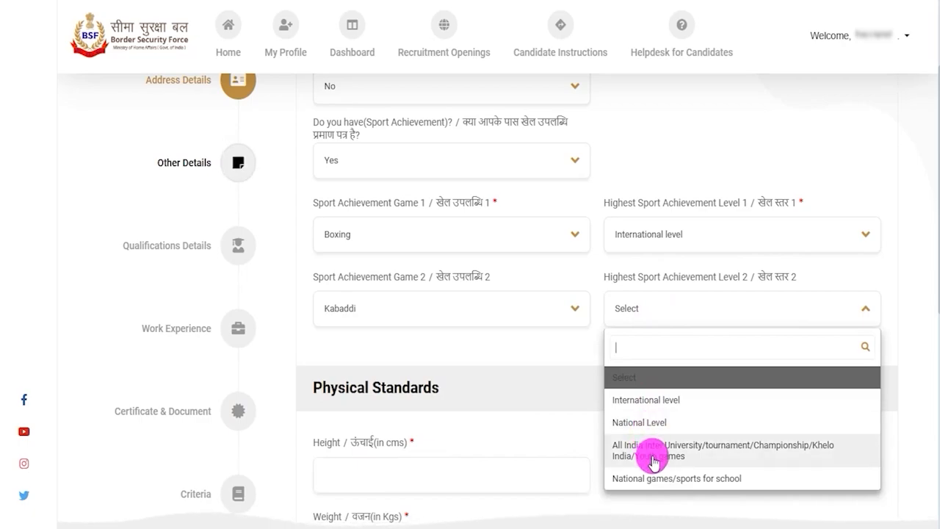
pyautogui.click(649, 401)
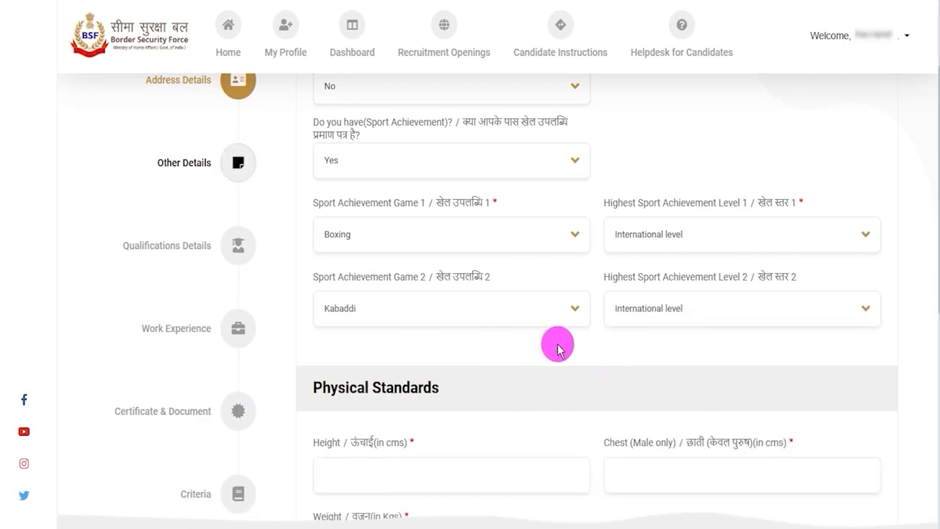
# Step: Fill in the Physical Standards with height 190 cm, chest 89 cm and weight 80 kg
pyautogui.scroll(-2, 556, 342)
pyautogui.moveTo(318, 243); pyautogui.dragTo(411, 242)
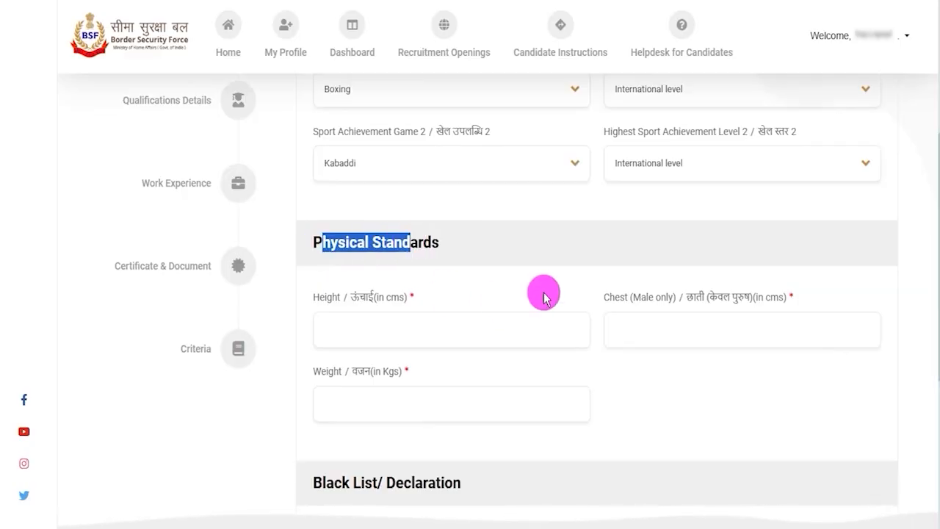
pyautogui.scroll(-2, 544, 294)
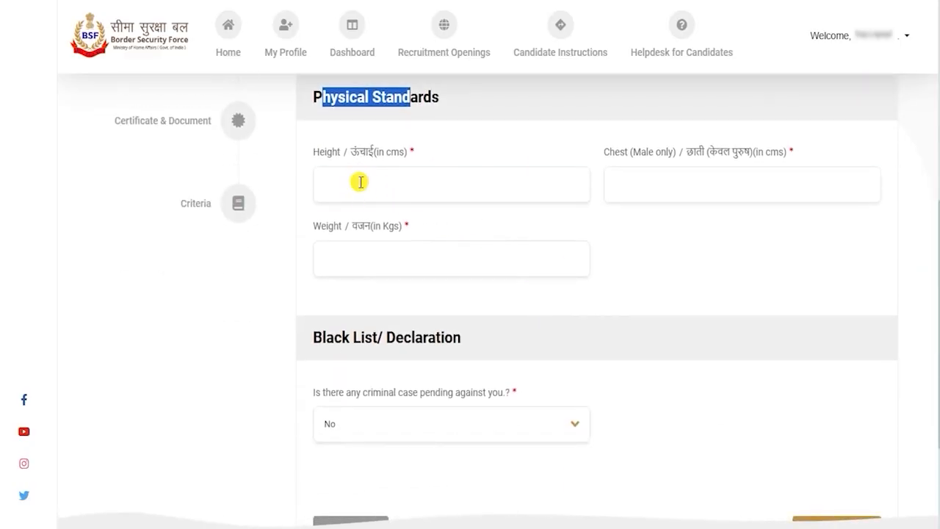
pyautogui.click(361, 183)
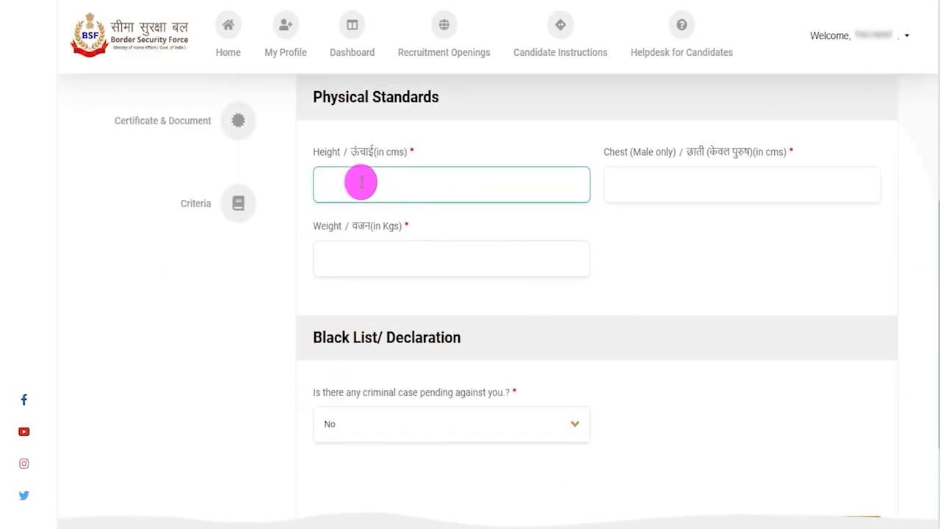
pyautogui.write('190')
pyautogui.click(621, 171)
pyautogui.moveTo(610, 153); pyautogui.dragTo(651, 149)
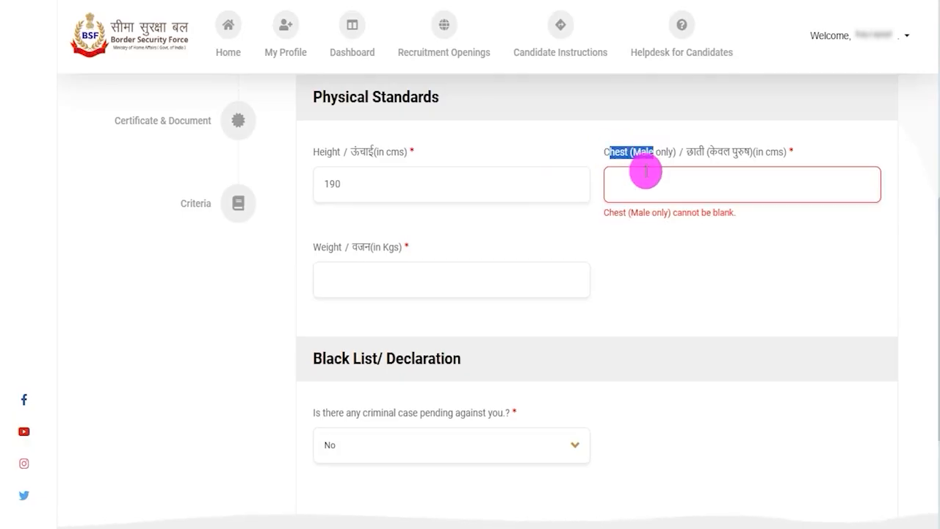
pyautogui.click(640, 180)
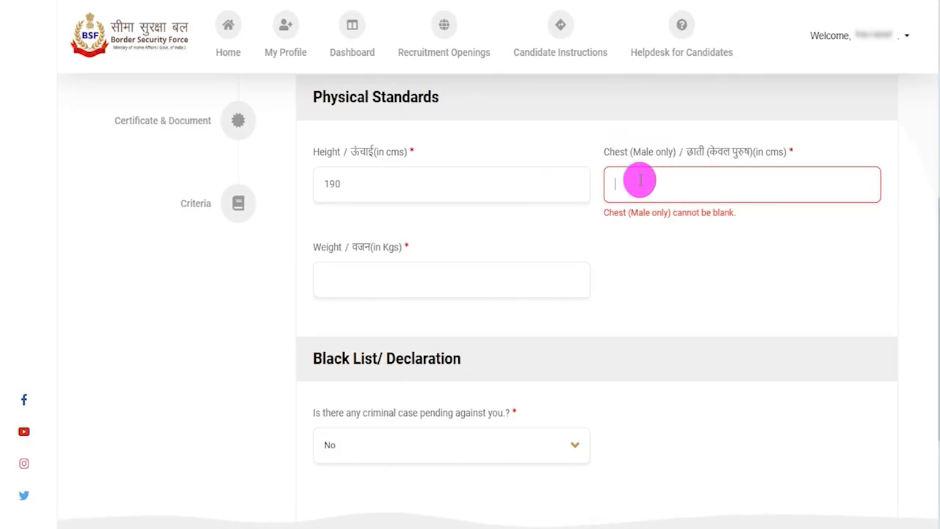
pyautogui.moveTo(323, 247); pyautogui.dragTo(371, 267)
pyautogui.click(372, 264)
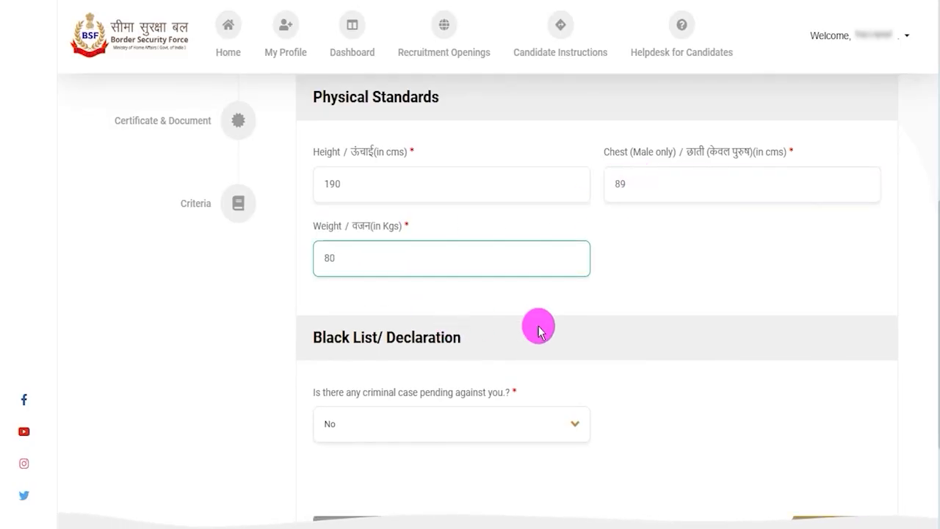
pyautogui.click(470, 319)
# Step: Select Yes for a pending criminal case and examine the criminal proceeding and Details of sentence fields
pyautogui.scroll(-1, 440, 316)
pyautogui.moveTo(326, 315); pyautogui.dragTo(465, 317)
pyautogui.click(411, 351)
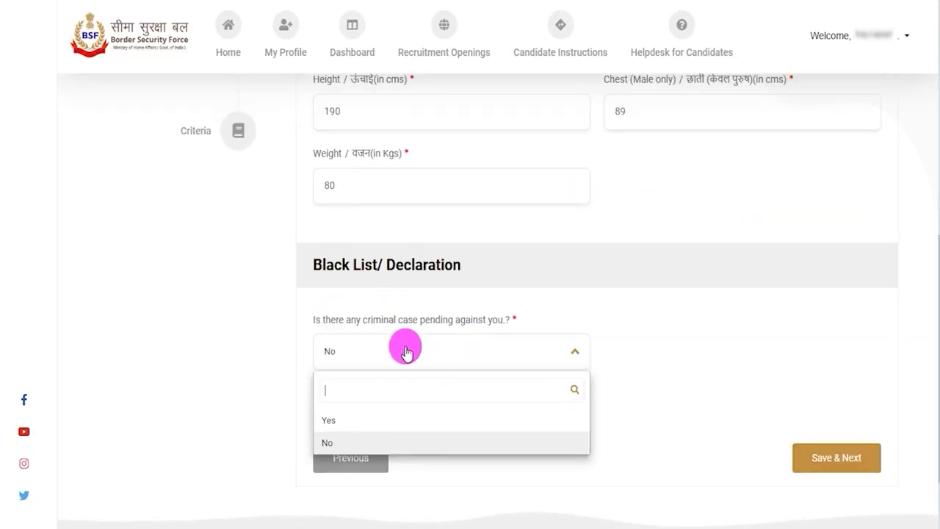
pyautogui.click(342, 417)
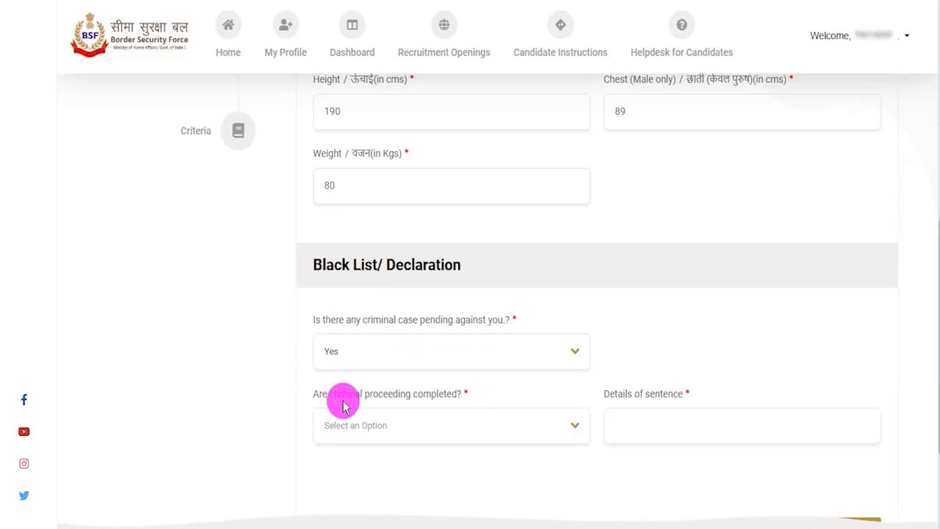
pyautogui.click(367, 426)
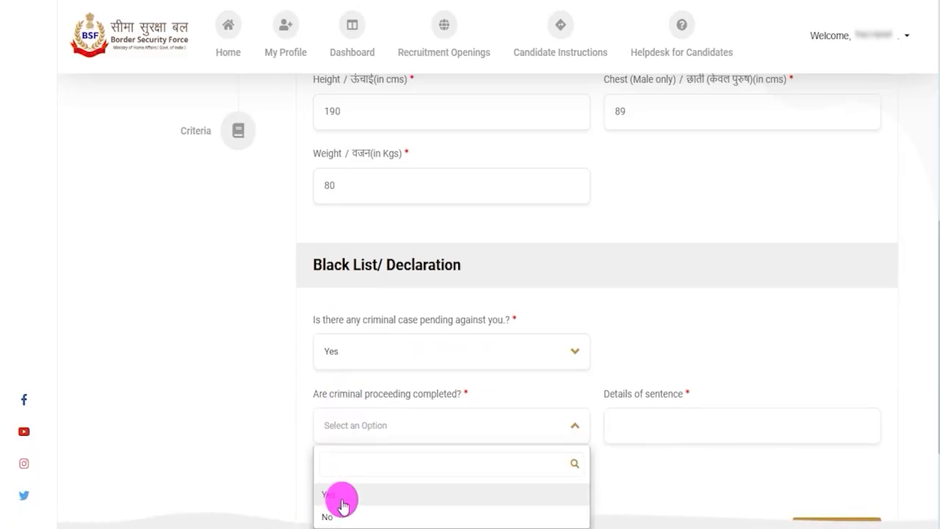
pyautogui.moveTo(625, 393); pyautogui.dragTo(652, 427)
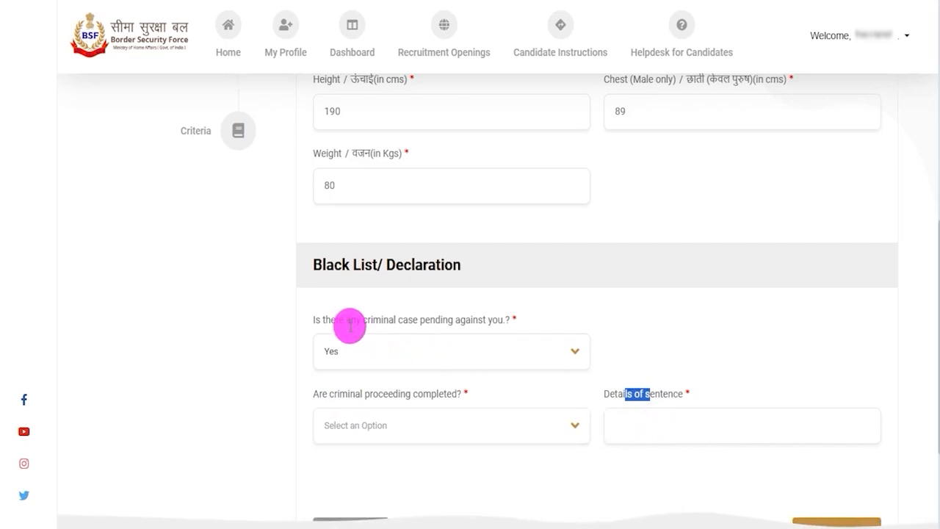
# Step: Select No for the pending criminal case question in the Black List/ Declaration section
pyautogui.moveTo(334, 320); pyautogui.dragTo(451, 316)
pyautogui.click(357, 356)
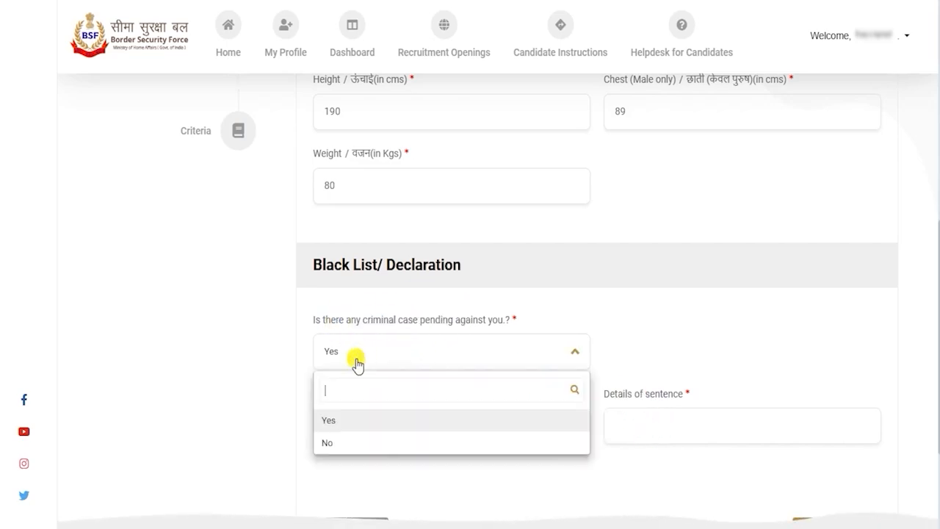
pyautogui.click(336, 441)
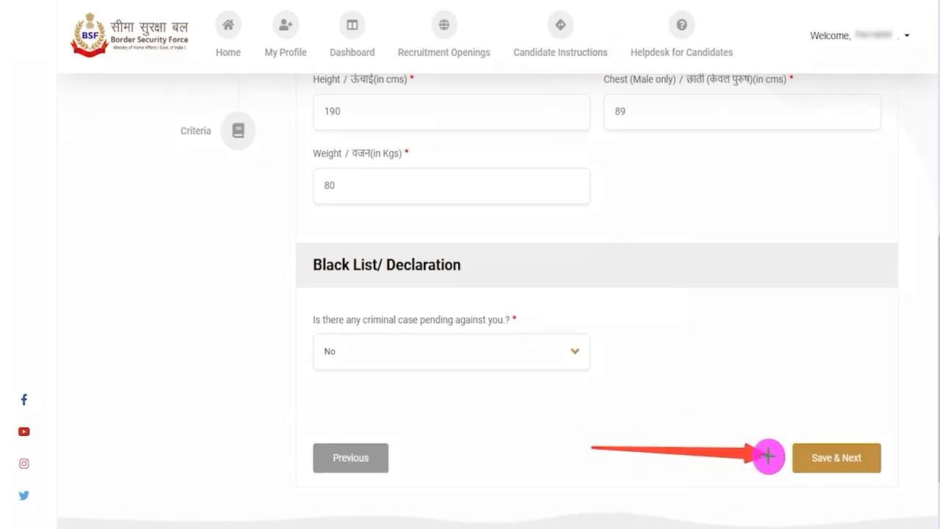
# Step: Save the other details, continue to Qualifications Details and set the qualification type to SSC/Matric/High School
pyautogui.click(796, 458)
pyautogui.moveTo(321, 144); pyautogui.dragTo(454, 146)
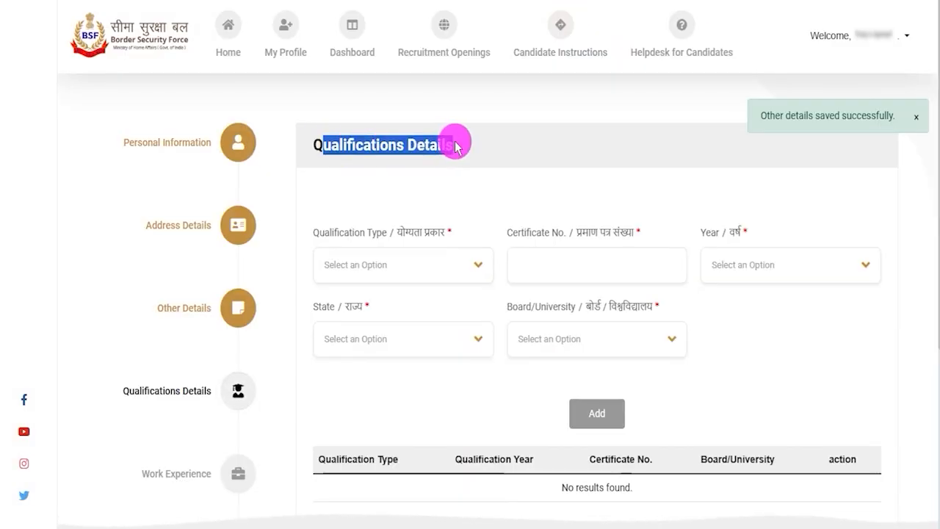
pyautogui.click(366, 276)
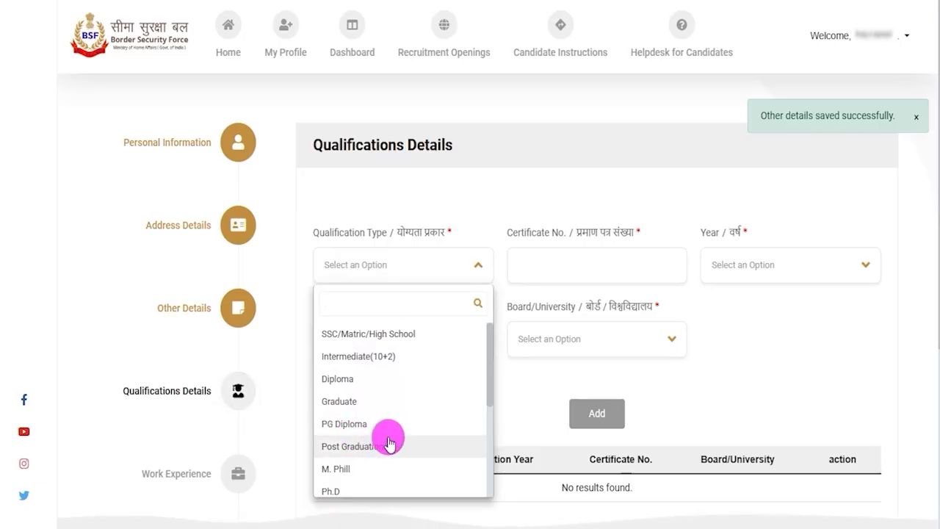
pyautogui.scroll(-5, 391, 435)
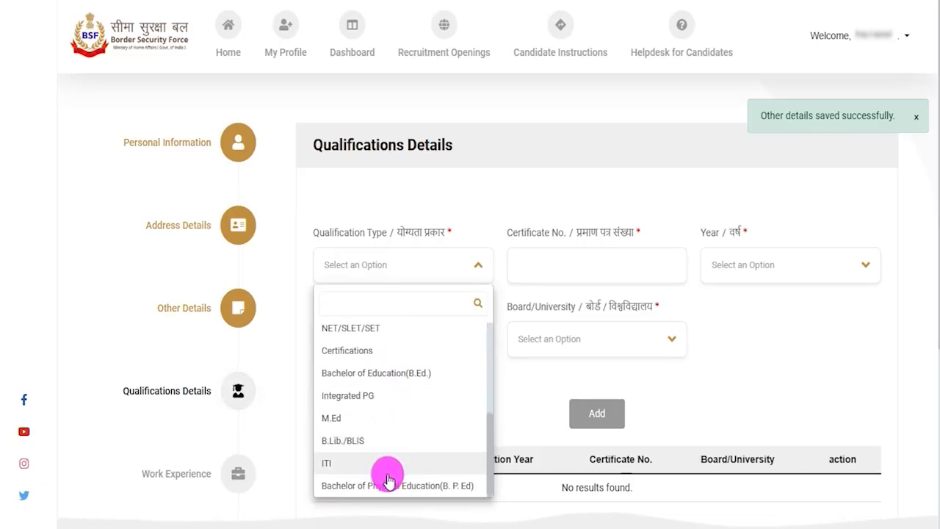
pyautogui.scroll(5, 407, 442)
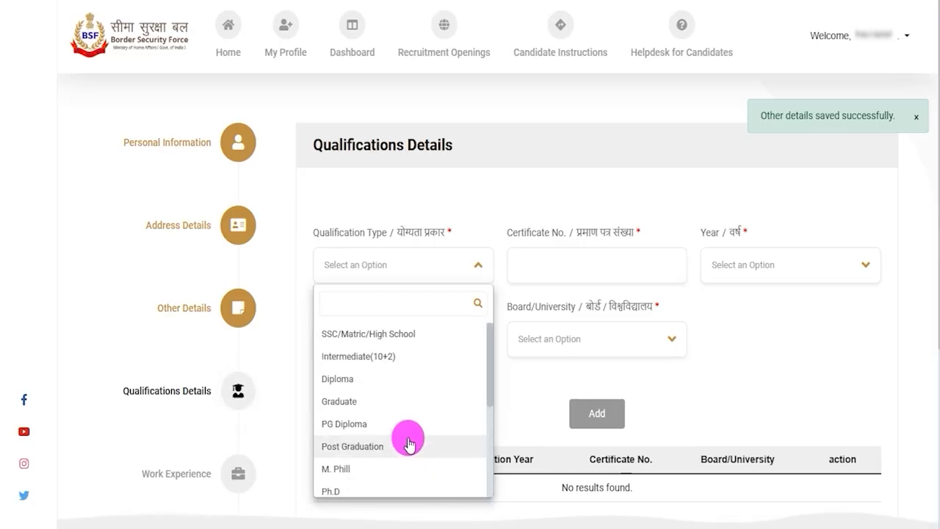
pyautogui.click(406, 334)
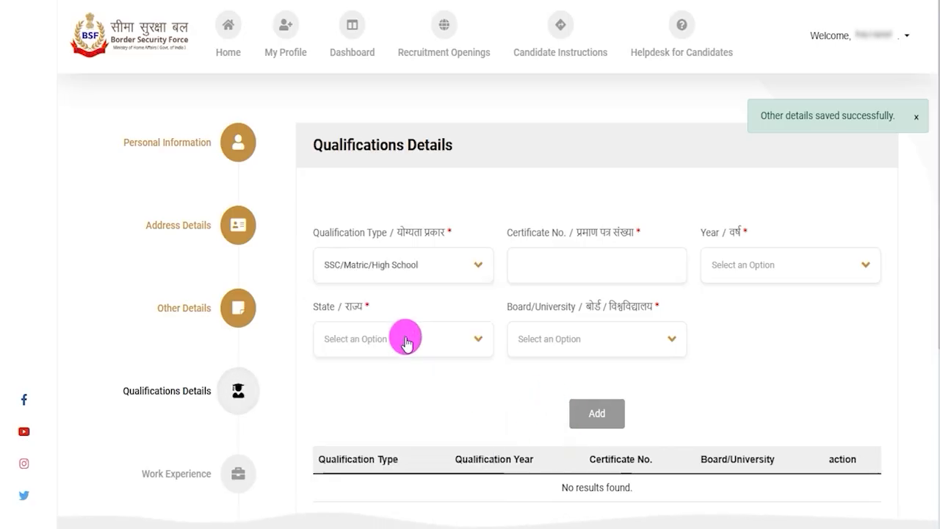
# Step: Set the year of the SSC/Matric/High School qualification to 2015
pyautogui.click(560, 261)
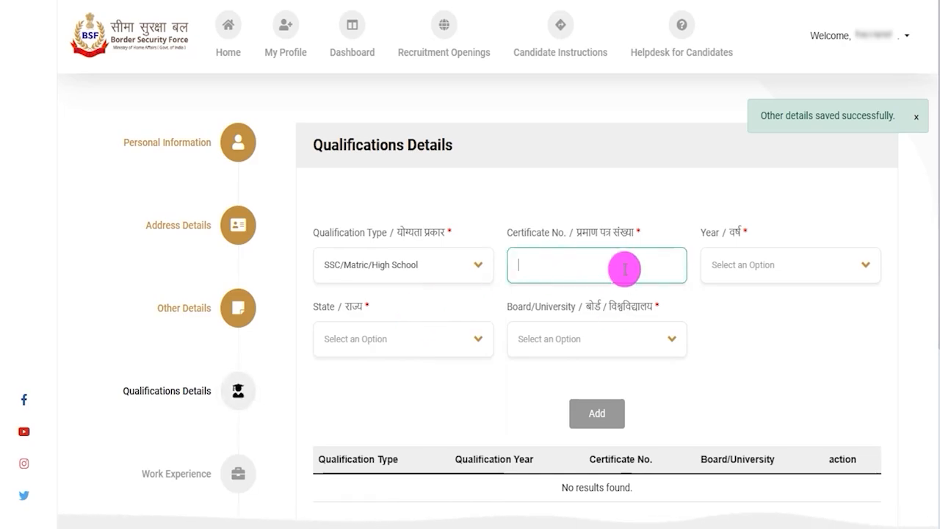
pyautogui.click(774, 265)
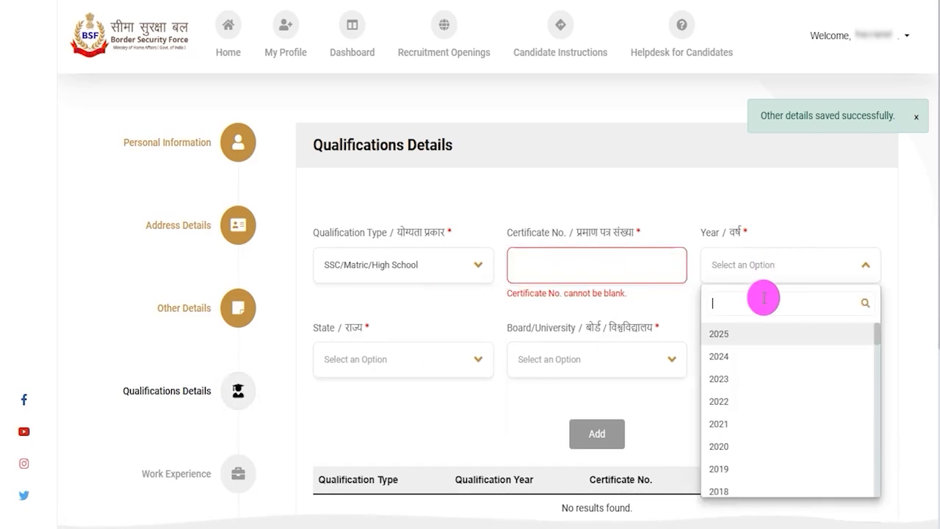
pyautogui.scroll(-4, 738, 438)
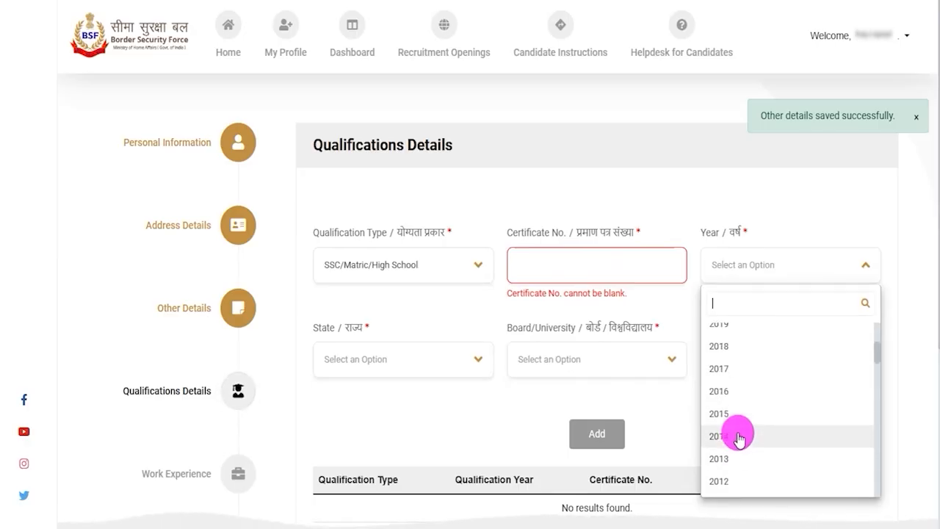
pyautogui.click(727, 414)
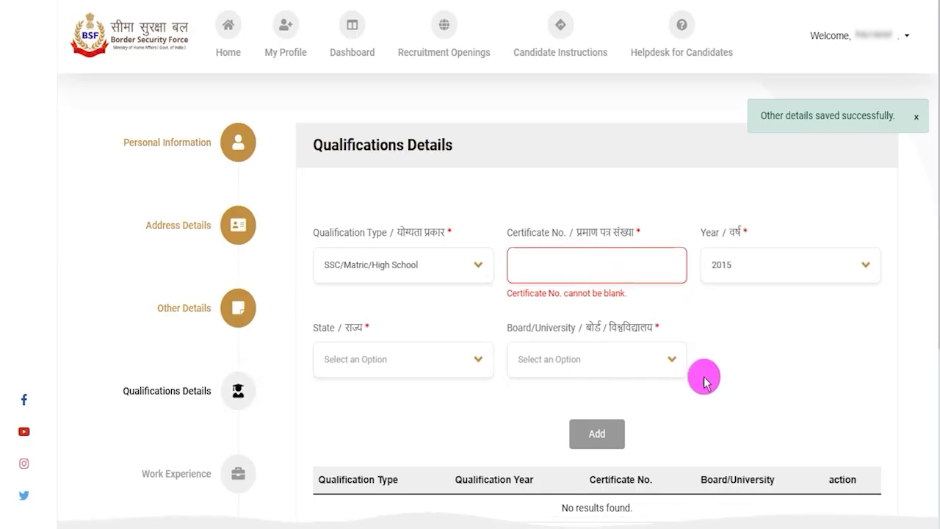
# Step: Set the qualification's state to UTTAR PRADESH and its board to CBSE, and add the entry to the qualifications table
pyautogui.click(369, 361)
pyautogui.scroll(-10, 374, 455)
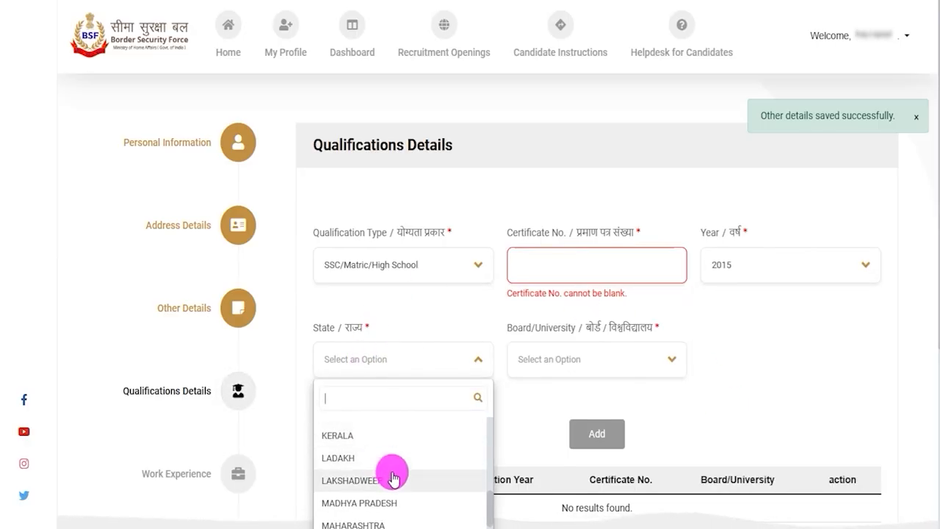
pyautogui.scroll(-1, 514, 440)
pyautogui.scroll(-1, 531, 430)
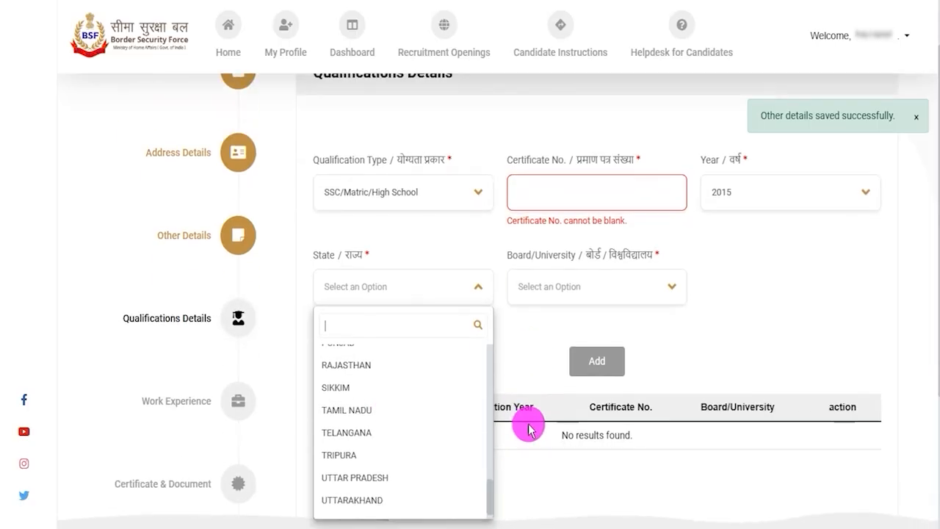
pyautogui.click(373, 478)
pyautogui.click(562, 288)
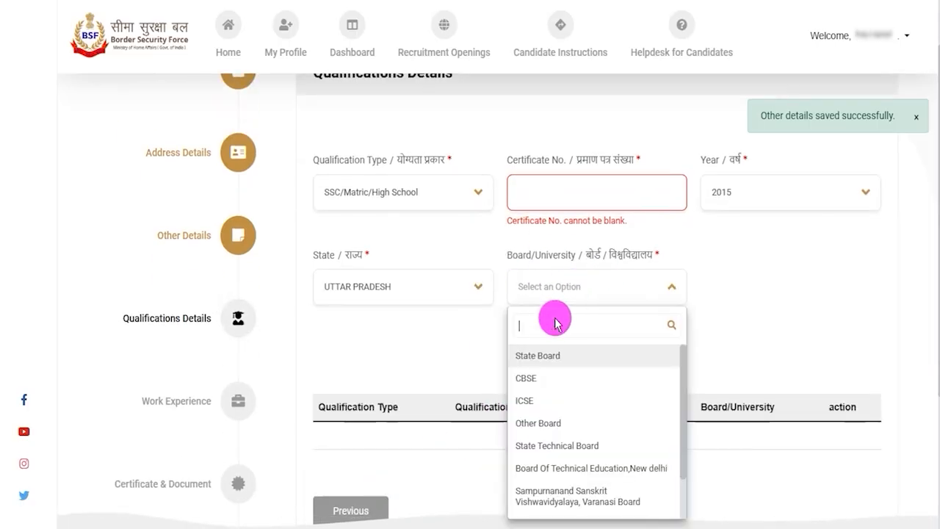
pyautogui.click(529, 394)
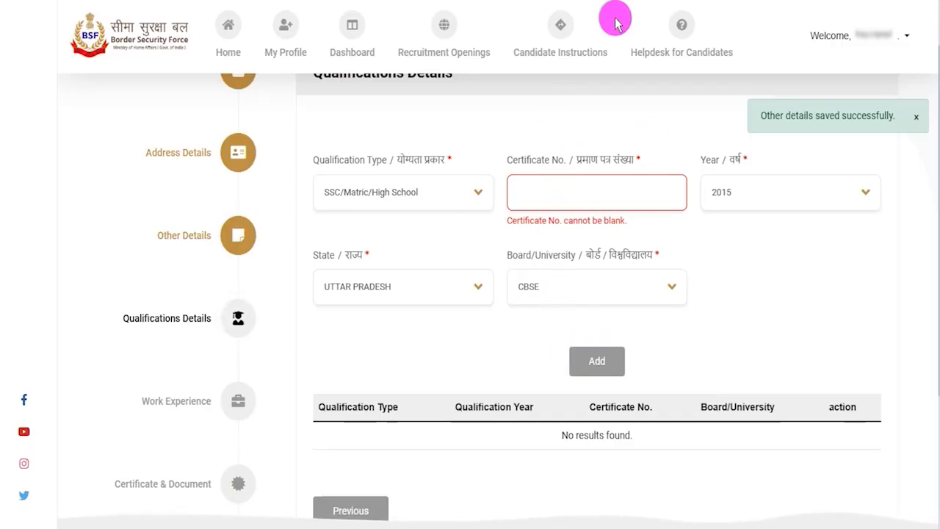
pyautogui.moveTo(846, 356); pyautogui.dragTo(643, 362)
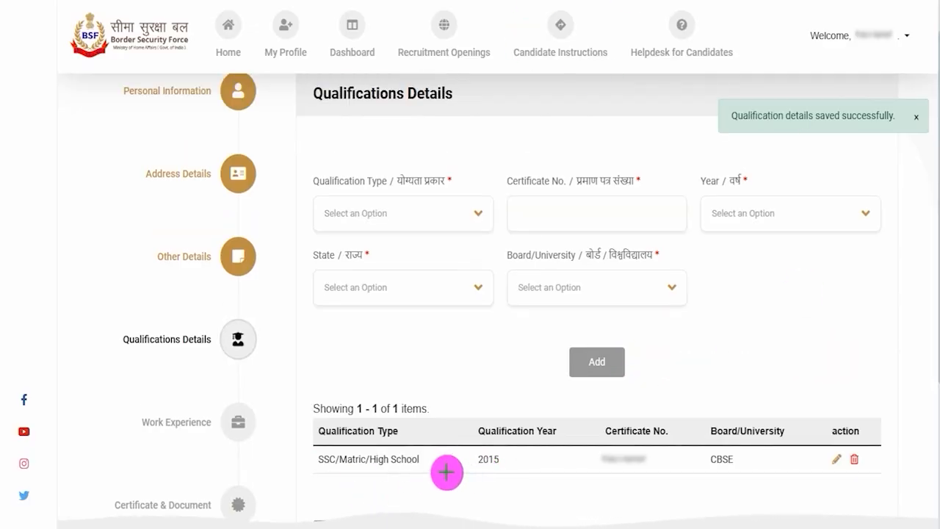
# Step: Examine the added qualification's row with its edit and delete actions, and the other qualification types available
pyautogui.moveTo(444, 470); pyautogui.dragTo(486, 437)
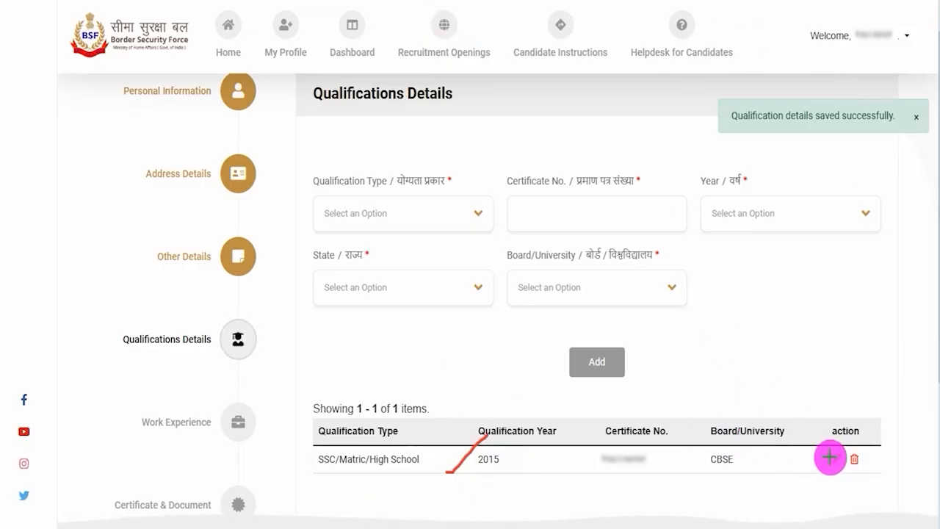
pyautogui.moveTo(829, 462)
pyautogui.mouseDown()
pyautogui.moveTo(840, 449)
pyautogui.moveTo(883, 446)
pyautogui.mouseUp()
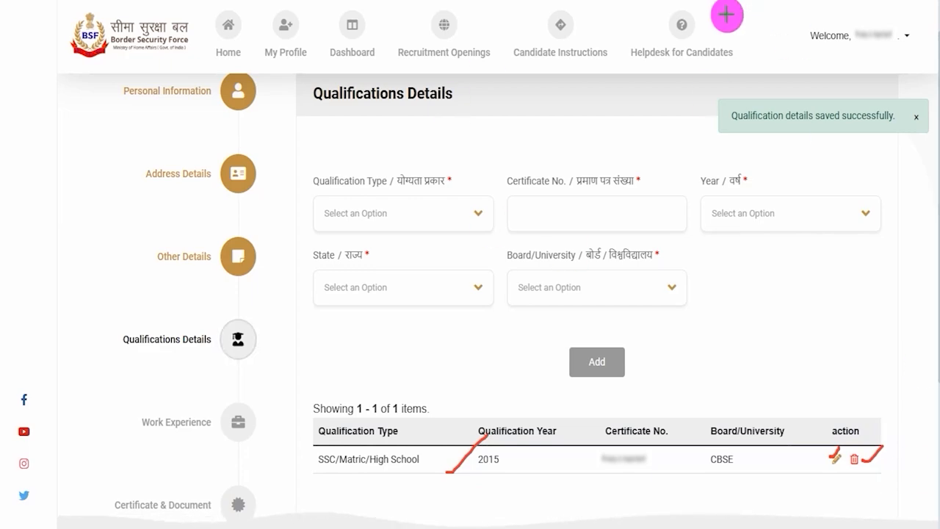
pyautogui.click(398, 220)
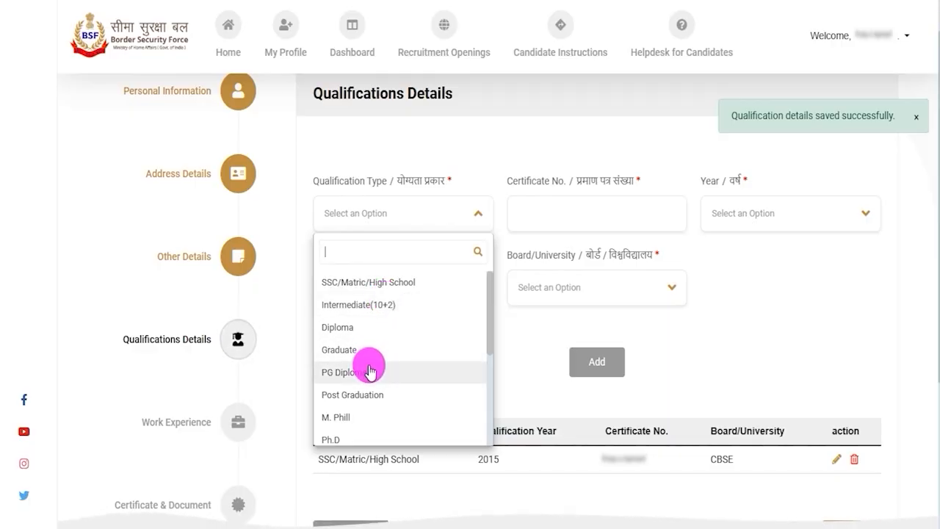
pyautogui.click(506, 341)
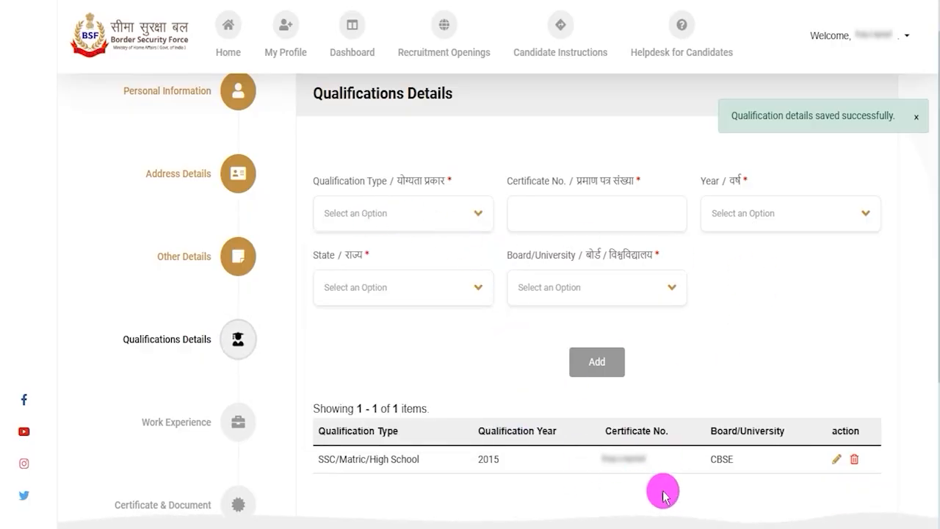
# Step: Continue to the Work Experience section and answer Yes to the question about being employed
pyautogui.scroll(-3, 663, 497)
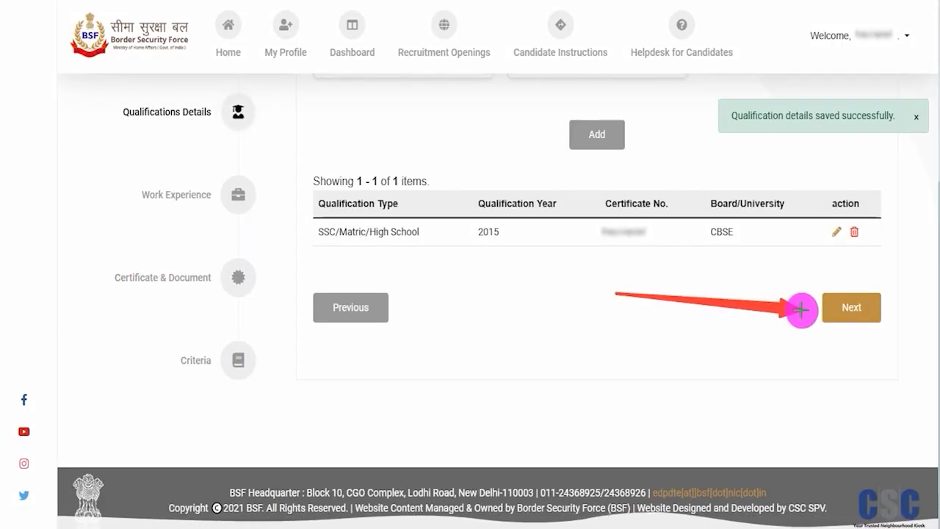
pyautogui.click(830, 308)
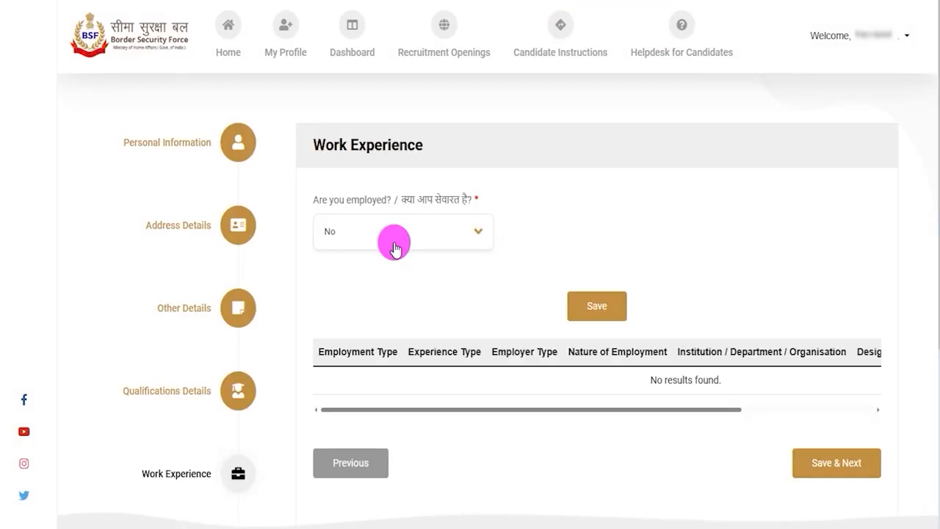
pyautogui.moveTo(333, 144); pyautogui.dragTo(393, 139)
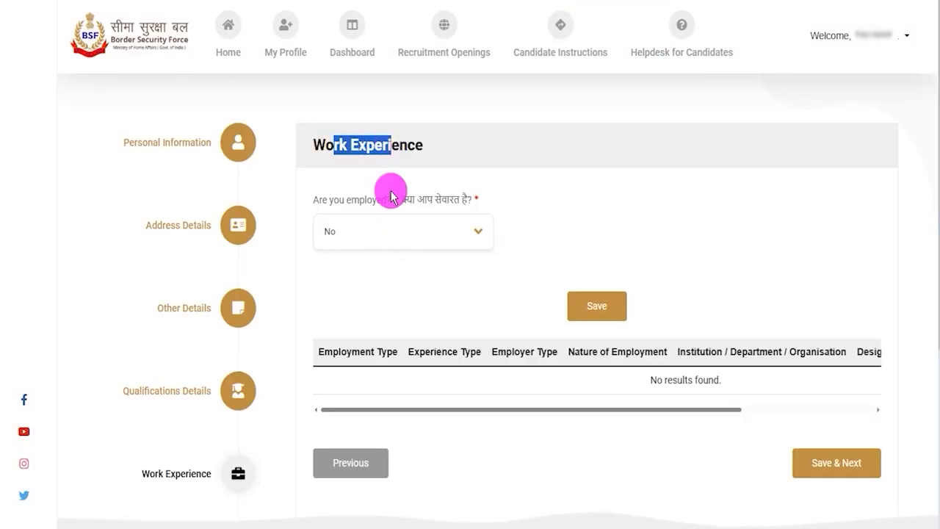
pyautogui.click(375, 234)
pyautogui.click(337, 299)
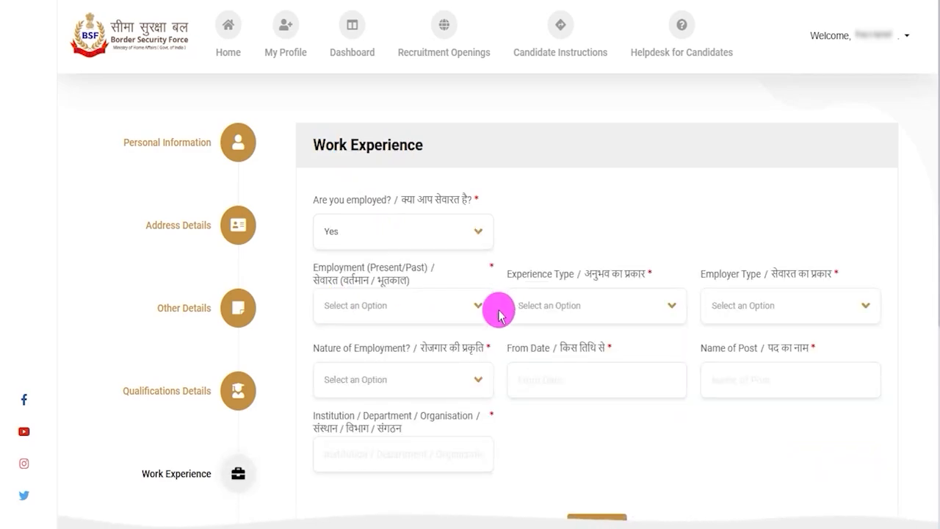
# Step: Set the Employment (Present/Past) field to PAST
pyautogui.moveTo(351, 268); pyautogui.dragTo(387, 267)
pyautogui.click(381, 307)
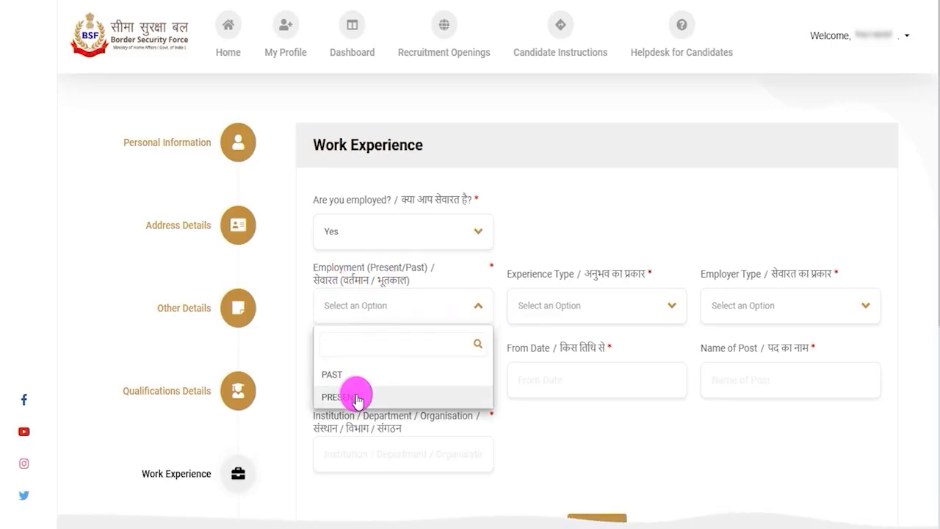
pyautogui.click(353, 373)
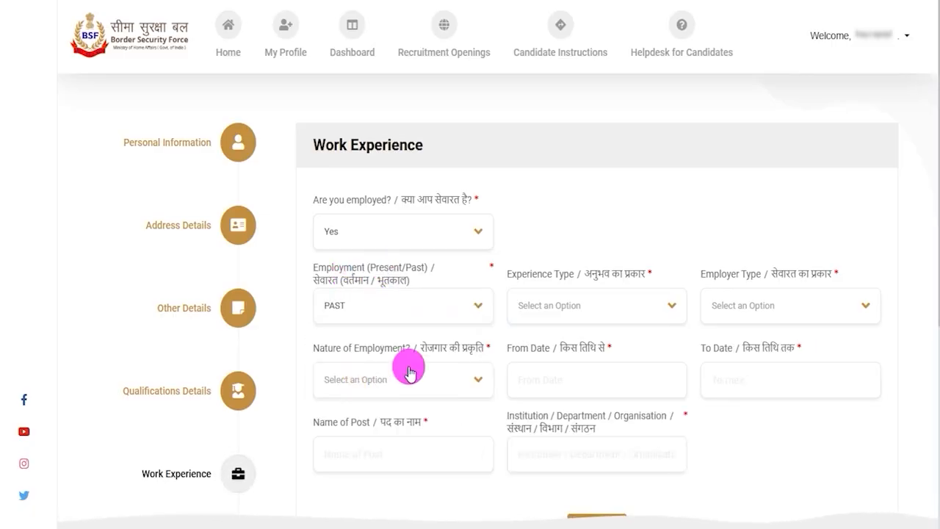
# Step: Examine the options offered for Experience Type and Employer Type without selecting any
pyautogui.click(564, 311)
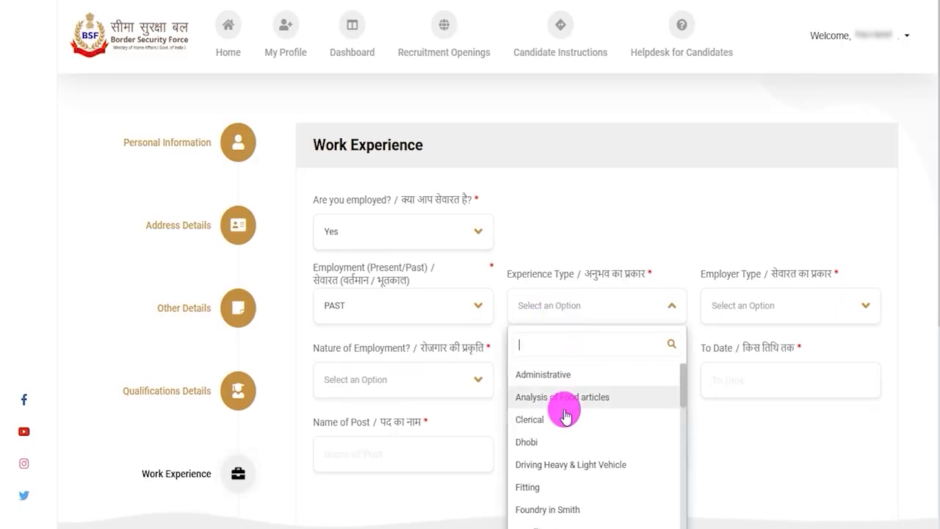
pyautogui.scroll(-1, 616, 458)
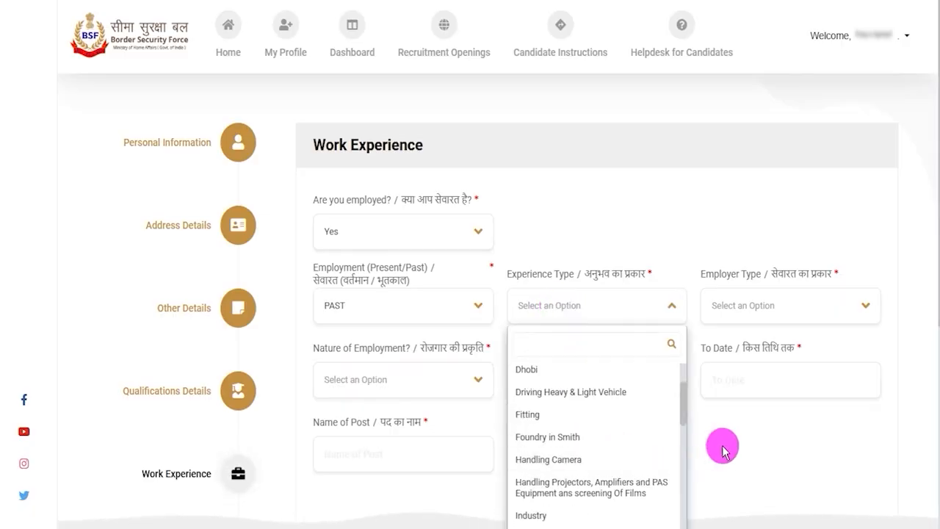
pyautogui.scroll(-3, 894, 411)
pyautogui.scroll(-5, 608, 272)
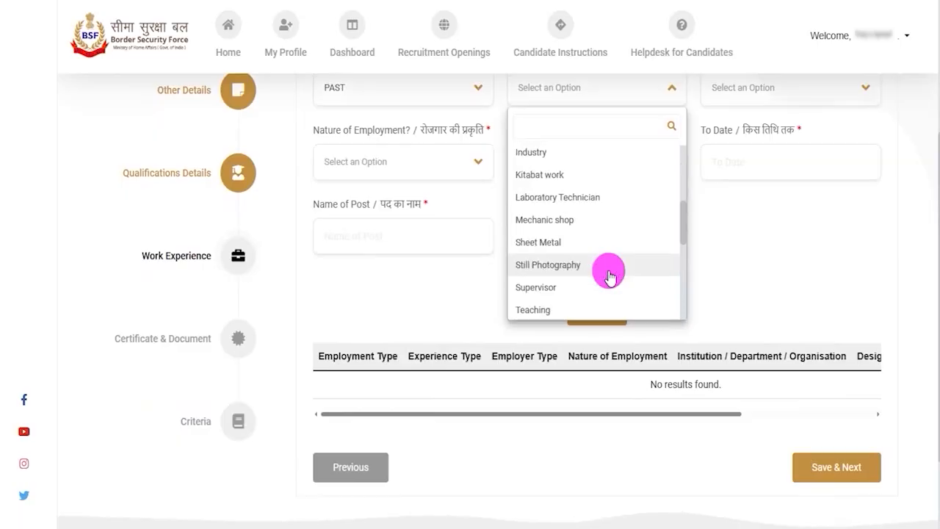
pyautogui.scroll(5, 608, 272)
pyautogui.click(738, 253)
pyautogui.scroll(3, 740, 260)
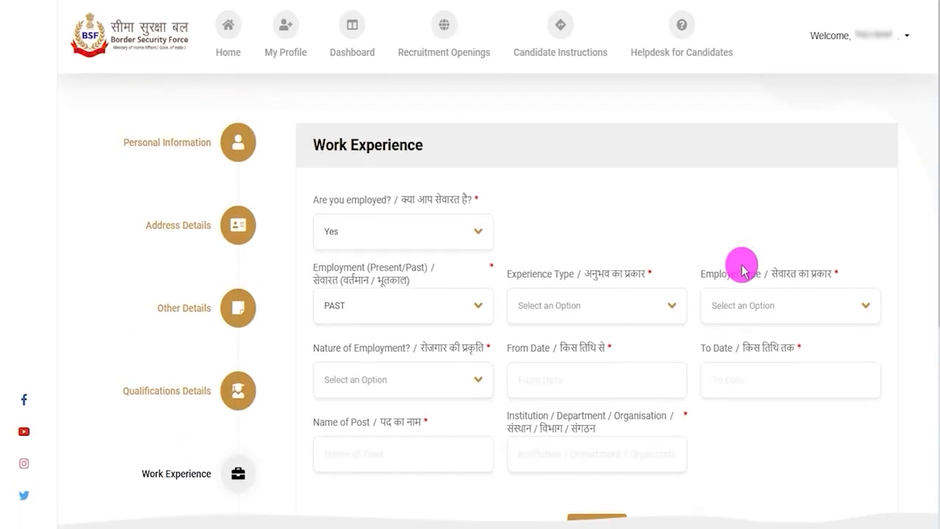
pyautogui.click(780, 319)
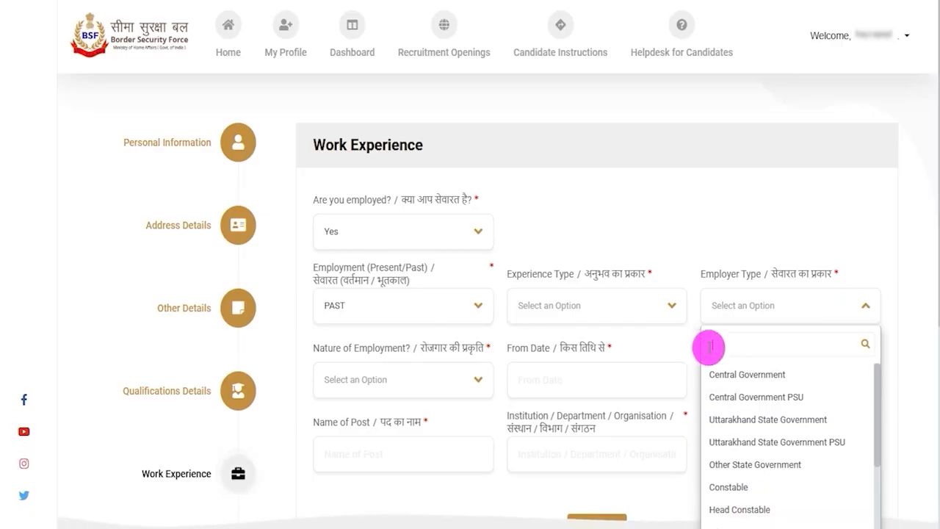
pyautogui.moveTo(705, 273); pyautogui.dragTo(740, 272)
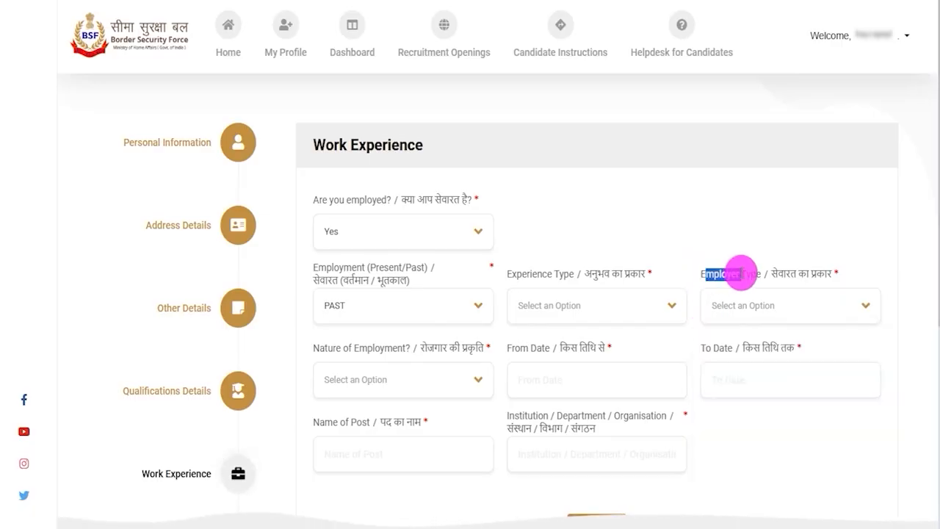
# Step: Examine the Nature of Employment options, the From Date and To Date calendars, and the Name of Post field
pyautogui.scroll(-1, 420, 351)
pyautogui.scroll(-1, 420, 351)
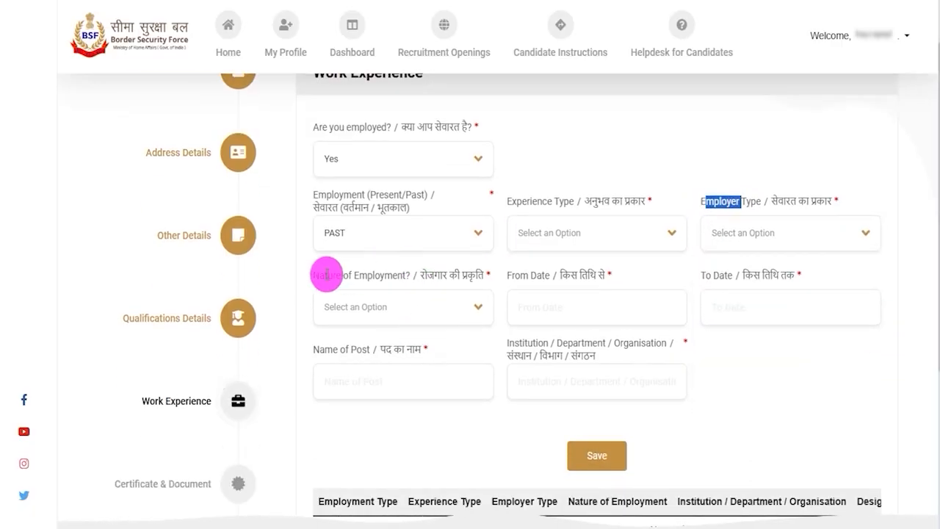
pyautogui.moveTo(328, 273); pyautogui.dragTo(375, 300)
pyautogui.click(381, 315)
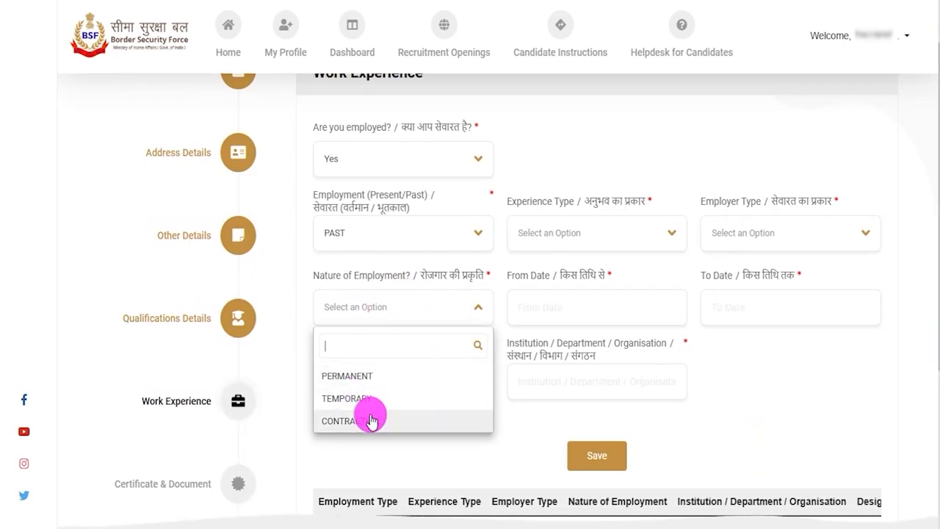
pyautogui.moveTo(523, 273); pyautogui.dragTo(573, 269)
pyautogui.click(571, 306)
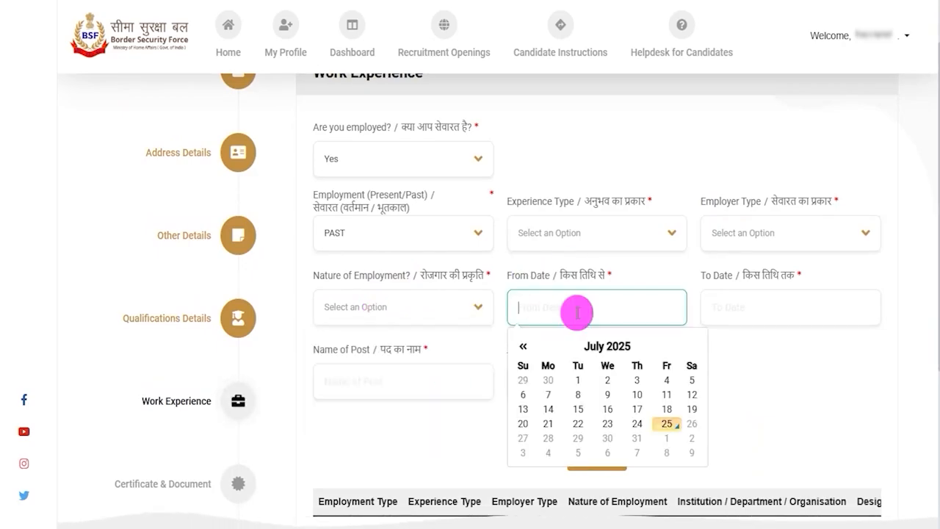
pyautogui.click(737, 301)
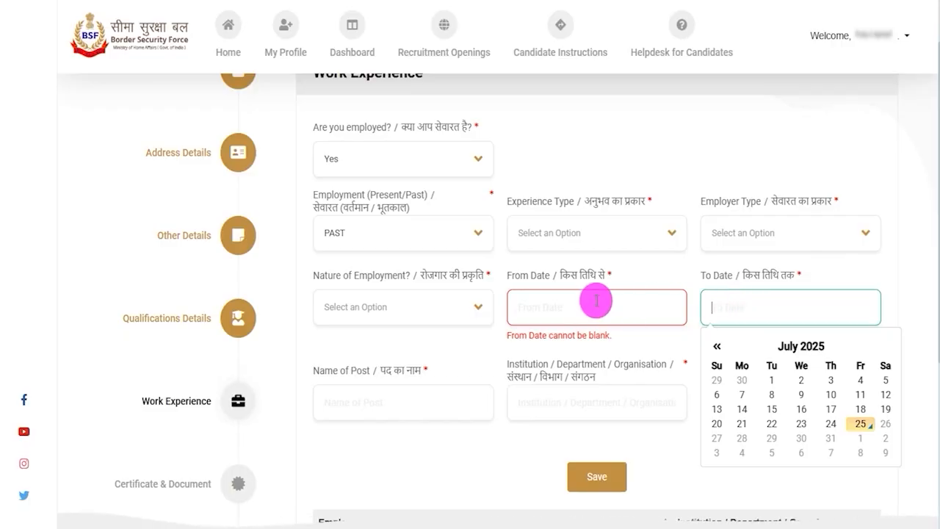
pyautogui.click(397, 445)
pyautogui.moveTo(346, 370); pyautogui.dragTo(418, 367)
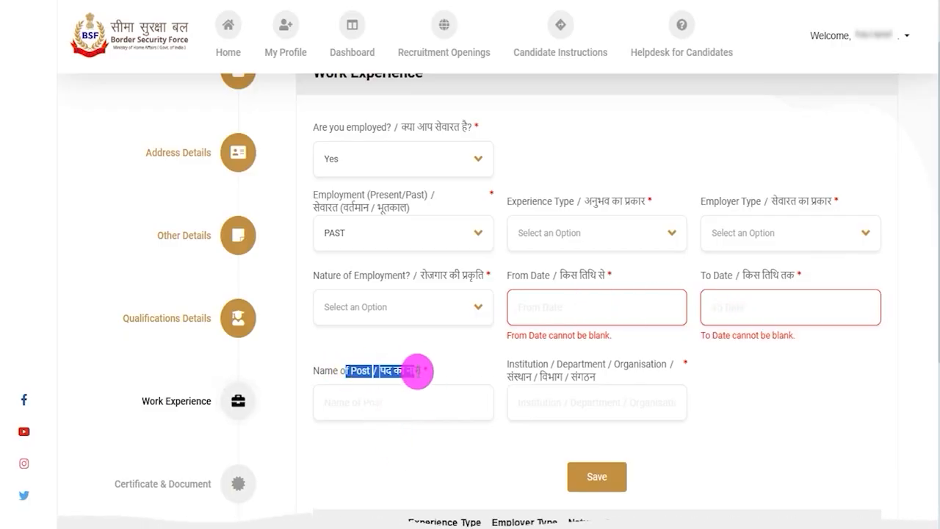
# Step: Examine the Name of Post and Institution / Department / Organisation fields and the saved-experience table without entering anything
pyautogui.click(397, 400)
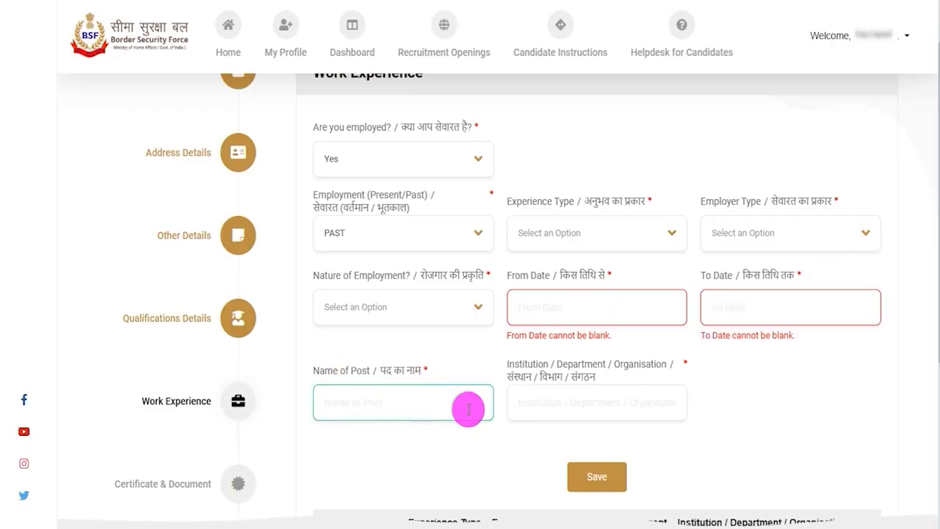
pyautogui.click(558, 406)
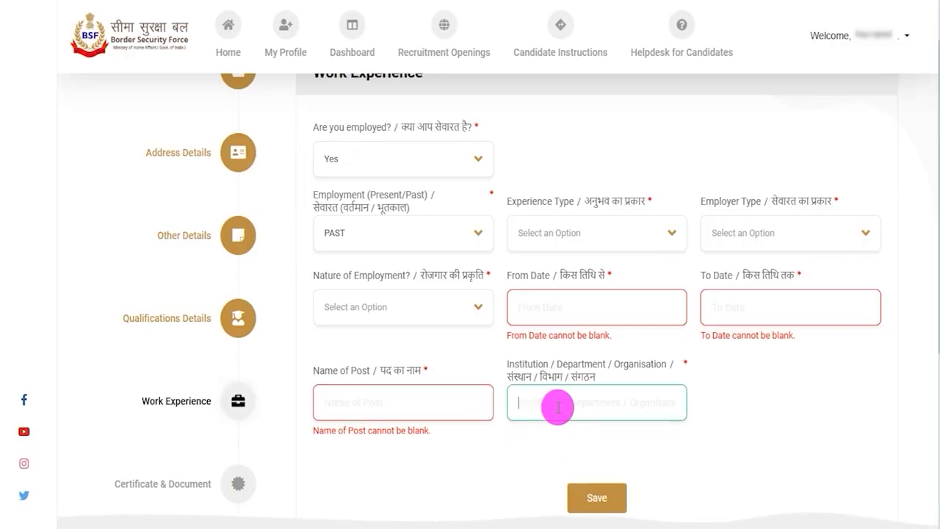
pyautogui.scroll(-2, 558, 406)
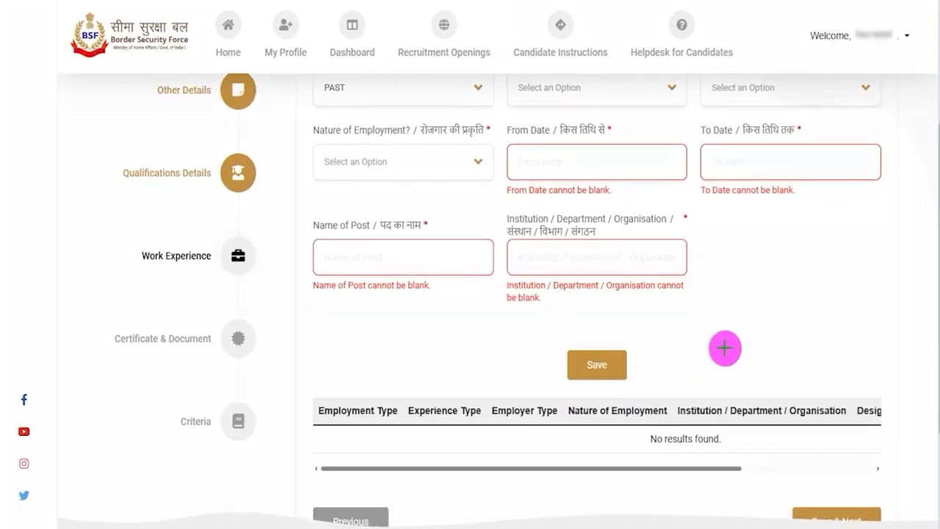
pyautogui.moveTo(823, 354)
pyautogui.mouseDown()
pyautogui.moveTo(697, 371)
pyautogui.moveTo(642, 362)
pyautogui.mouseUp()
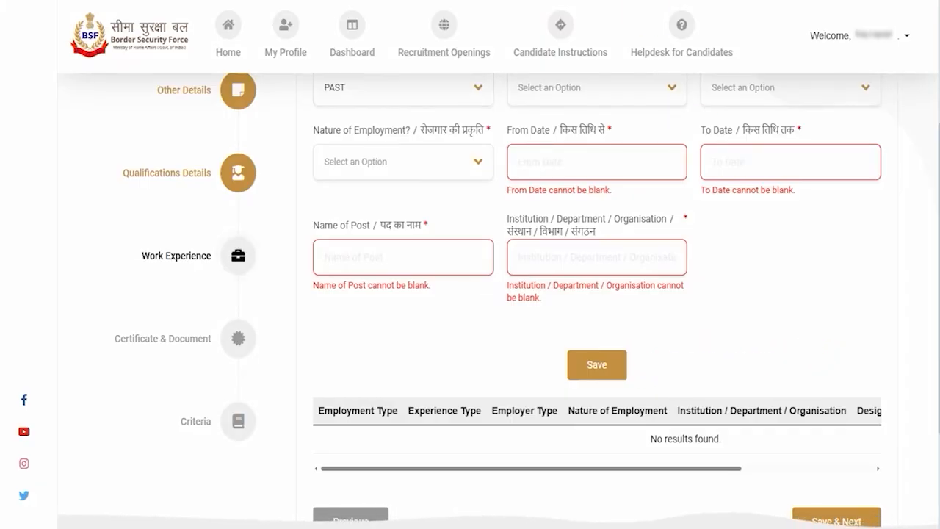
pyautogui.scroll(-1, 480, 455)
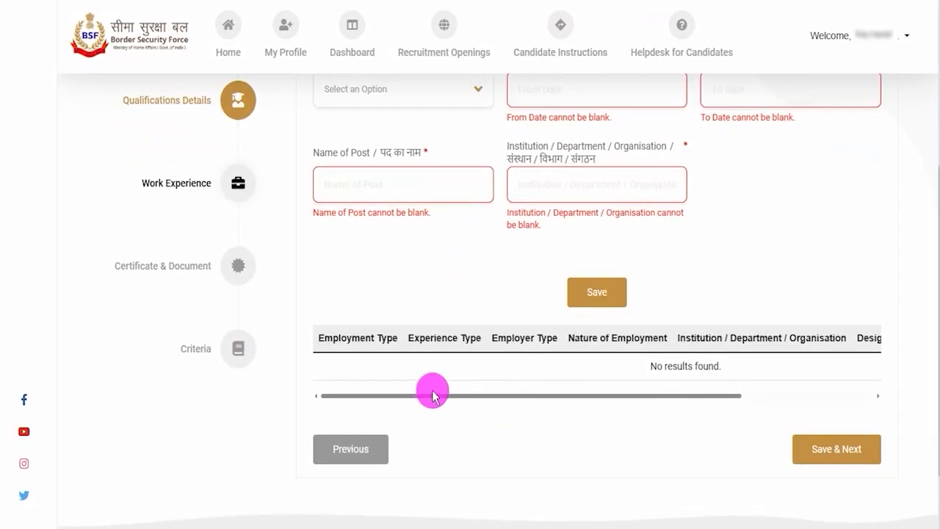
pyautogui.scroll(2, 553, 349)
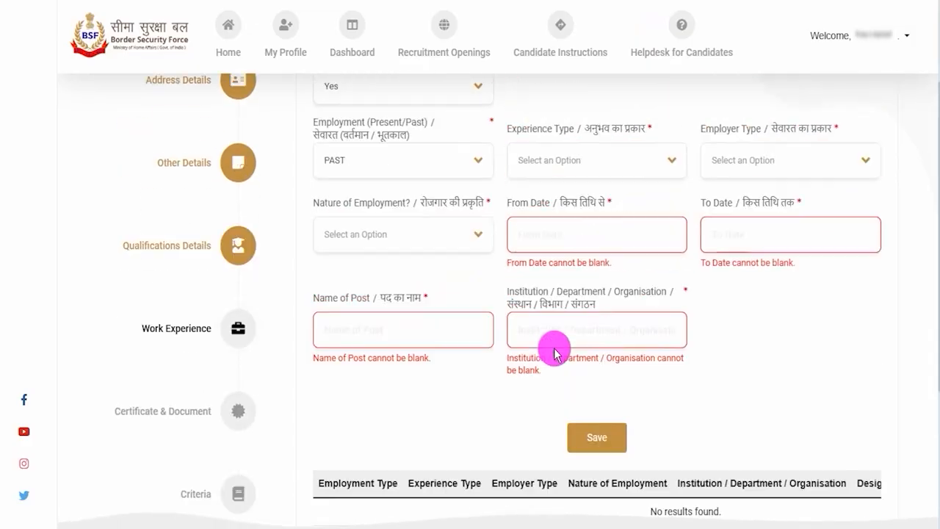
pyautogui.scroll(2, 501, 314)
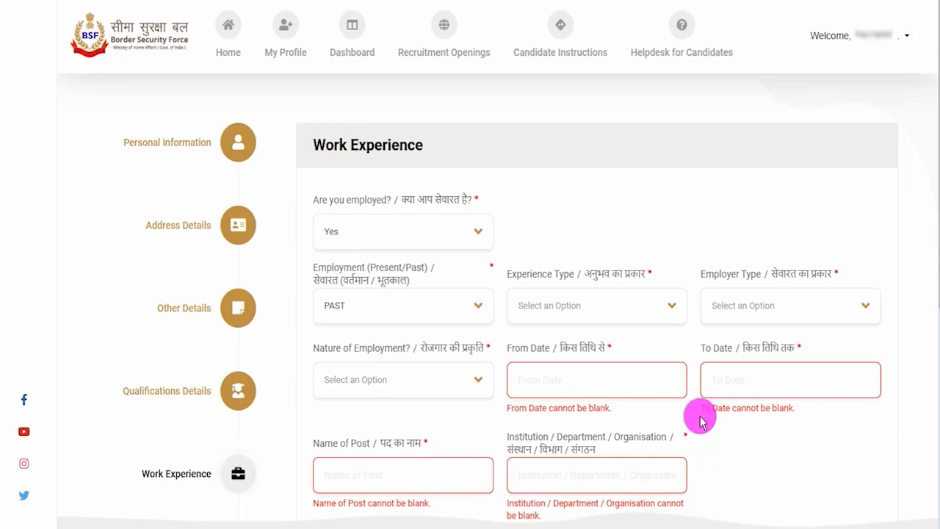
pyautogui.scroll(-2, 685, 444)
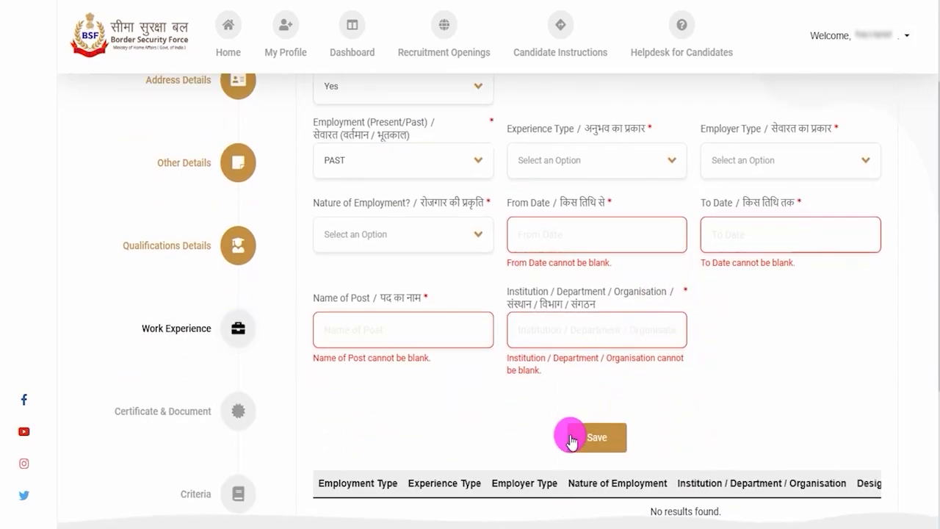
pyautogui.scroll(1, 591, 441)
pyautogui.scroll(-3, 591, 439)
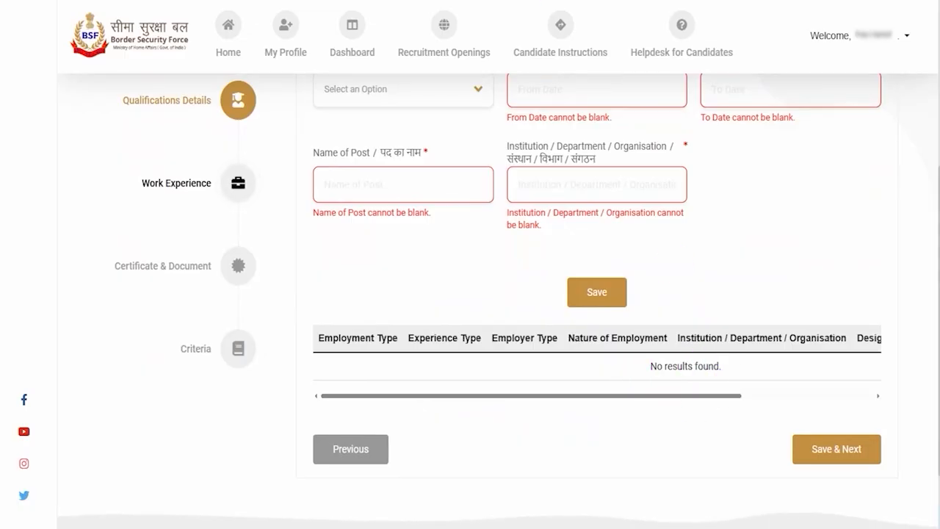
pyautogui.moveTo(594, 457); pyautogui.dragTo(766, 458)
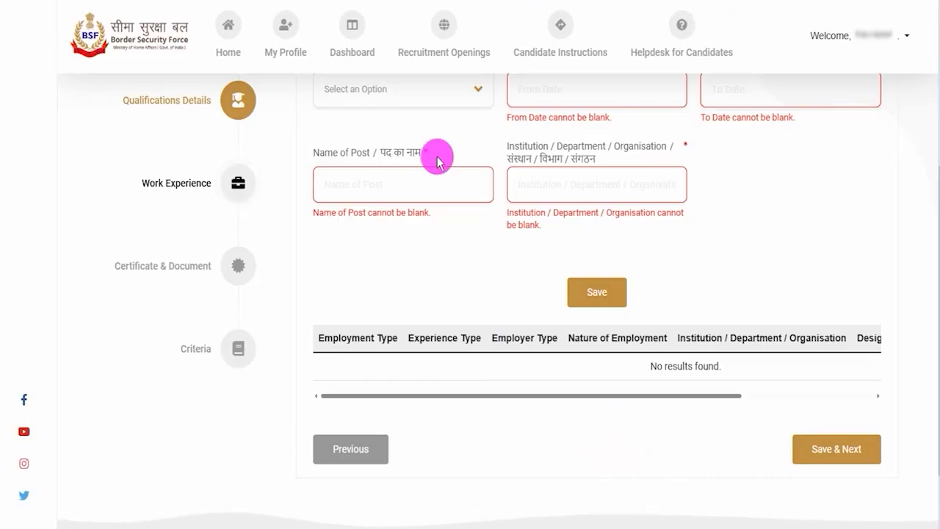
# Step: Set the answer to "Are you employed?" to No, then save the Work Experience section and continue to document upload
pyautogui.scroll(2, 510, 227)
pyautogui.scroll(2, 378, 224)
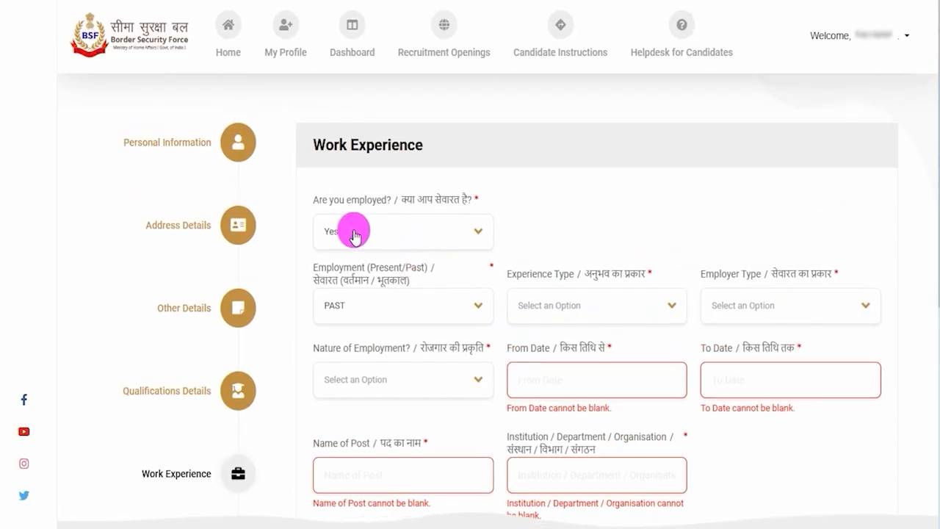
pyautogui.click(355, 234)
pyautogui.click(345, 321)
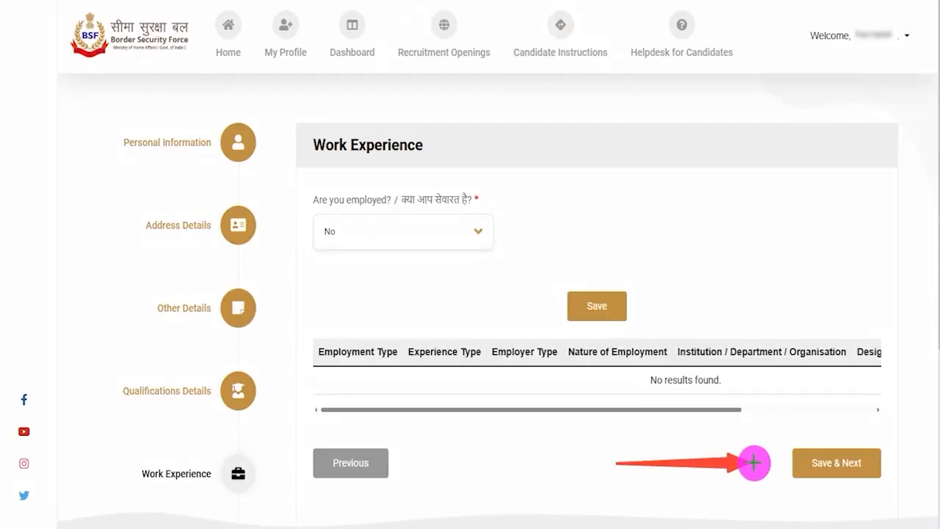
pyautogui.click(790, 466)
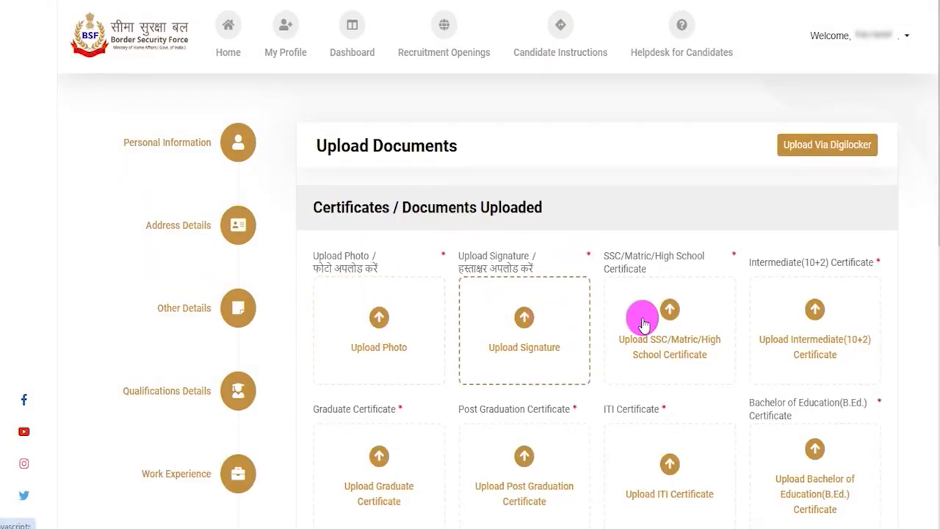
# Step: Examine the note on file size limits and accepted formats for the photo, signature and certificates
pyautogui.scroll(-1, 591, 389)
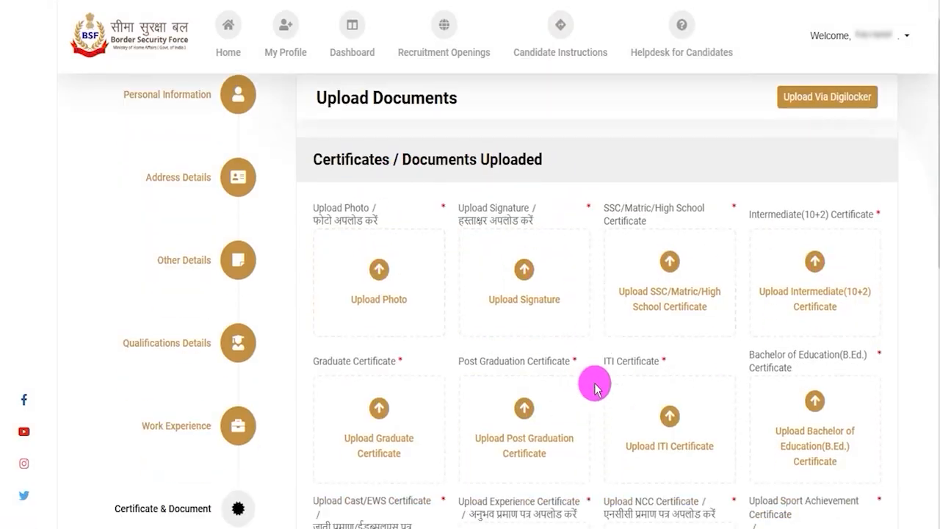
pyautogui.scroll(-5, 593, 384)
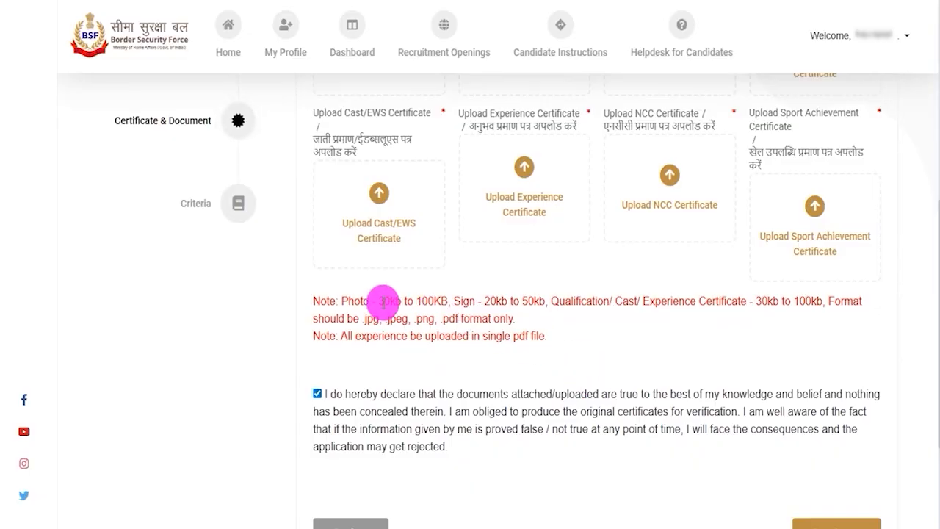
pyautogui.moveTo(380, 301); pyautogui.dragTo(418, 301)
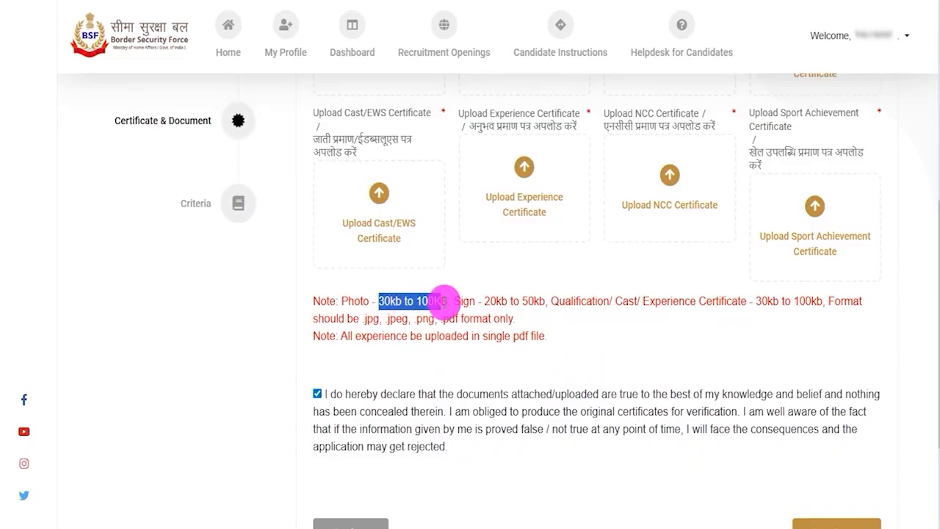
pyautogui.moveTo(454, 301); pyautogui.dragTo(517, 302)
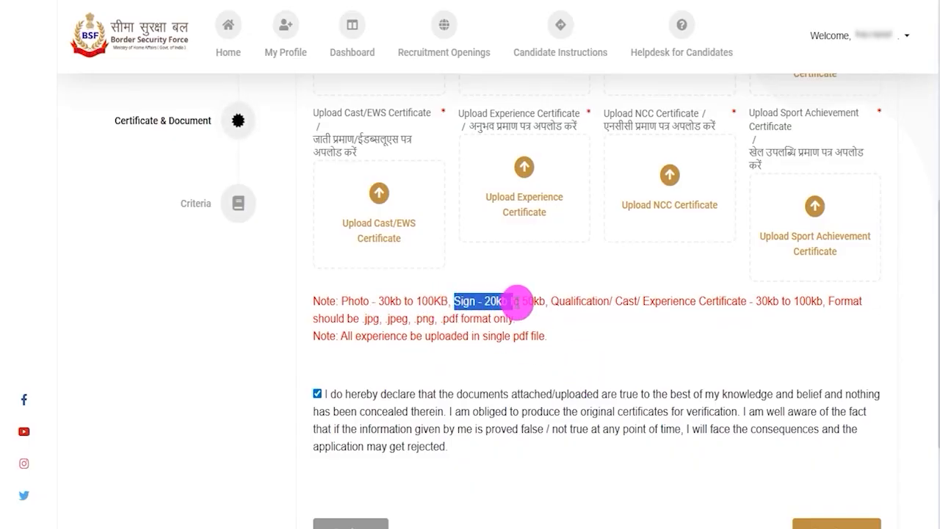
pyautogui.moveTo(560, 301); pyautogui.dragTo(723, 300)
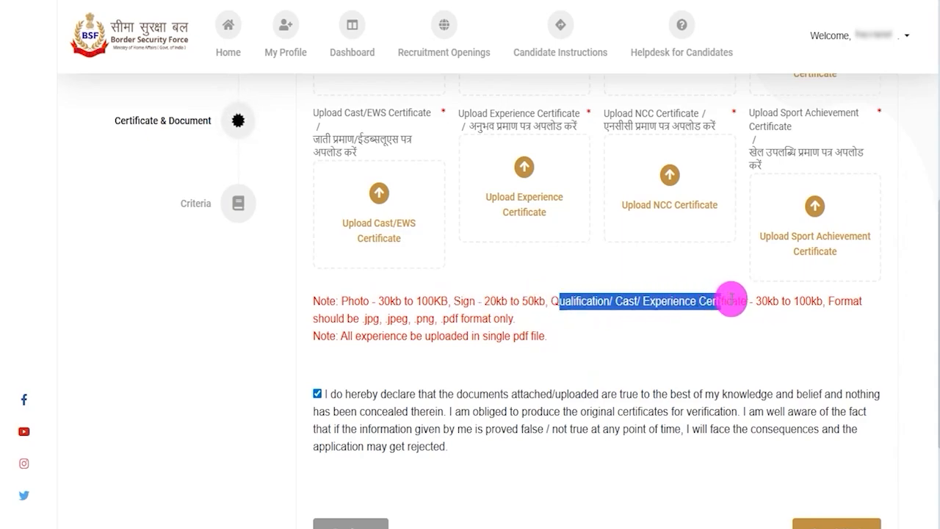
pyautogui.moveTo(756, 301); pyautogui.dragTo(787, 301)
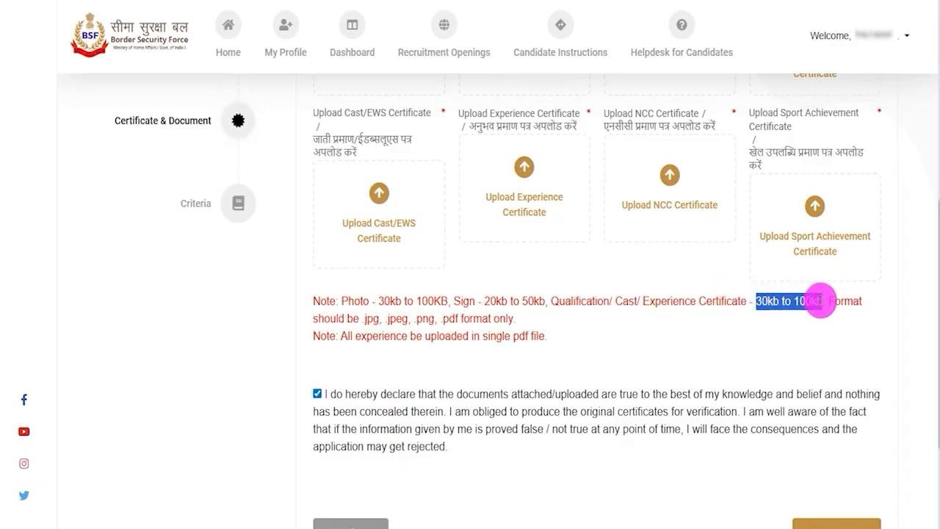
pyautogui.moveTo(367, 319); pyautogui.dragTo(495, 316)
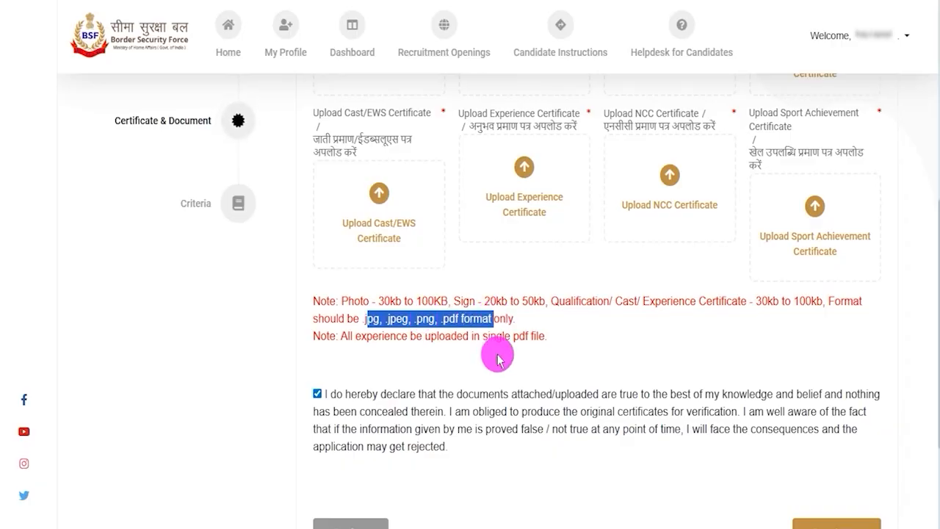
# Step: Examine the certificate upload slots, and open and close the photo upload dialog without adding a file
pyautogui.scroll(5, 498, 360)
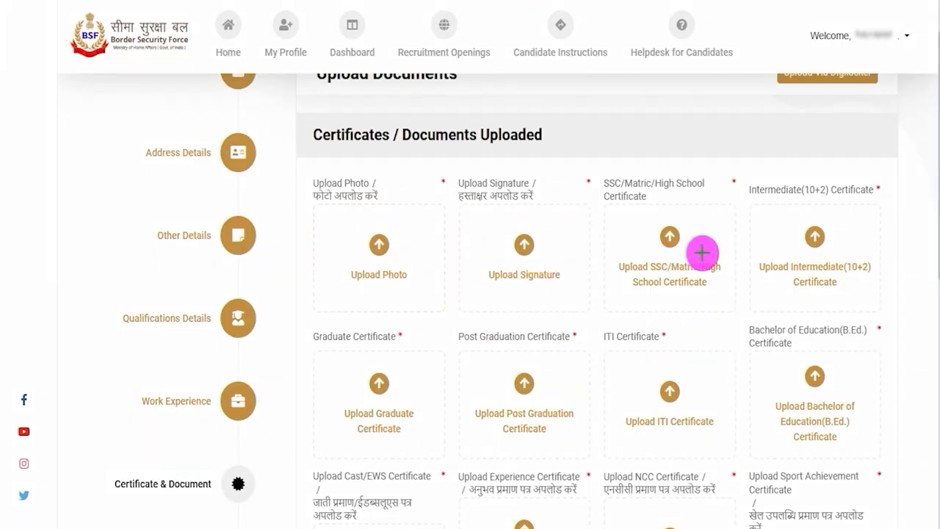
pyautogui.moveTo(694, 241); pyautogui.dragTo(732, 207)
pyautogui.moveTo(841, 236); pyautogui.dragTo(859, 221)
pyautogui.moveTo(413, 385); pyautogui.dragTo(433, 365)
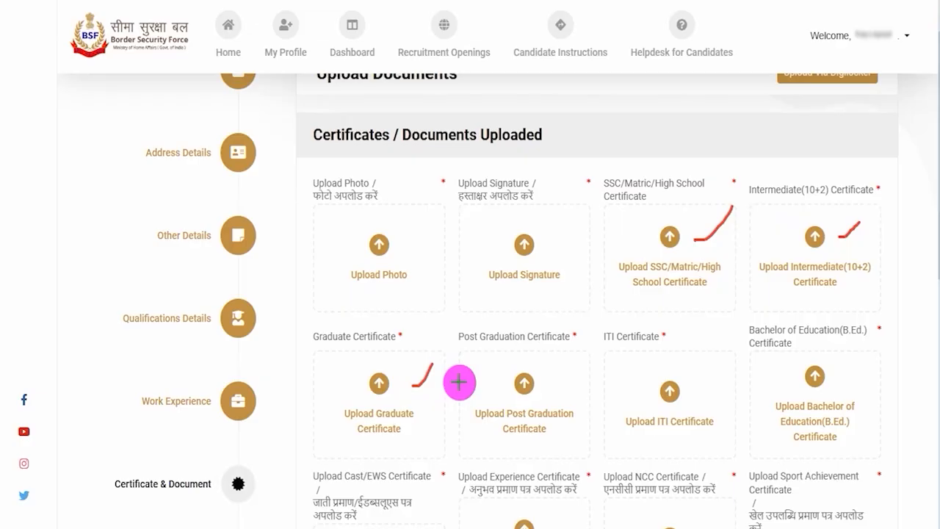
pyautogui.moveTo(548, 393); pyautogui.dragTo(578, 371)
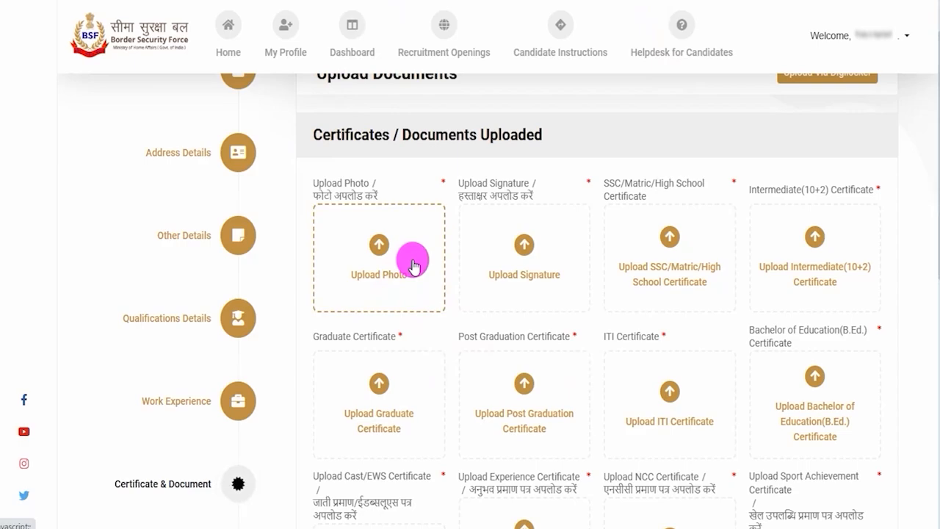
pyautogui.click(371, 268)
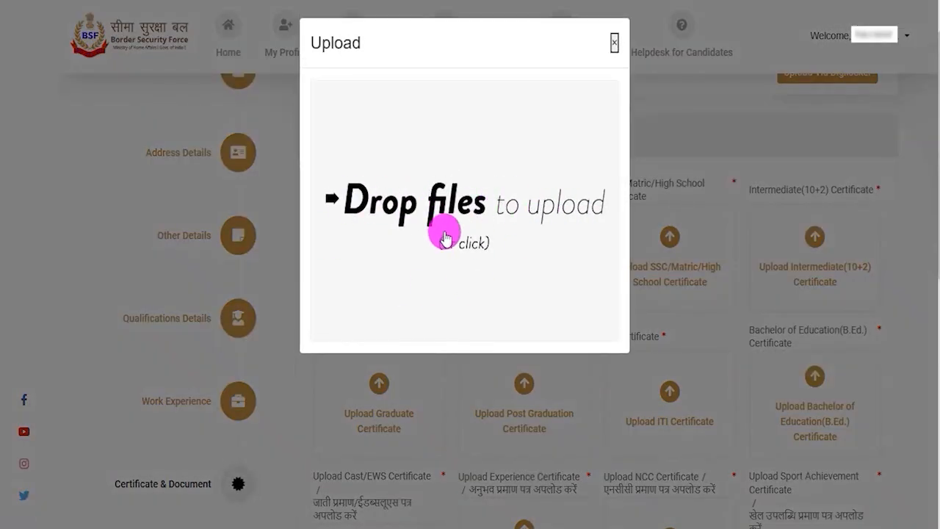
pyautogui.click(614, 44)
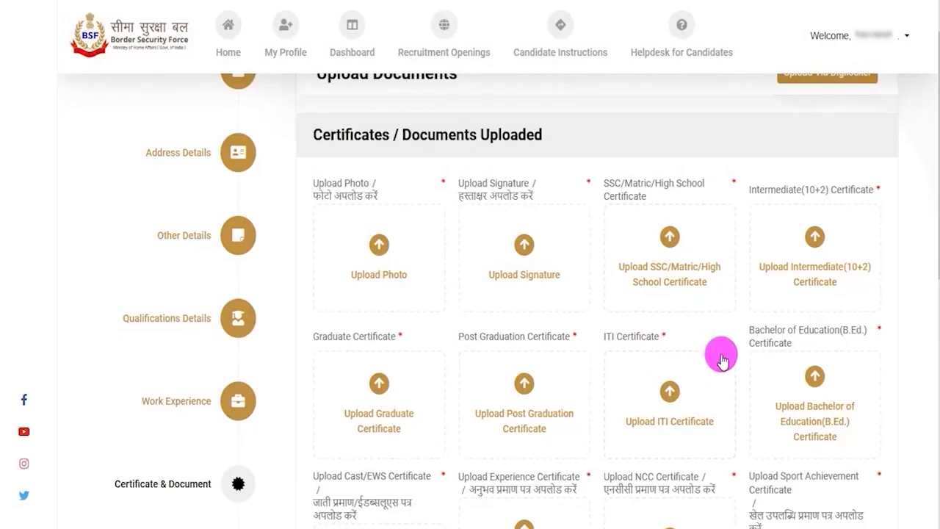
# Step: Untick the declaration that the uploaded documents are true, below the upload notes
pyautogui.scroll(-4, 732, 345)
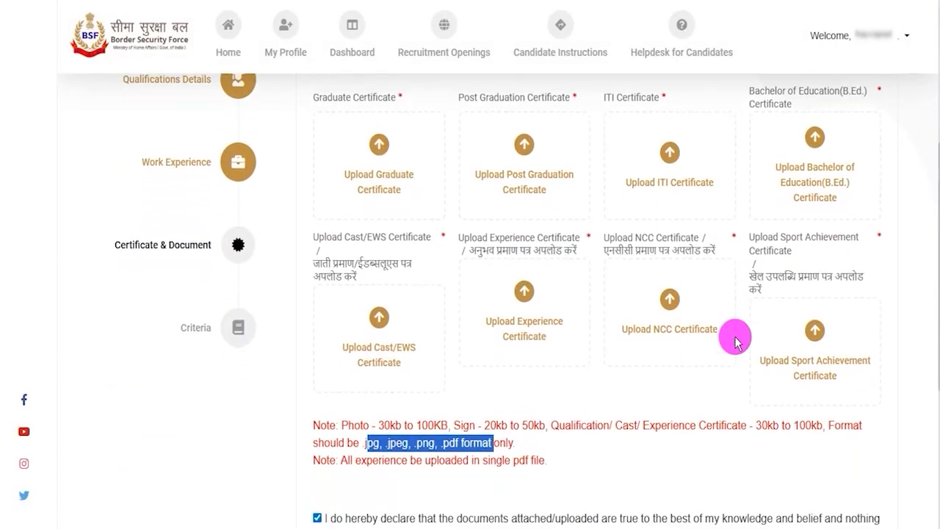
pyautogui.click(317, 466)
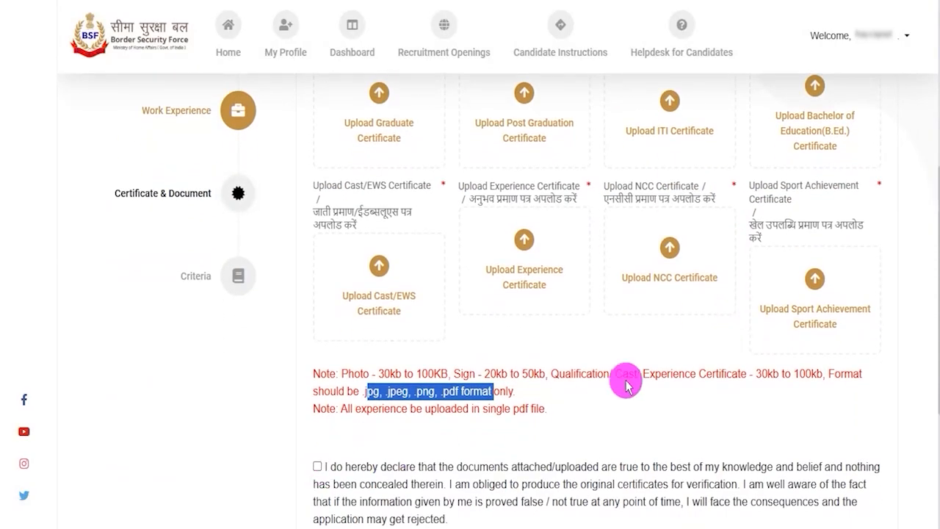
pyautogui.scroll(5, 664, 315)
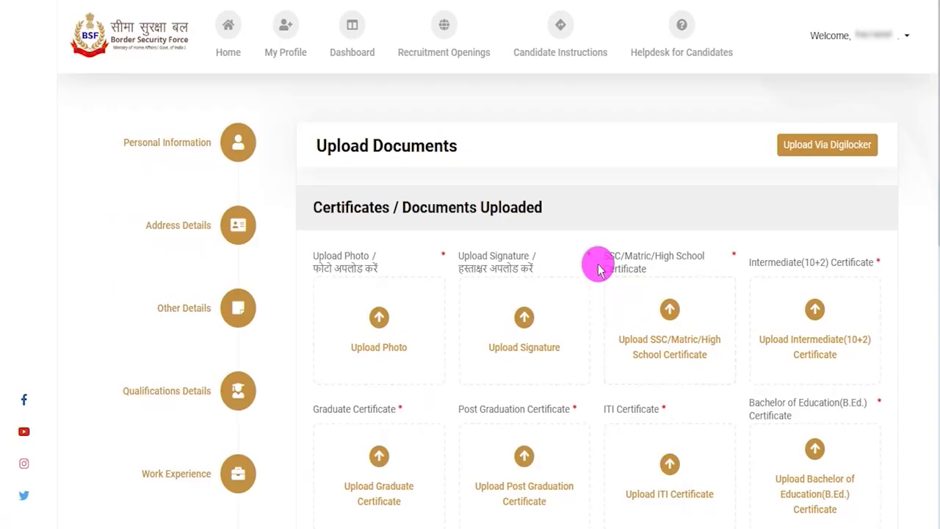
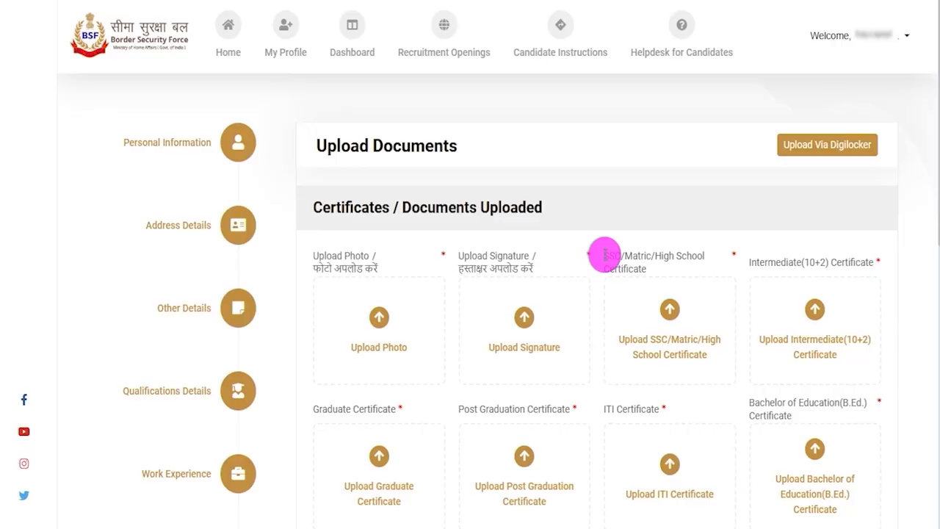
# Step: Tick the declaration that the uploaded documents are true and save the document section to continue to Criteria
pyautogui.scroll(-5, 599, 281)
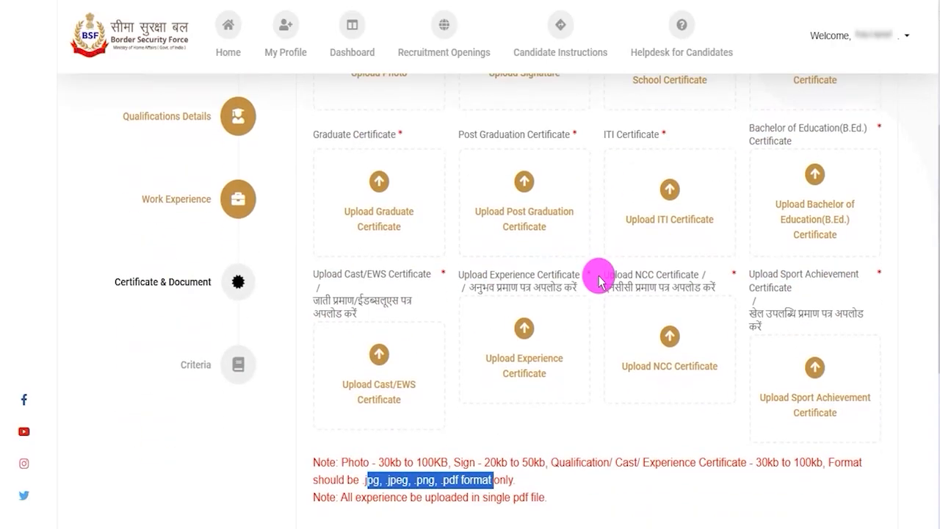
pyautogui.click(489, 382)
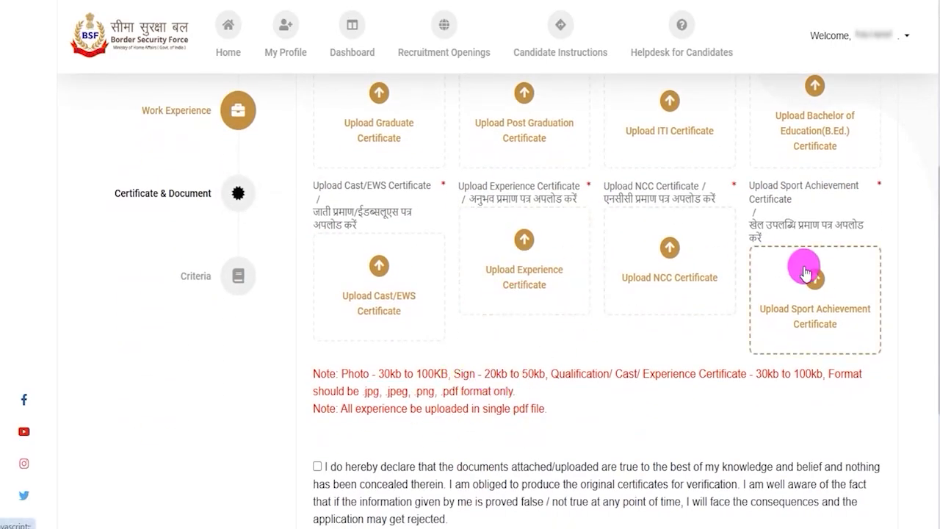
pyautogui.scroll(-2, 411, 373)
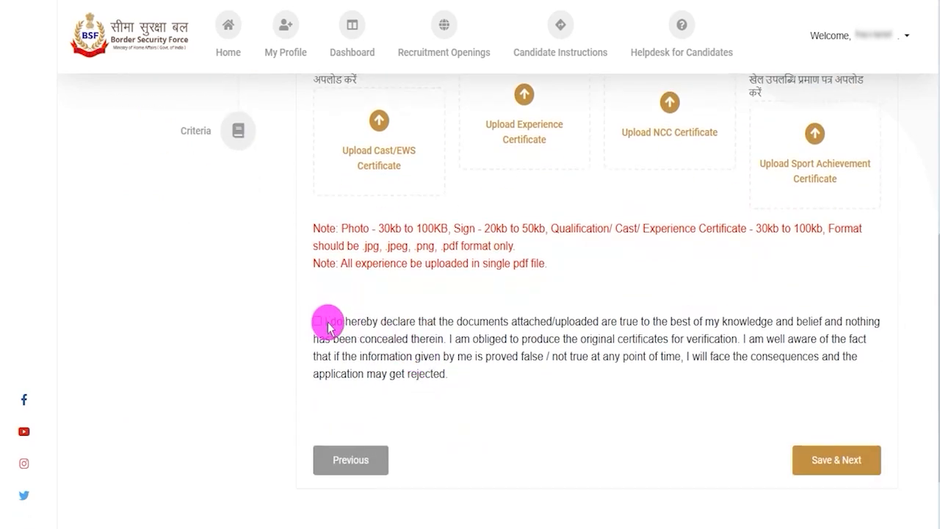
pyautogui.click(318, 322)
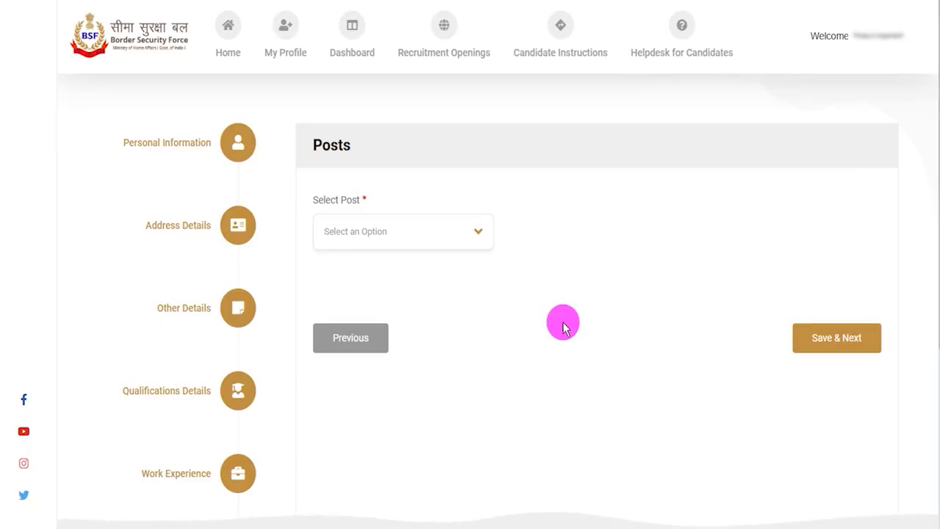
# Step: Select the post Head Constable (Both RO/RM) and set Preference 1 to Head Constable (Radio Mechanic)
pyautogui.click(461, 235)
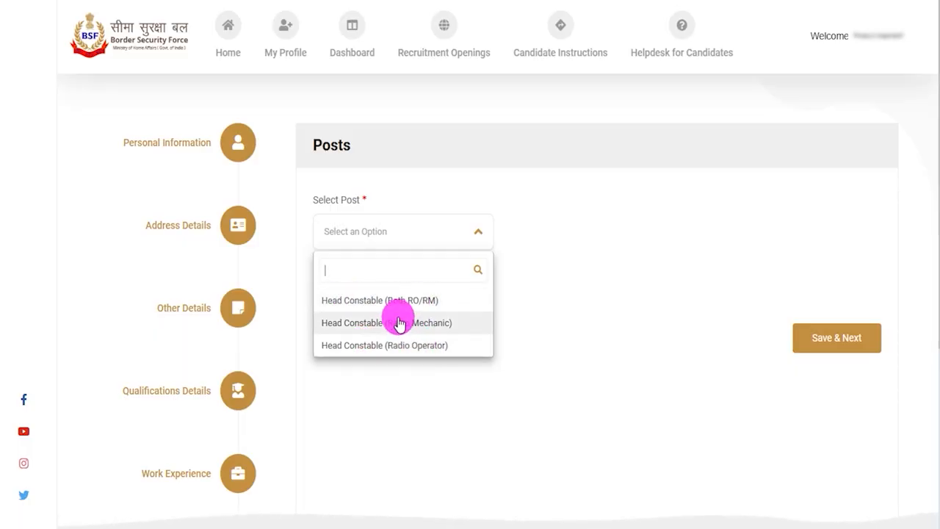
pyautogui.click(416, 301)
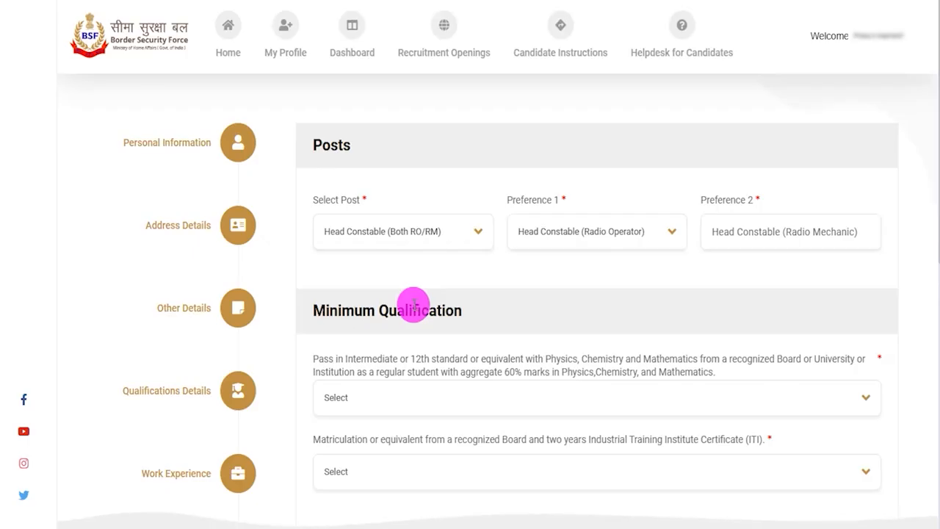
pyautogui.click(596, 243)
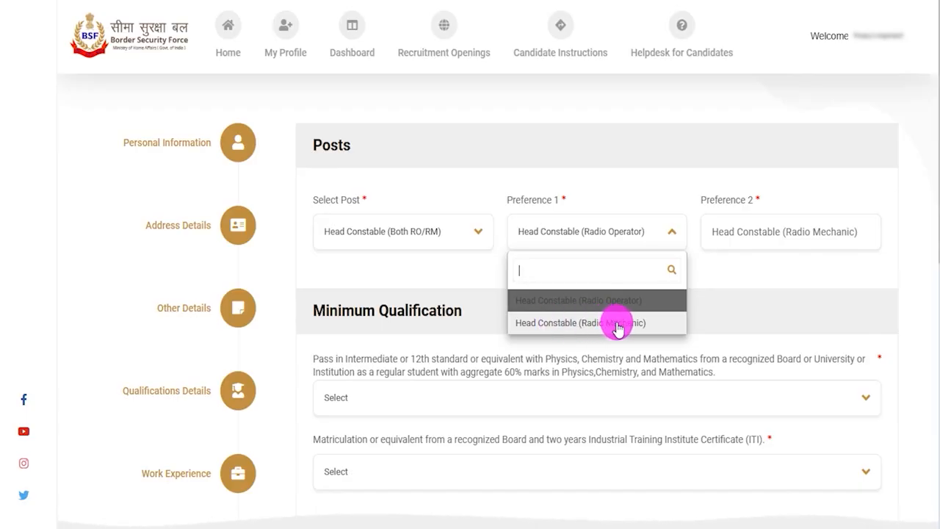
pyautogui.click(617, 328)
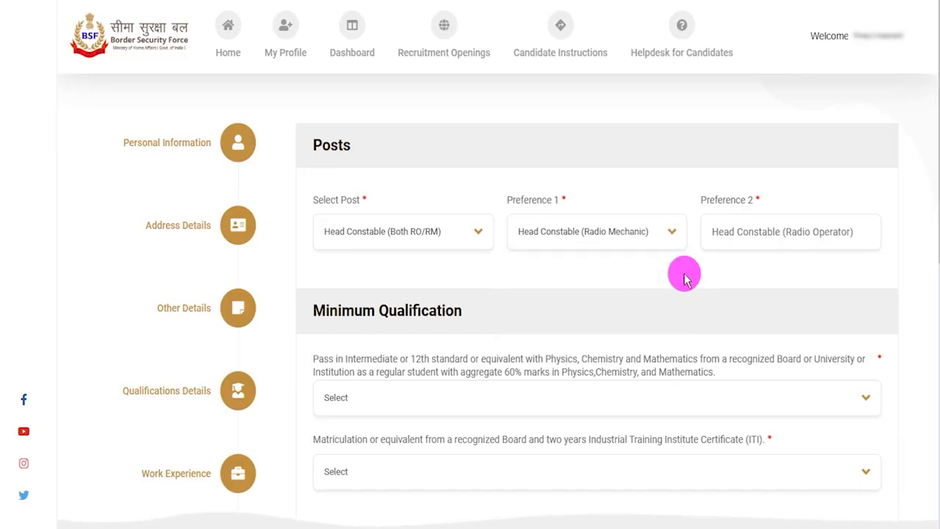
pyautogui.click(780, 234)
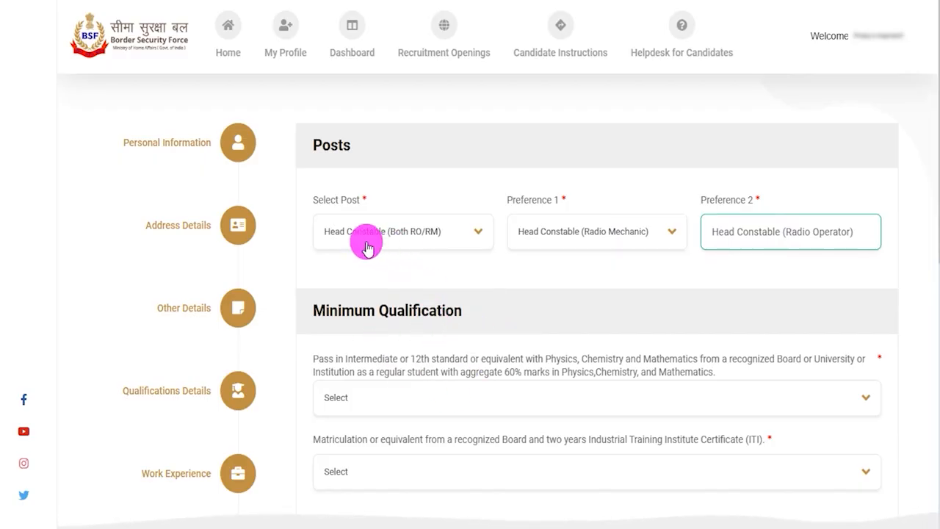
# Step: Answer Yes to the minimum qualification of Intermediate or 12th standard with 60% aggregate in Physics, Chemistry and Mathematics
pyautogui.moveTo(330, 312); pyautogui.dragTo(413, 314)
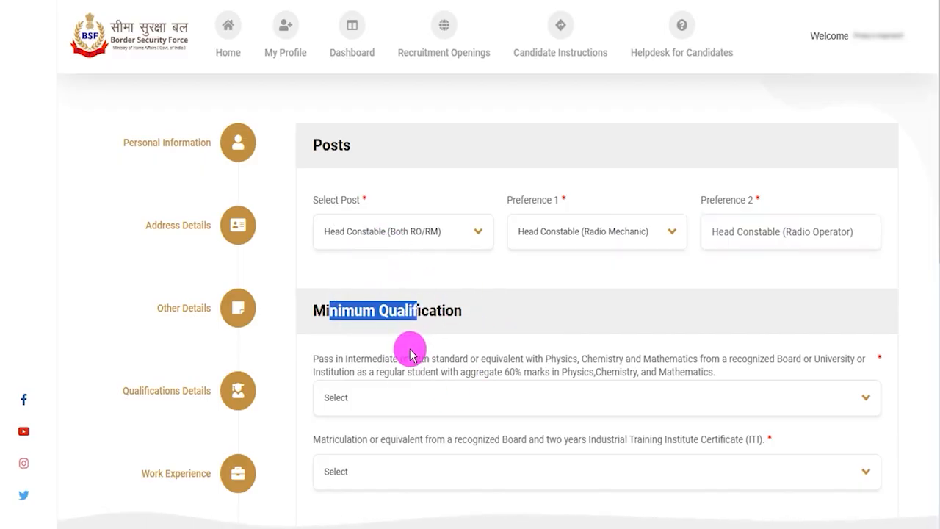
pyautogui.moveTo(323, 358); pyautogui.dragTo(580, 367)
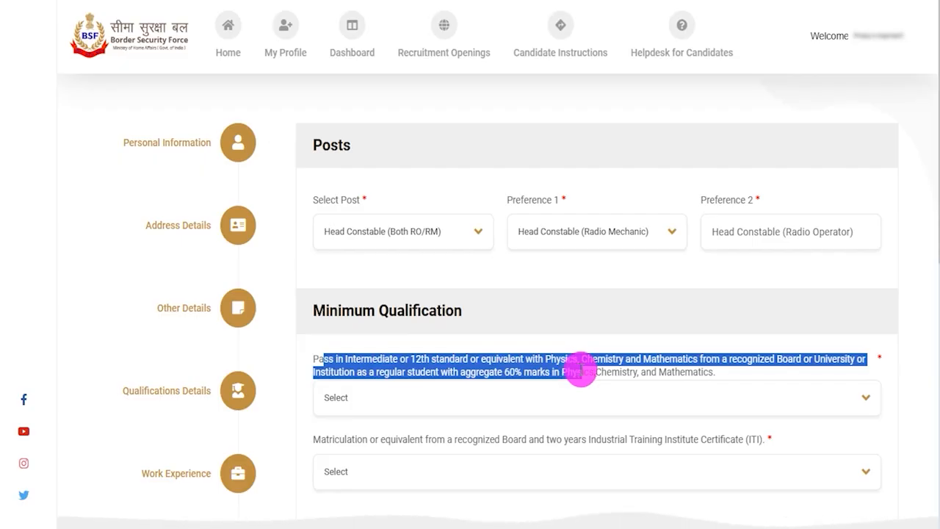
pyautogui.scroll(-1, 580, 367)
pyautogui.scroll(-1, 581, 370)
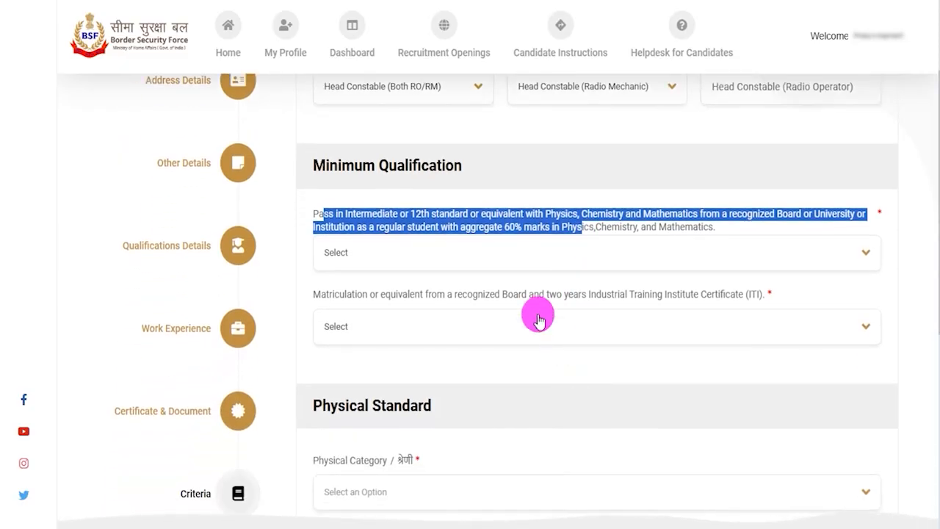
pyautogui.click(455, 217)
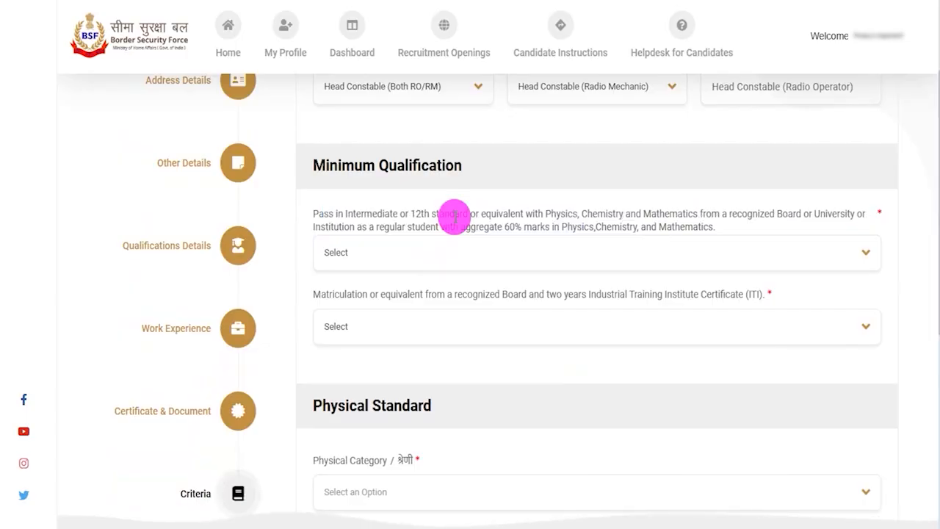
pyautogui.moveTo(551, 214); pyautogui.dragTo(687, 213)
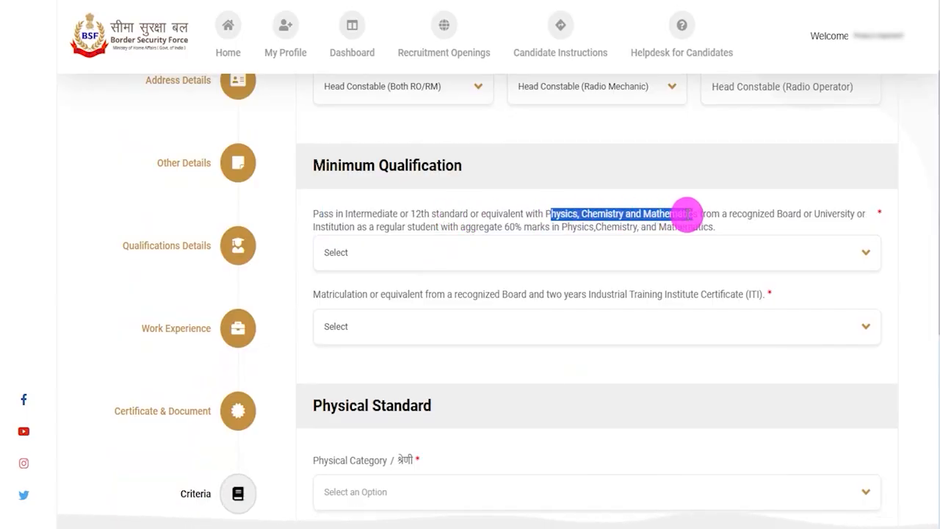
pyautogui.click(511, 226)
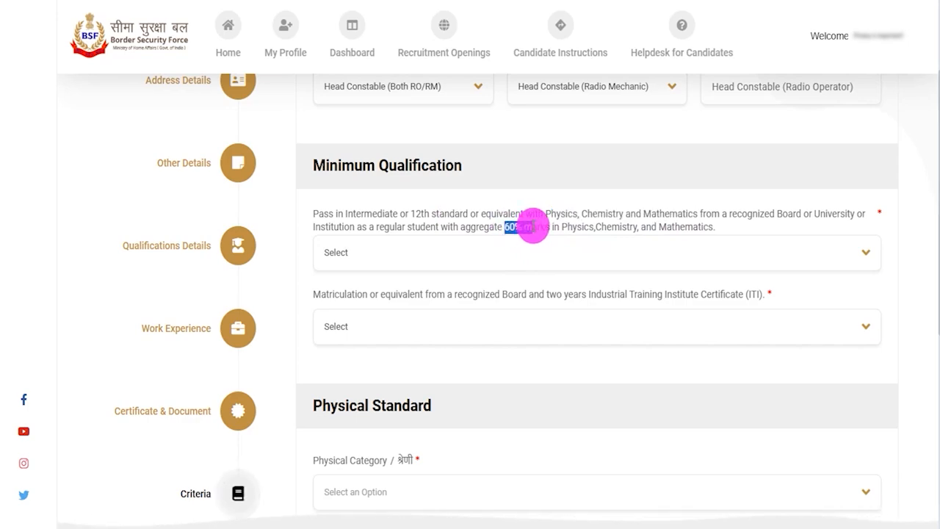
pyautogui.moveTo(346, 214); pyautogui.dragTo(521, 213)
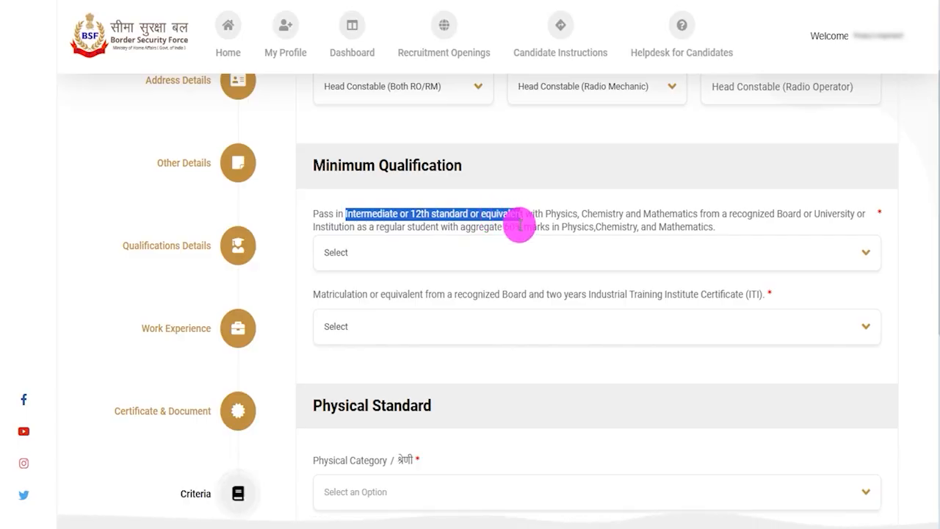
pyautogui.click(484, 253)
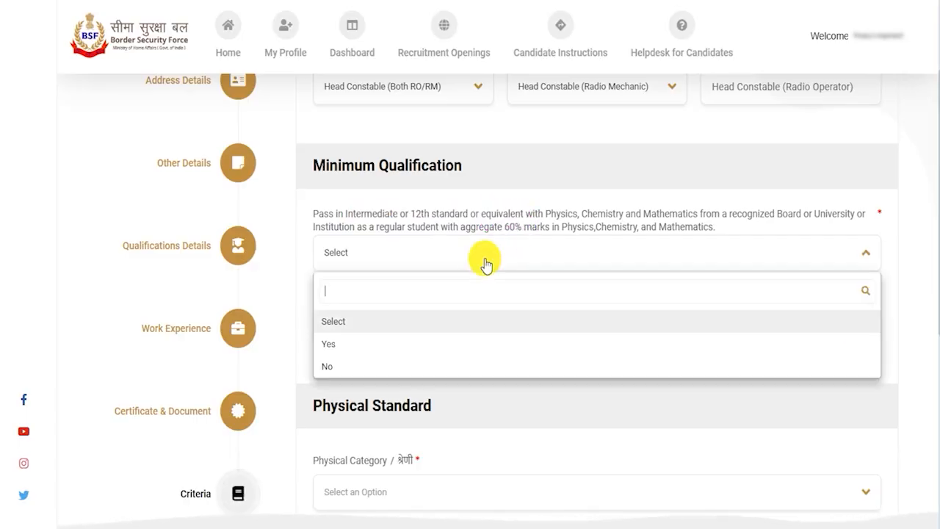
pyautogui.click(341, 344)
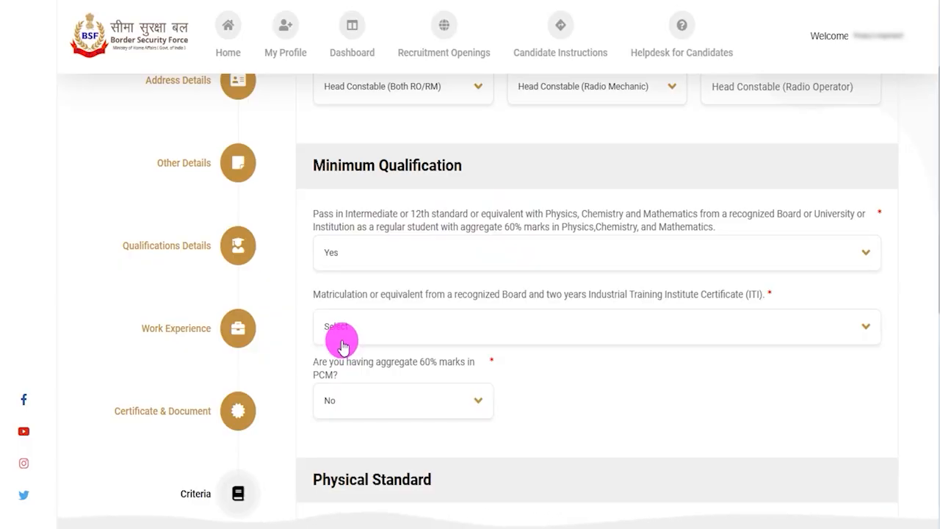
# Step: Switch to the recruitment information page and examine which ITI trades are accepted with a 10th pass under Educational Qualification
pyautogui.moveTo(368, 294); pyautogui.dragTo(478, 292)
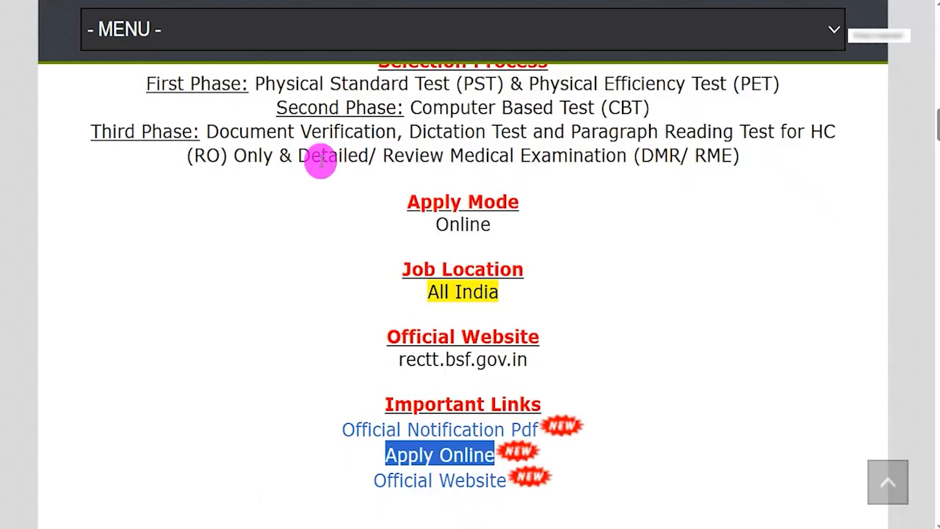
pyautogui.scroll(1, 435, 358)
pyautogui.scroll(2, 435, 358)
pyautogui.scroll(4, 434, 365)
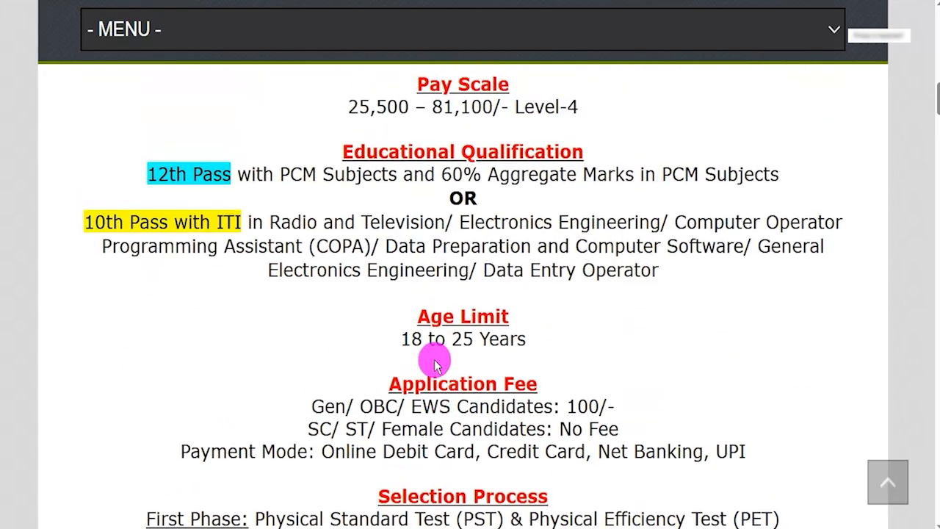
pyautogui.moveTo(279, 222); pyautogui.dragTo(619, 222)
pyautogui.moveTo(697, 222); pyautogui.dragTo(397, 246)
pyautogui.moveTo(398, 246); pyautogui.dragTo(725, 247)
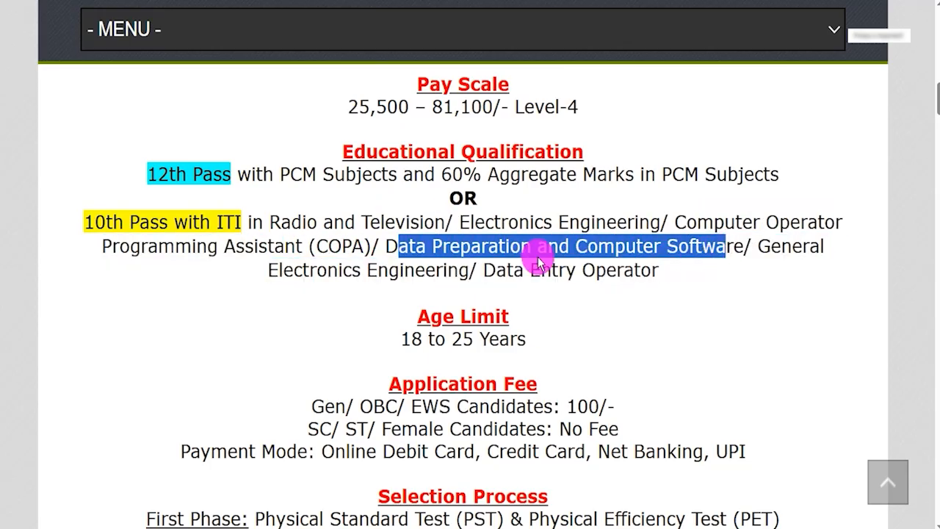
pyautogui.moveTo(294, 269); pyautogui.dragTo(661, 269)
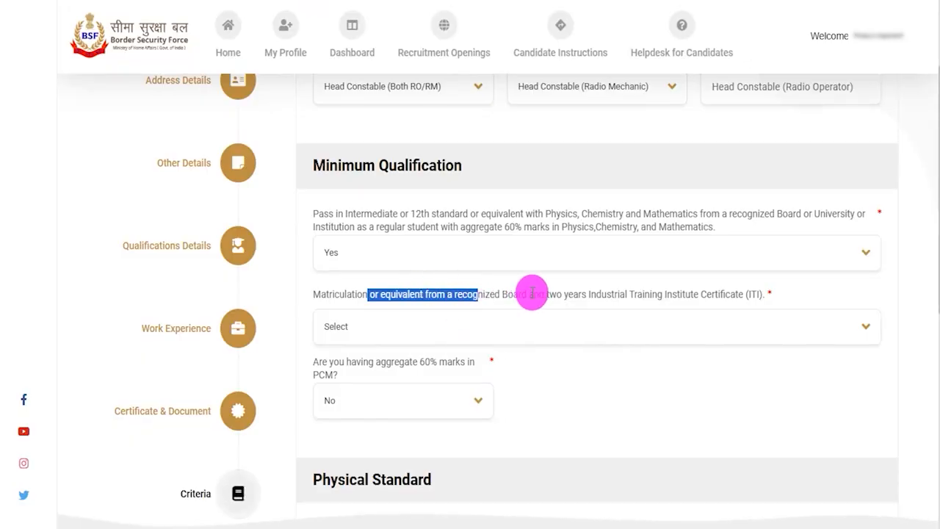
# Step: Back in the application form, answer No to matriculation with two-year ITI and Yes to having aggregate 60% marks in PCM
pyautogui.click(406, 333)
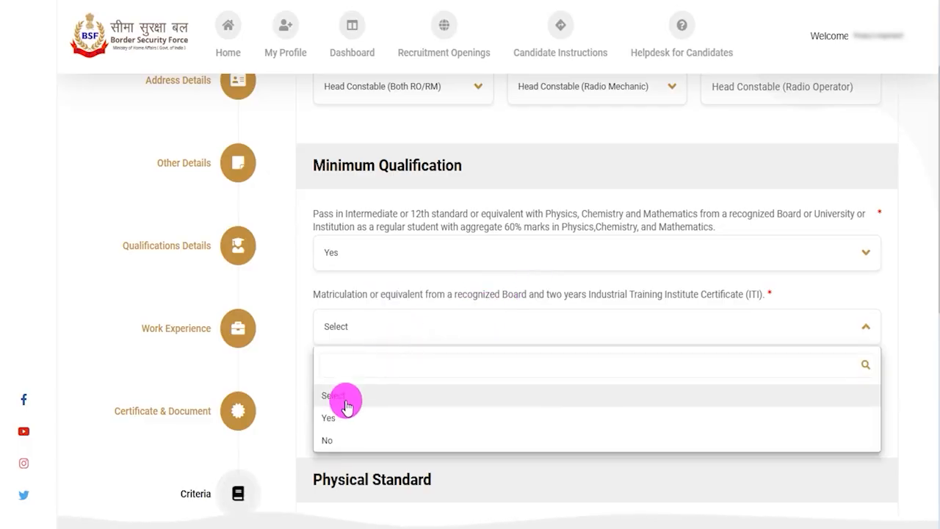
pyautogui.click(332, 440)
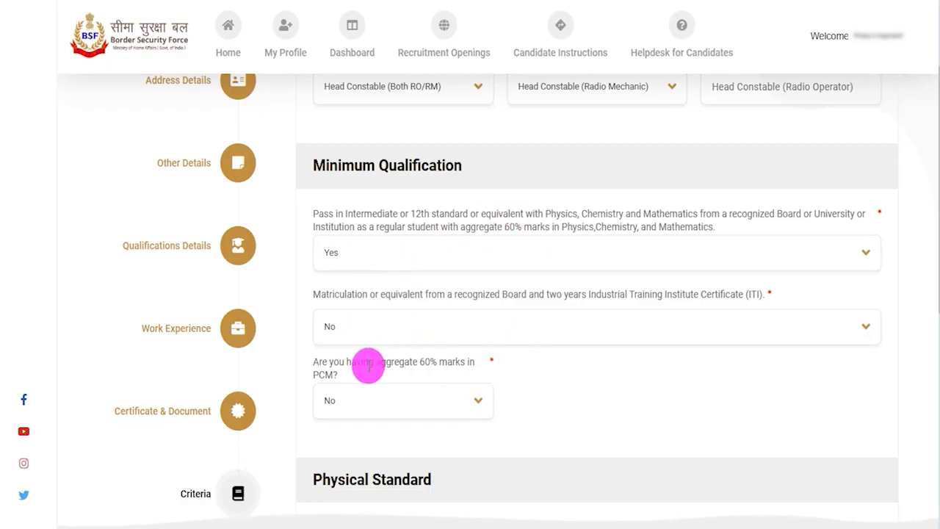
pyautogui.click(368, 407)
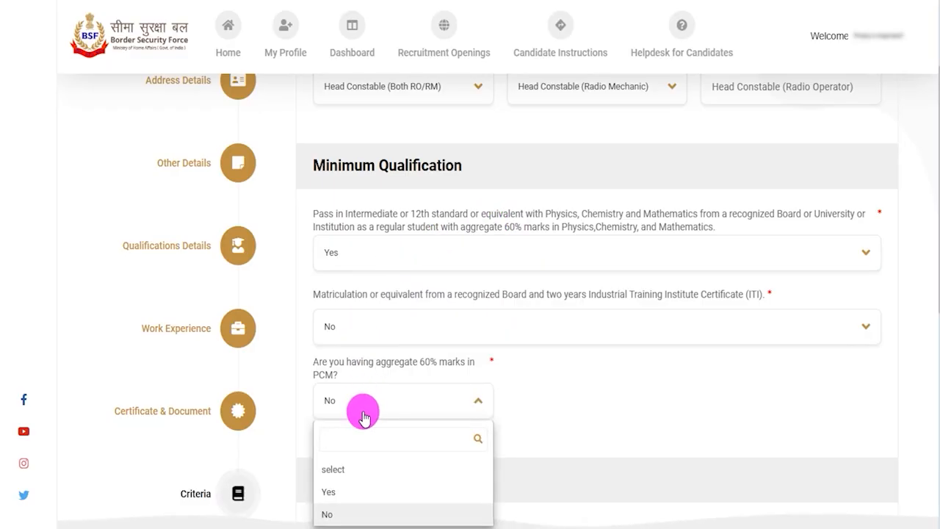
pyautogui.click(337, 490)
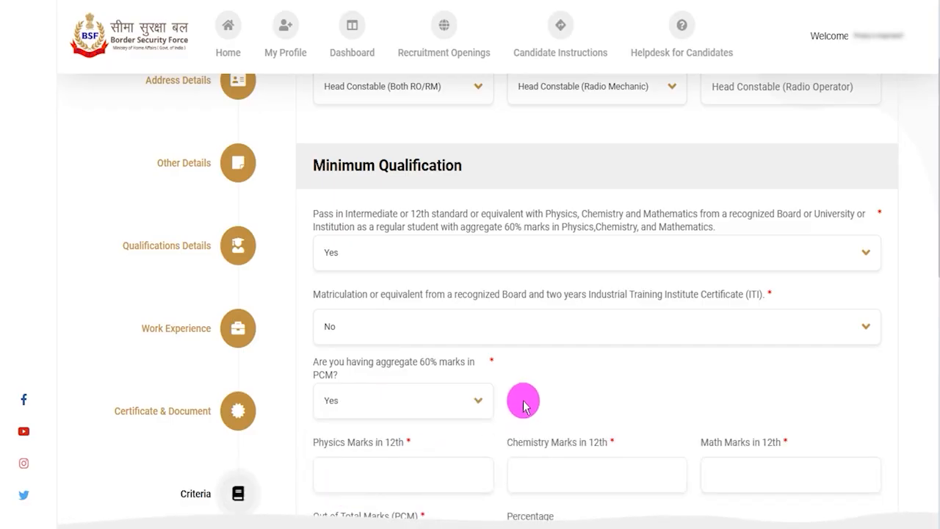
# Step: Enter the 12th marks as 70.00 in Physics, 80.00 in Chemistry and 75.00 in Math
pyautogui.scroll(-2, 516, 387)
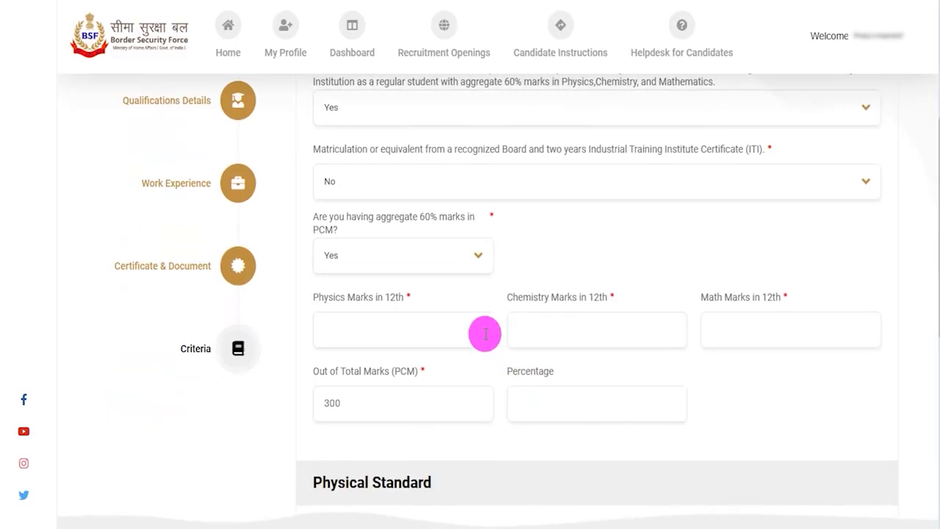
pyautogui.moveTo(324, 301); pyautogui.dragTo(386, 315)
pyautogui.click(386, 330)
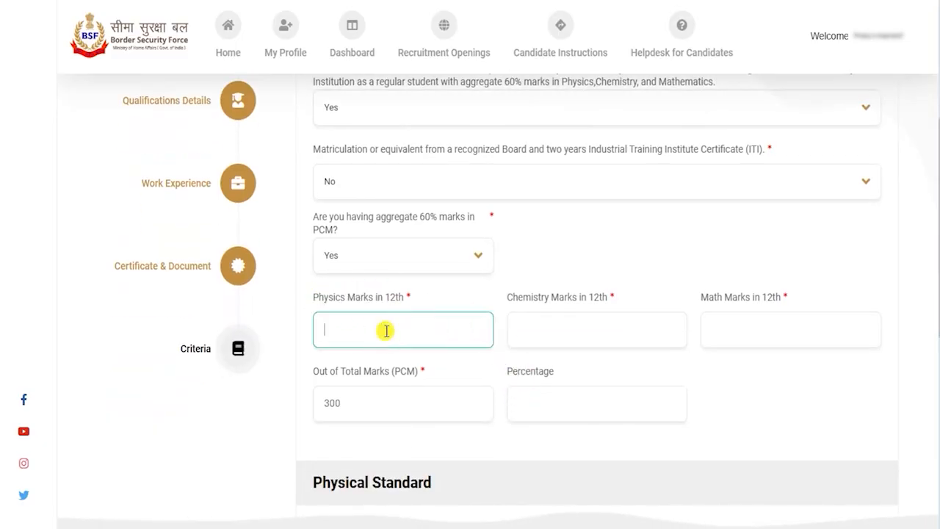
pyautogui.write('70.00')
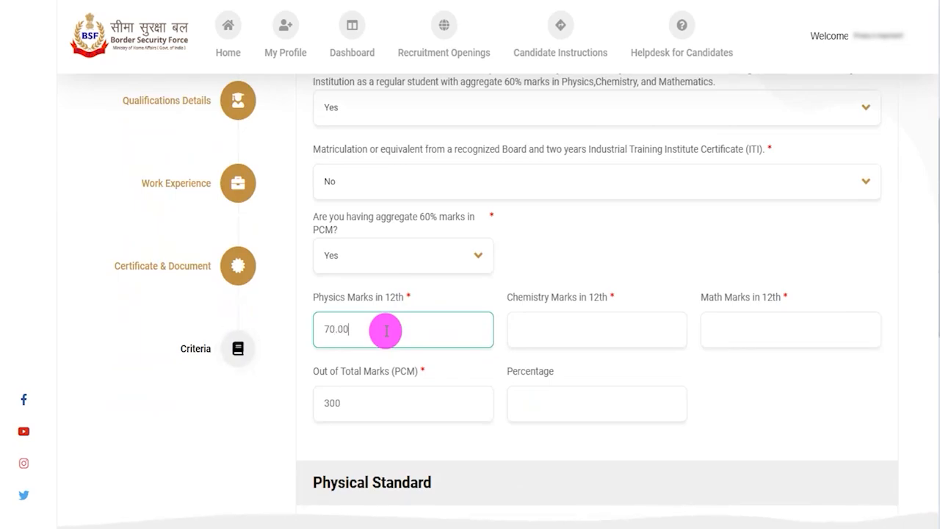
pyautogui.click(596, 330)
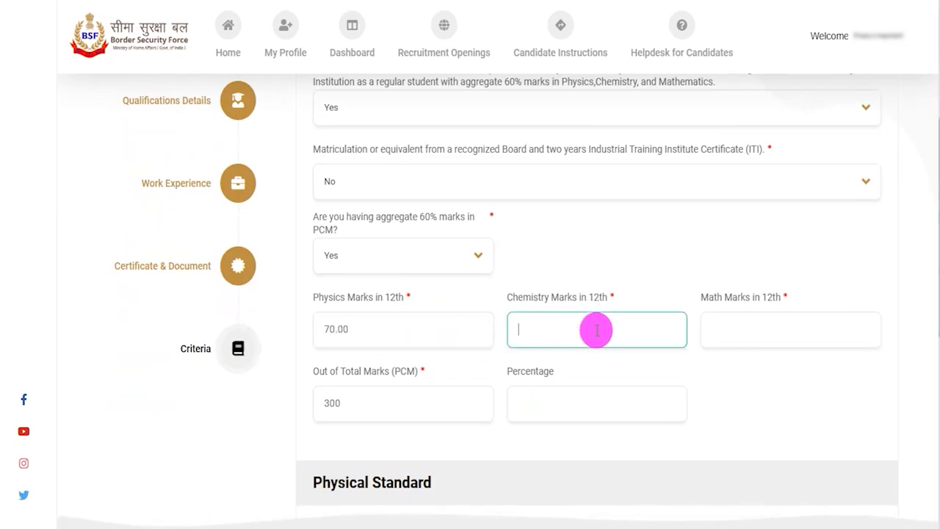
pyautogui.write('80.00')
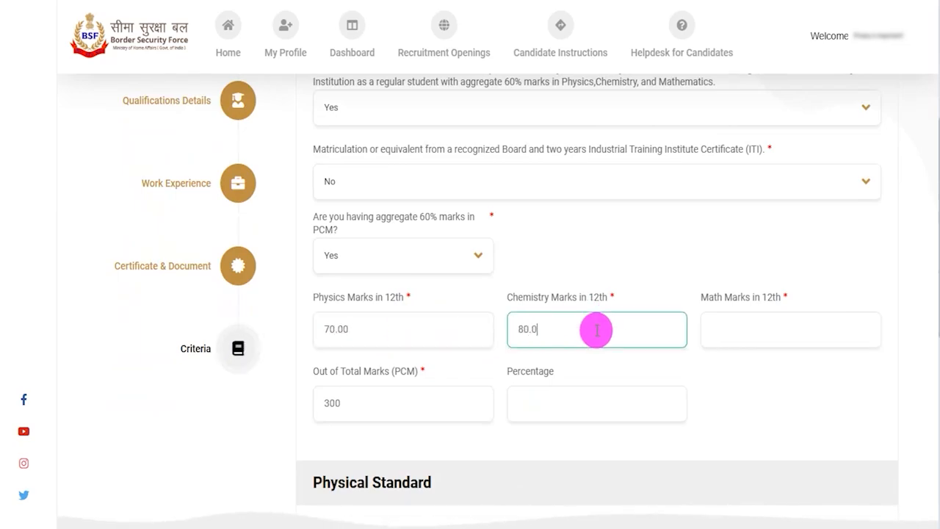
pyautogui.click(753, 322)
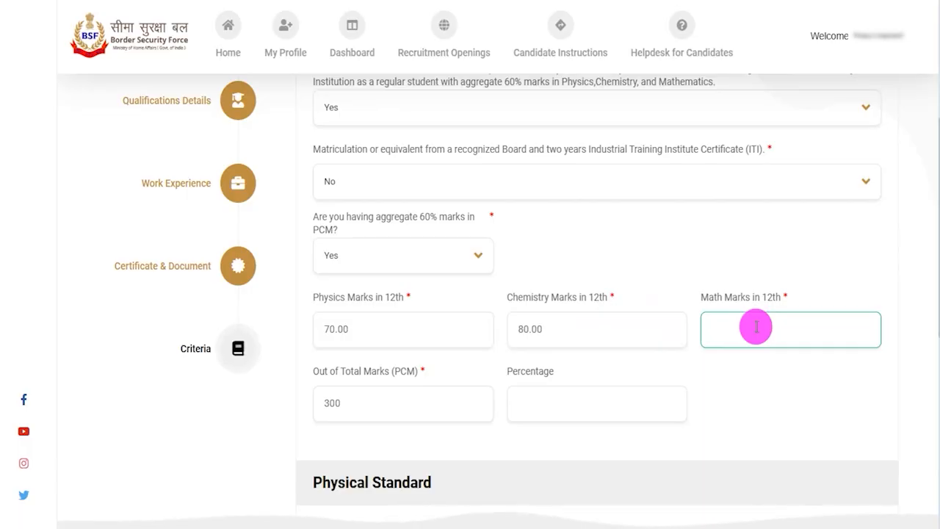
pyautogui.write('75.0')
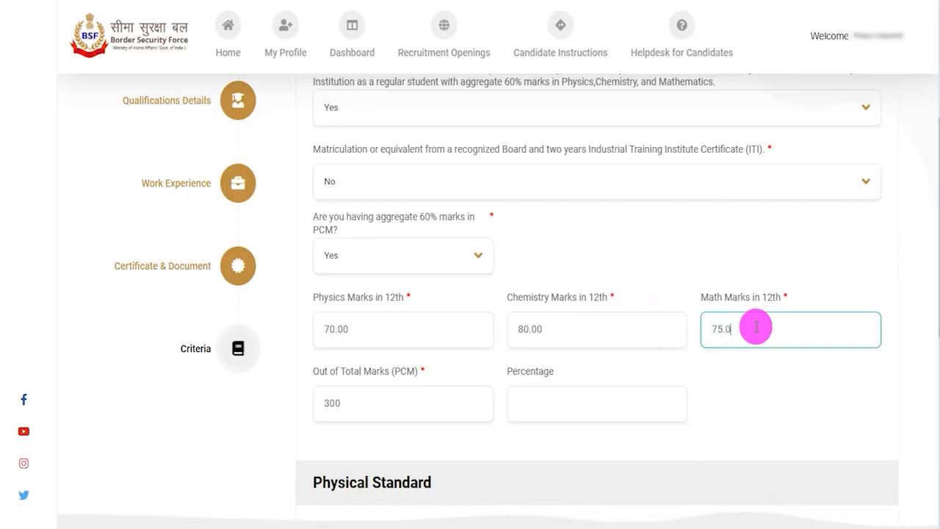
pyautogui.write('0')
pyautogui.click(720, 392)
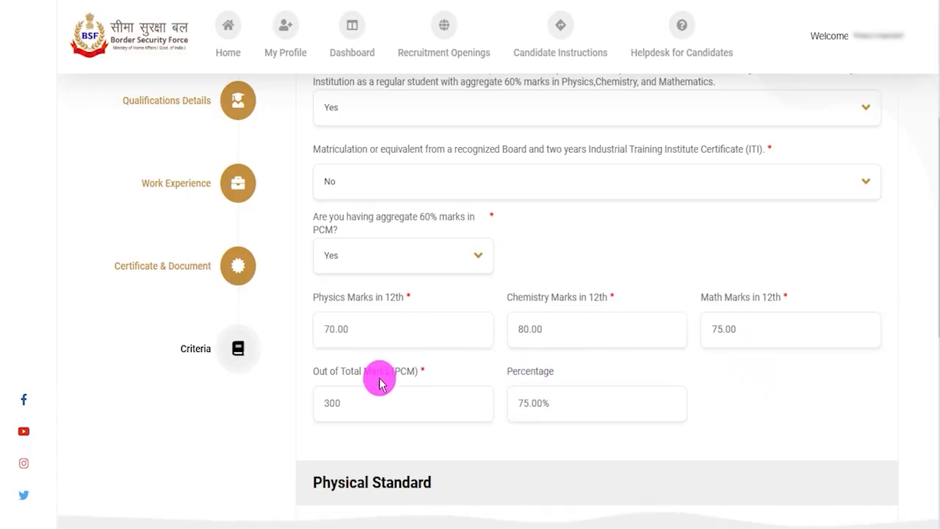
pyautogui.doubleClick(566, 370)
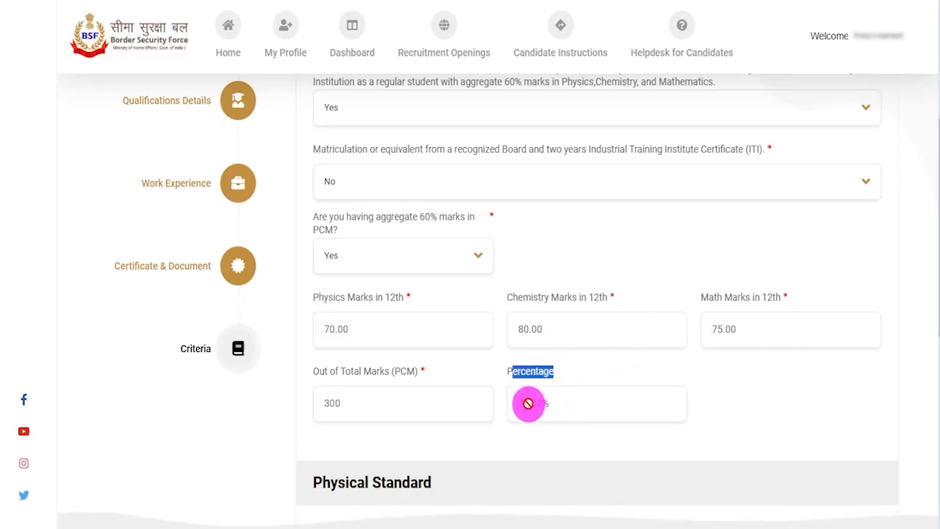
# Step: Set the Physical Category to Schedule Tribes of North Eastern States and save the Criteria section to continue
pyautogui.click(553, 404)
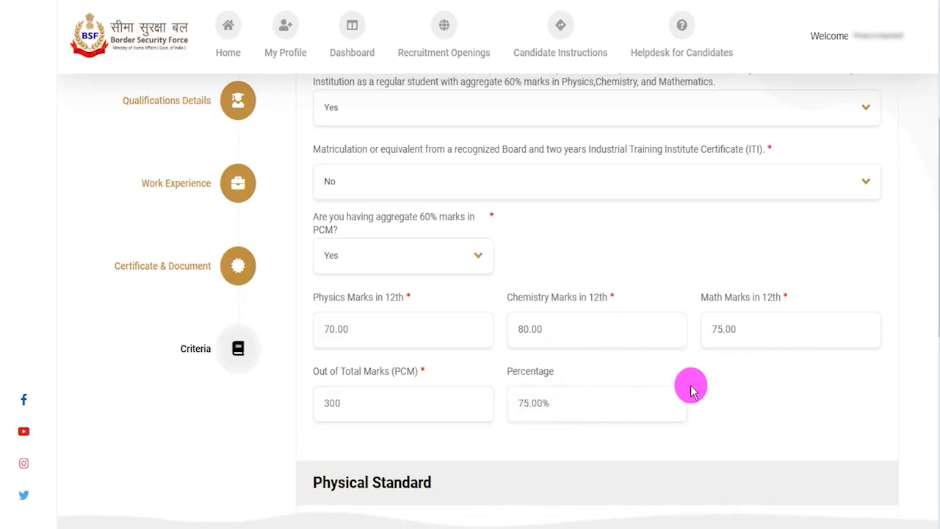
pyautogui.scroll(-2, 688, 378)
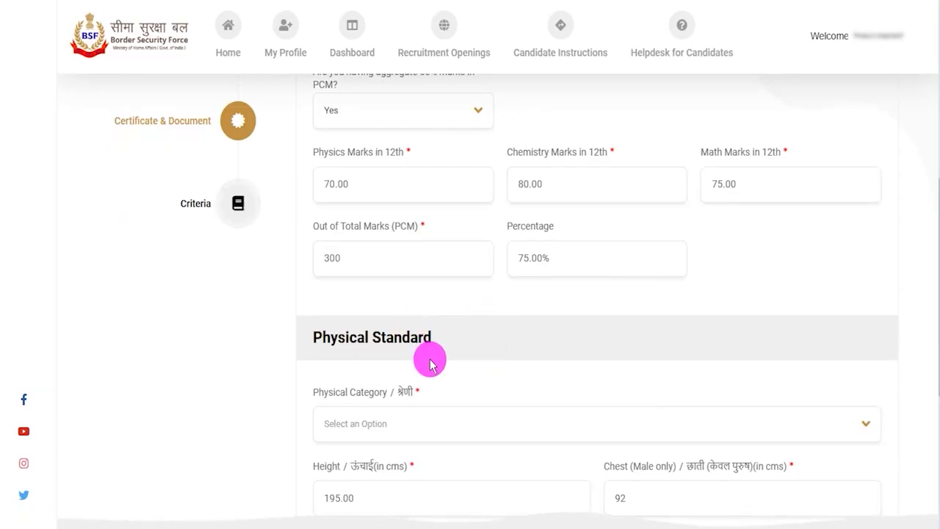
pyautogui.scroll(-1, 465, 382)
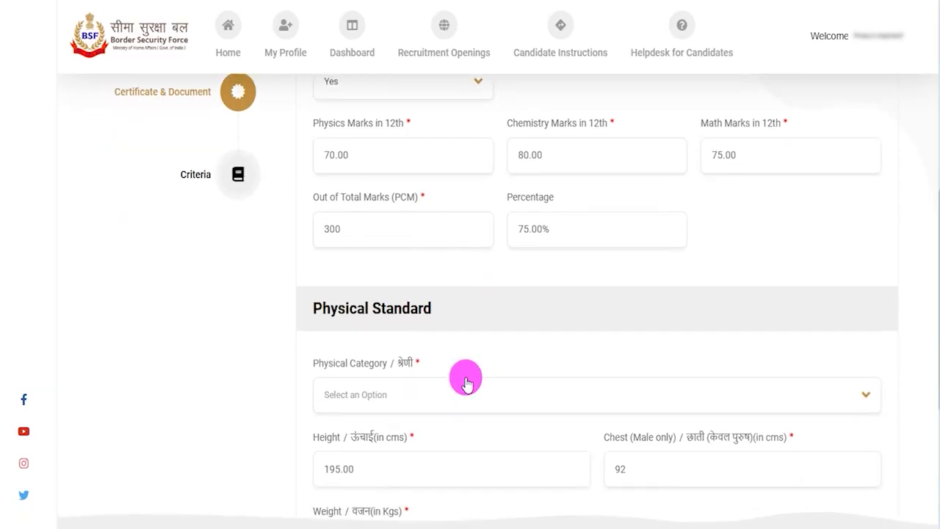
pyautogui.scroll(-2, 465, 382)
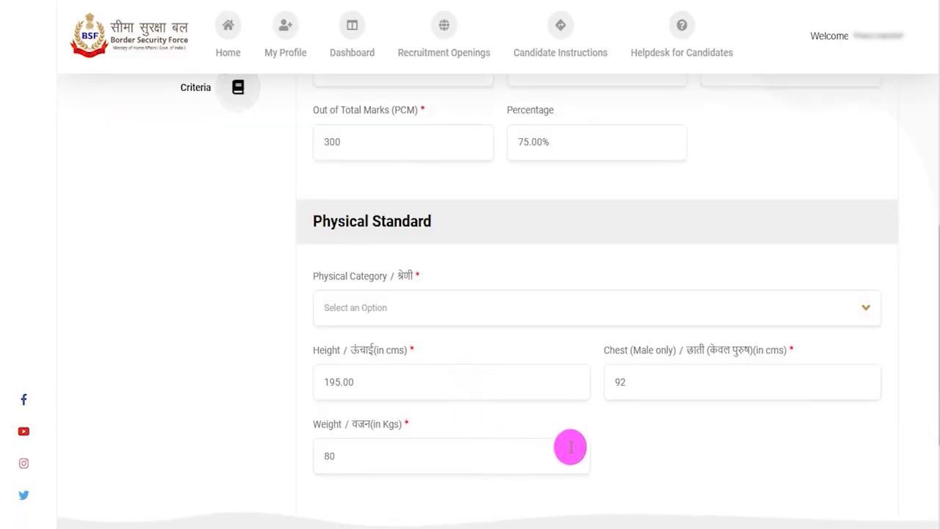
pyautogui.scroll(-1, 623, 448)
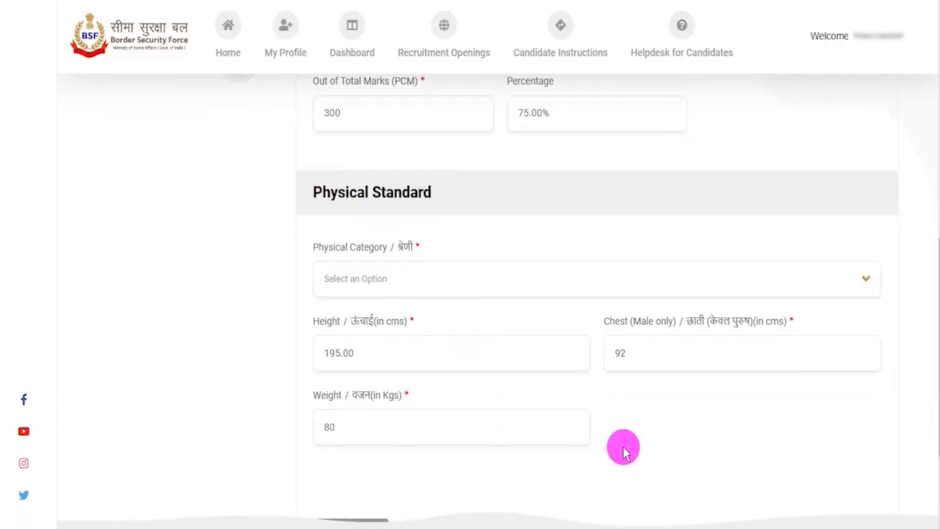
pyautogui.click(417, 287)
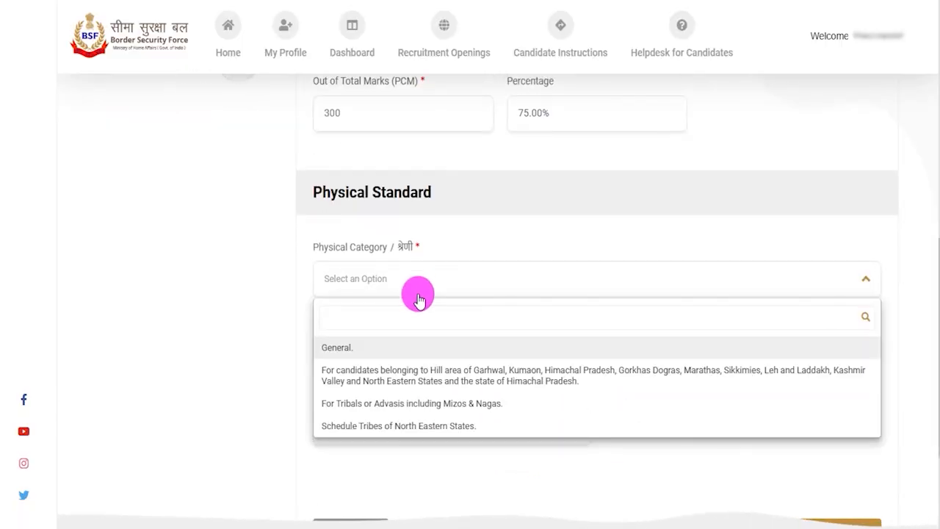
pyautogui.click(414, 428)
pyautogui.scroll(-2, 367, 184)
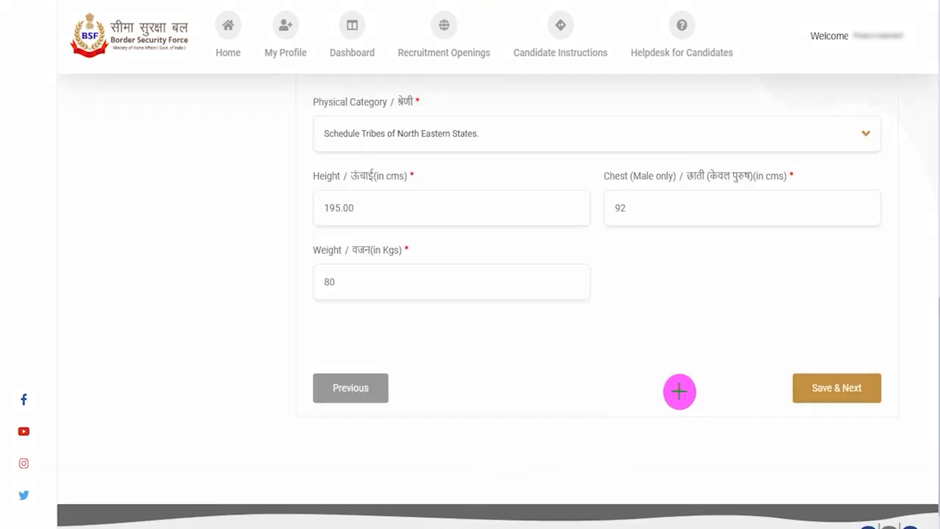
pyautogui.moveTo(579, 382); pyautogui.dragTo(779, 391)
pyautogui.click(795, 389)
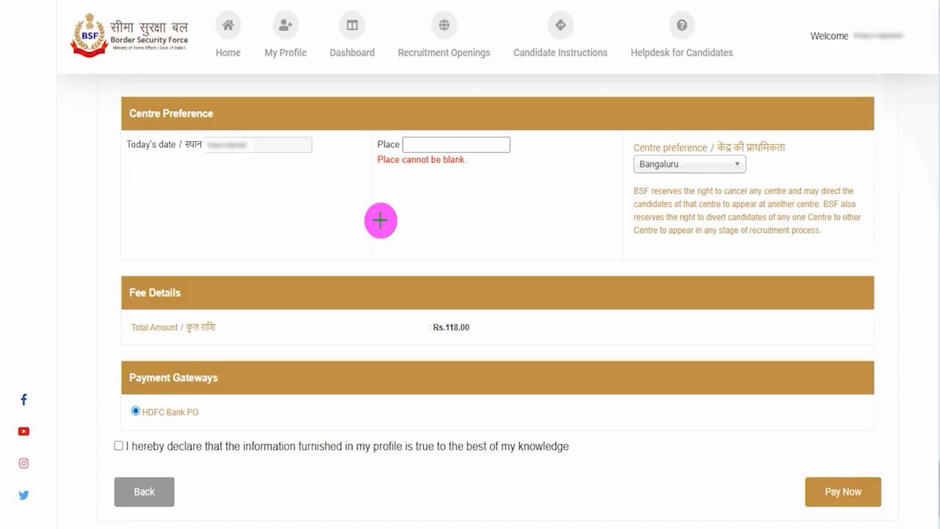
# Step: Choose Bangaluru as the centre preference in the Centre Preference section
pyautogui.moveTo(492, 148); pyautogui.dragTo(506, 132)
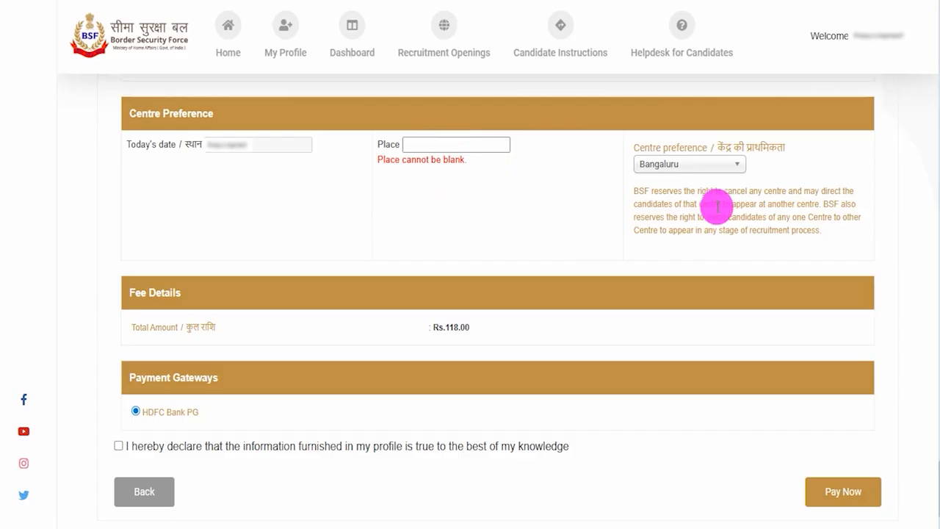
pyautogui.click(701, 163)
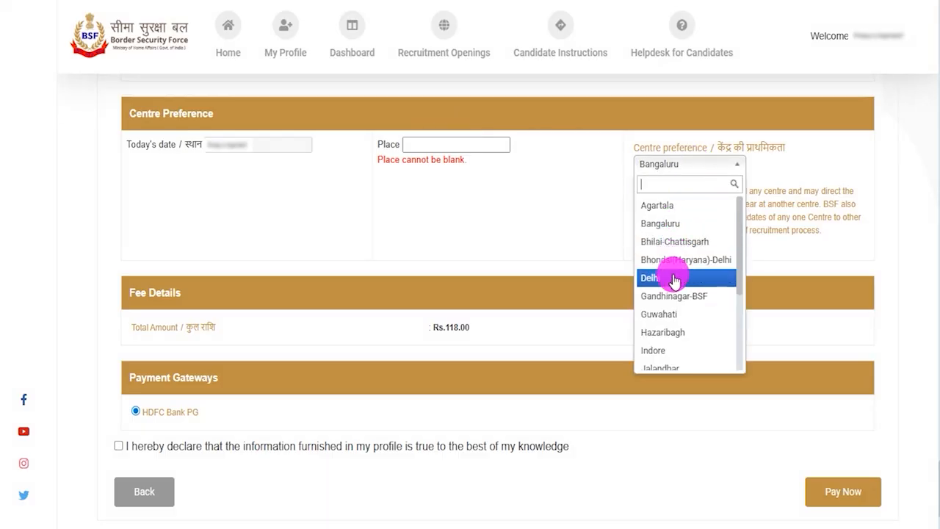
pyautogui.click(674, 228)
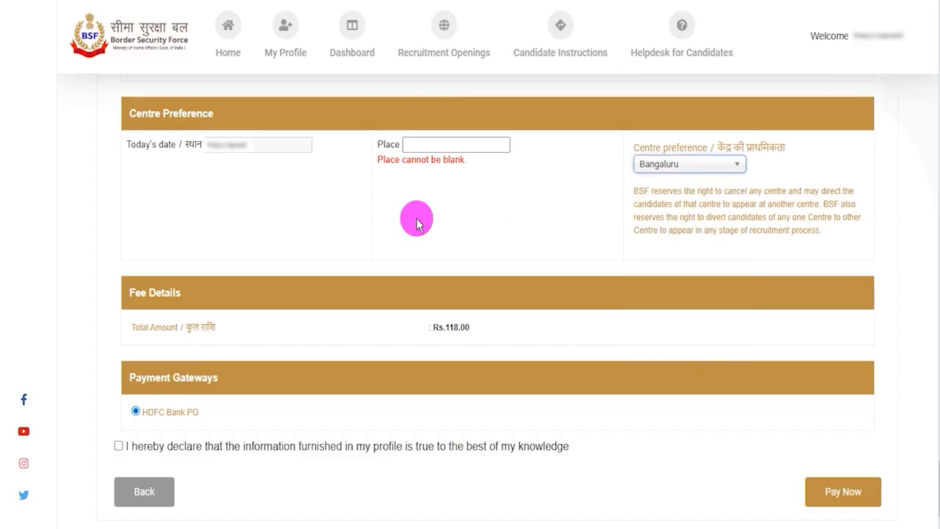
# Step: Review the total amount under Fee Details and the gateway offered under Payment Gateways
pyautogui.moveTo(446, 327); pyautogui.dragTo(464, 327)
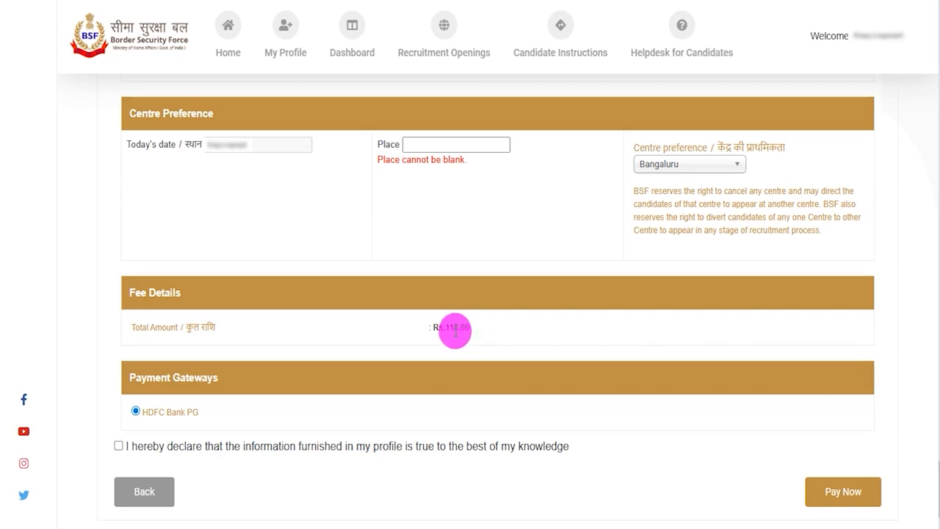
pyautogui.moveTo(433, 328); pyautogui.dragTo(468, 327)
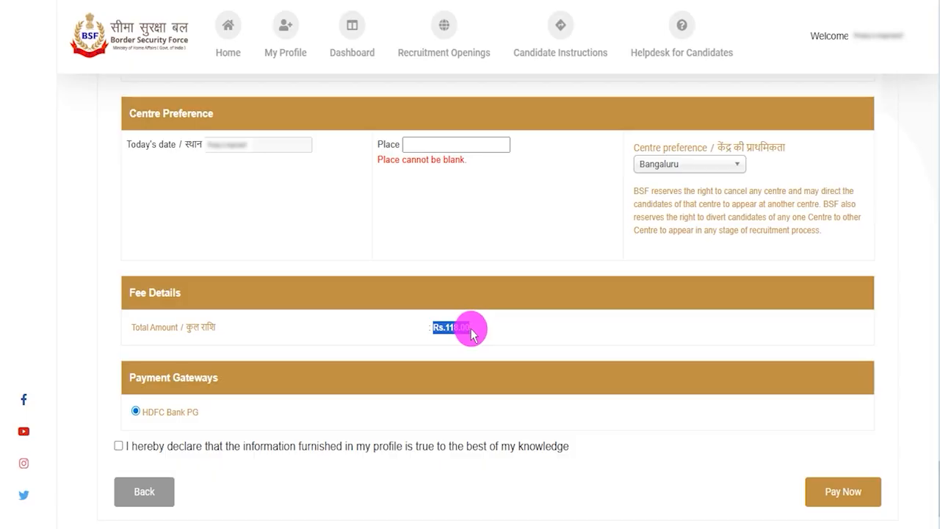
pyautogui.moveTo(479, 334); pyautogui.dragTo(493, 332)
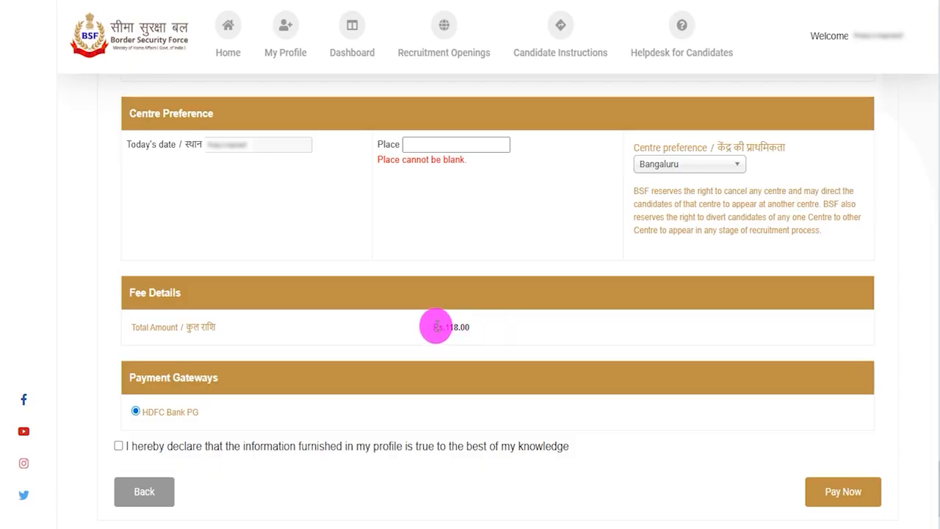
pyautogui.moveTo(436, 327); pyautogui.dragTo(468, 327)
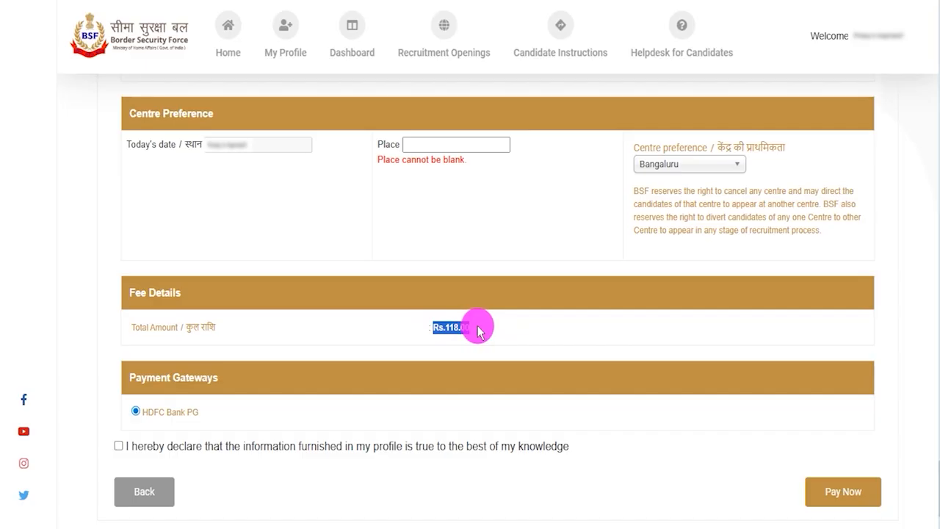
pyautogui.click(478, 331)
pyautogui.moveTo(479, 330); pyautogui.dragTo(448, 327)
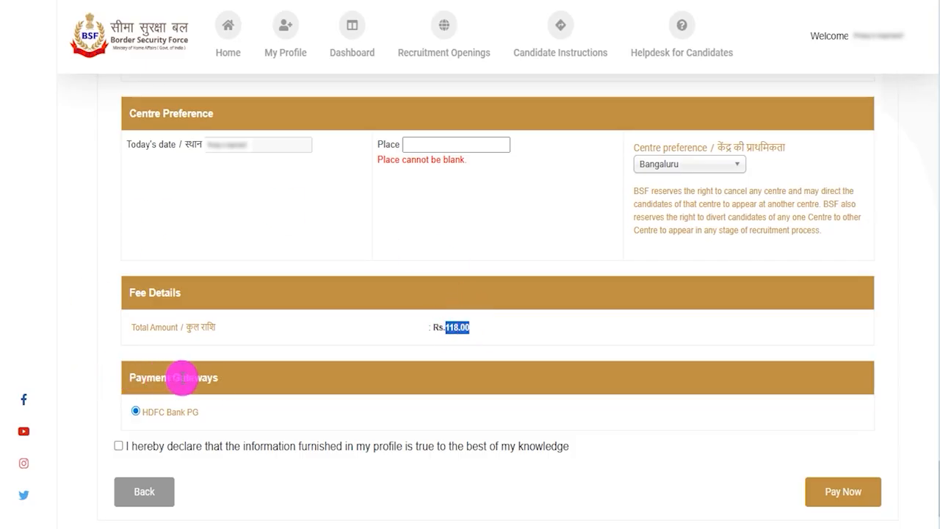
pyautogui.moveTo(194, 407)
pyautogui.mouseDown()
pyautogui.moveTo(146, 417)
pyautogui.moveTo(188, 417)
pyautogui.mouseUp()
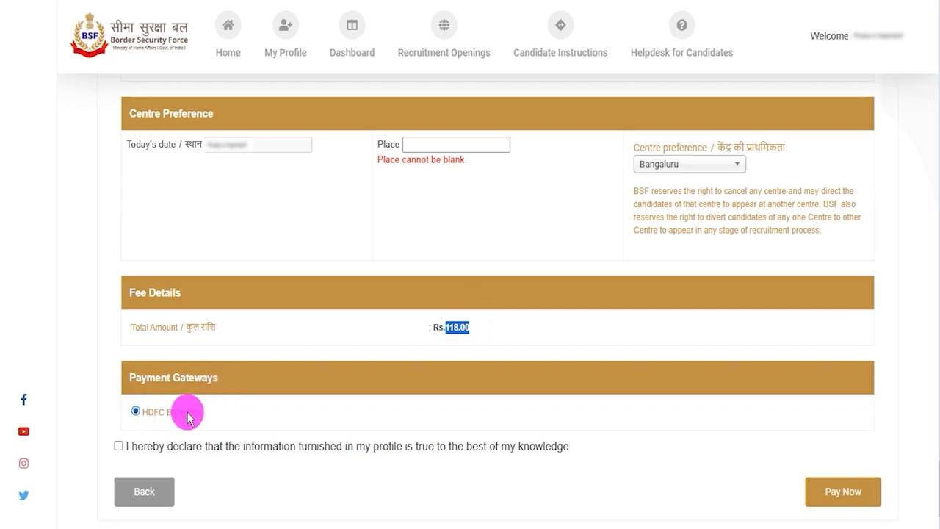
# Step: Declare that the profile information is true, then proceed to payment by agreeing to the Declaration
pyautogui.click(119, 446)
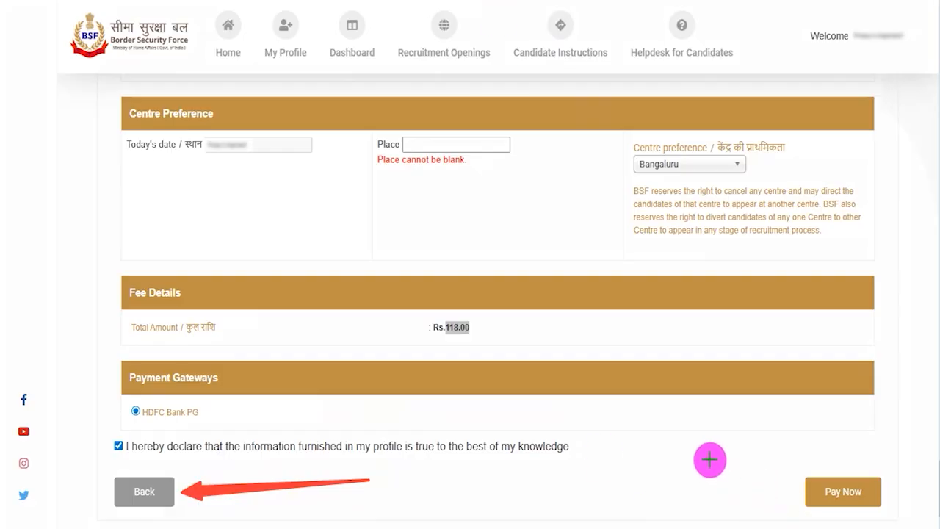
pyautogui.moveTo(628, 416); pyautogui.dragTo(797, 484)
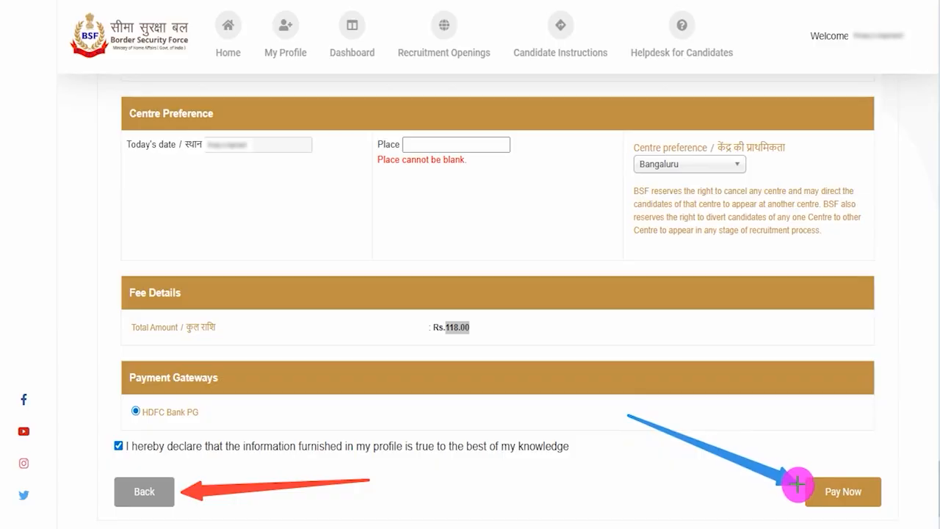
pyautogui.click(802, 488)
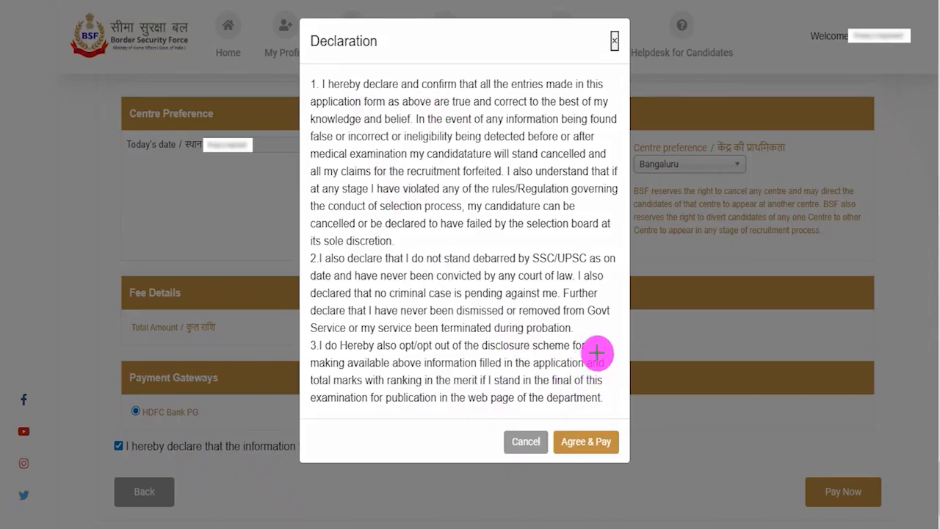
pyautogui.moveTo(603, 273); pyautogui.dragTo(587, 423)
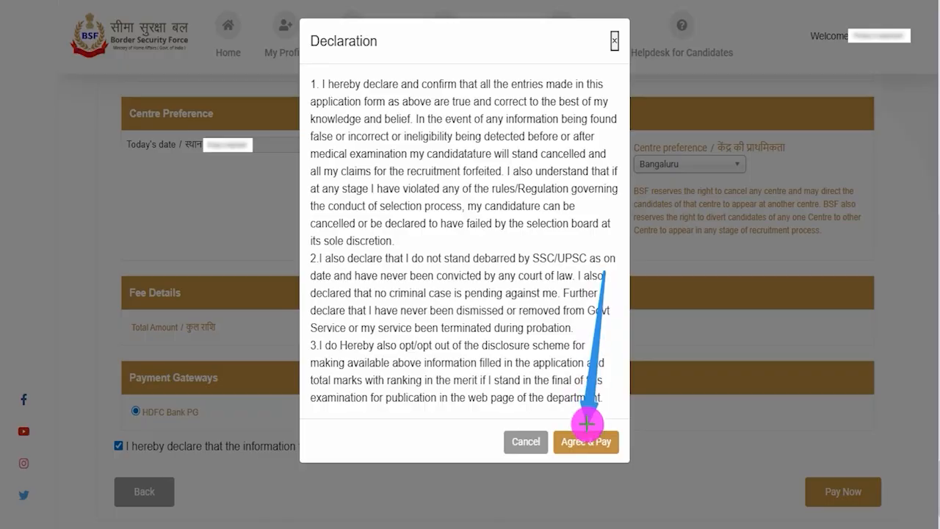
pyautogui.click(587, 439)
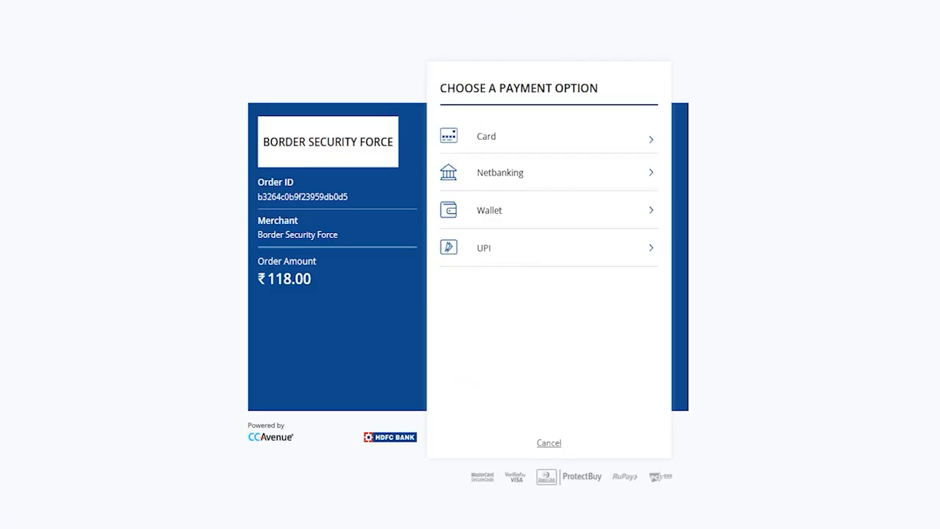
# Step: Look into the Card payment option, return to the list and review the other payment options
pyautogui.click(495, 136)
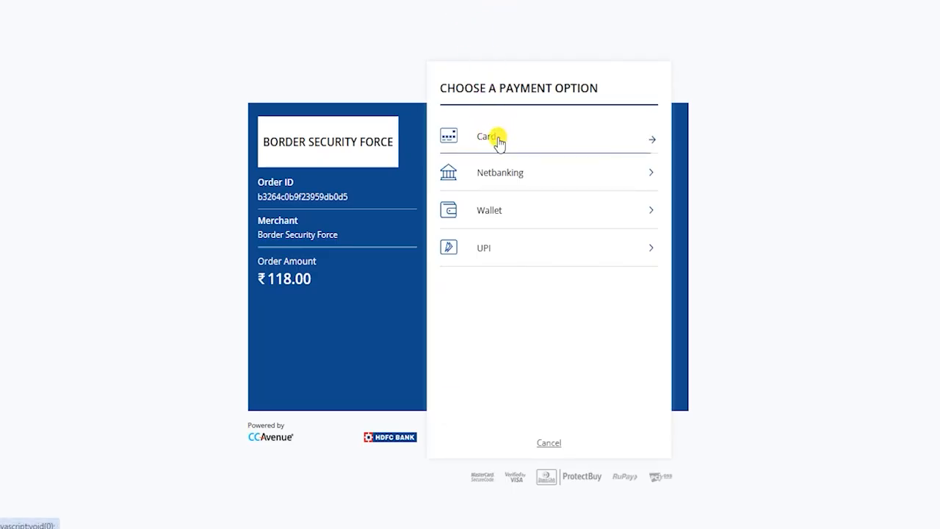
pyautogui.click(653, 87)
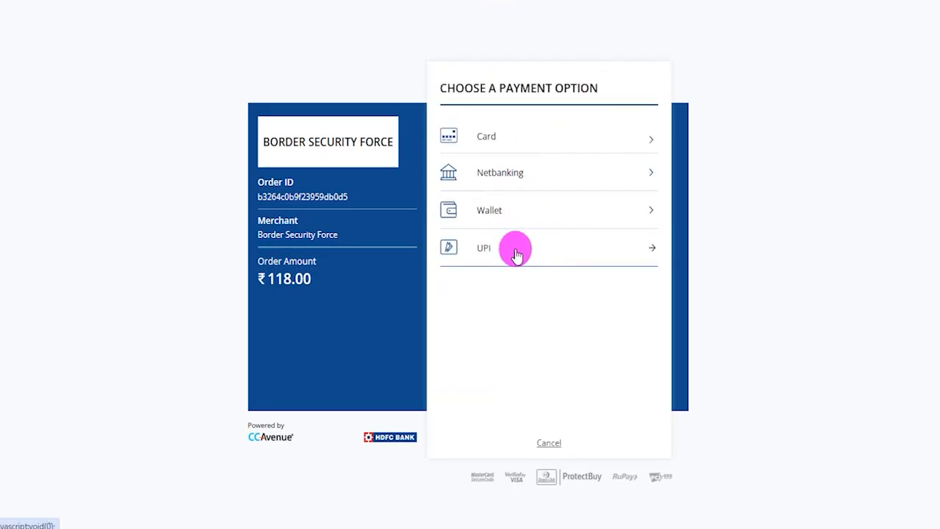
pyautogui.moveTo(560, 253); pyautogui.dragTo(669, 101)
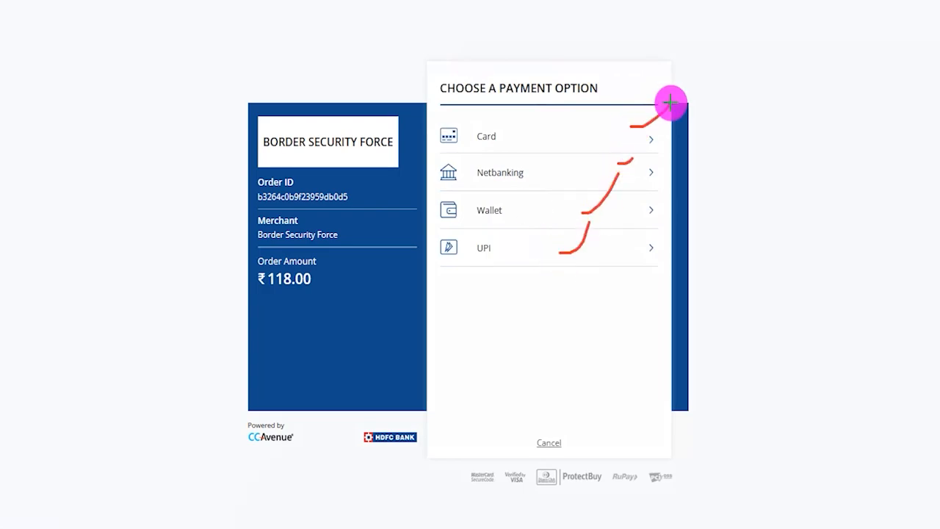
pyautogui.moveTo(505, 250); pyautogui.dragTo(535, 220)
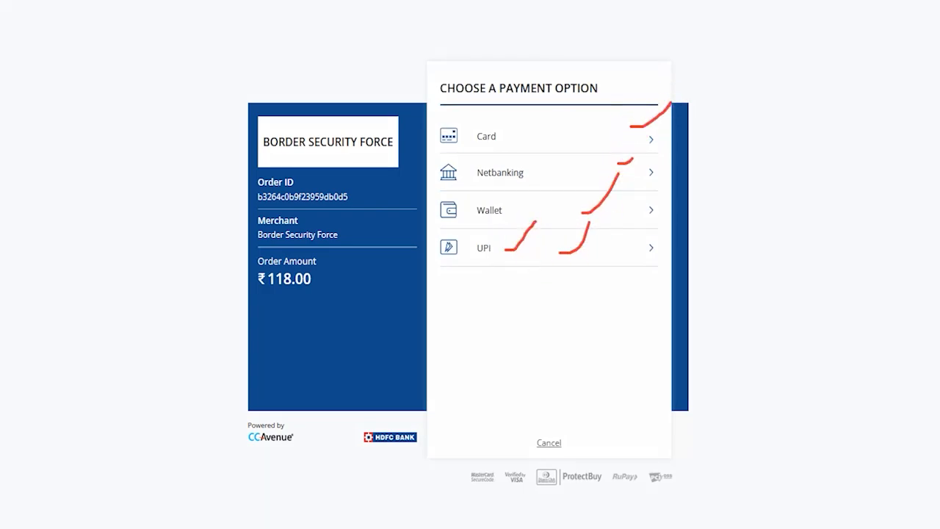
pyautogui.press('Escape')
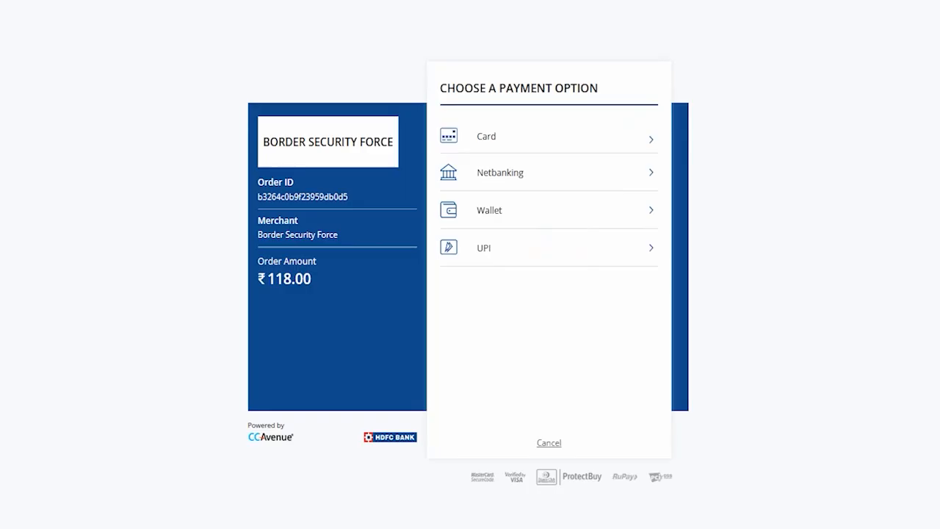
# Step: Choose UPI as the payment option and review paying by generated QR code or by UPI ID
pyautogui.click(485, 250)
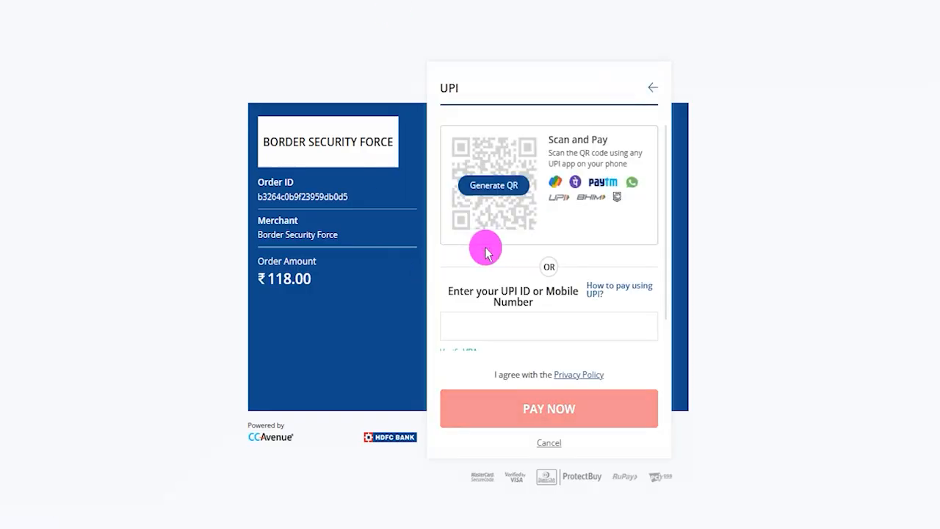
pyautogui.scroll(-1, 602, 304)
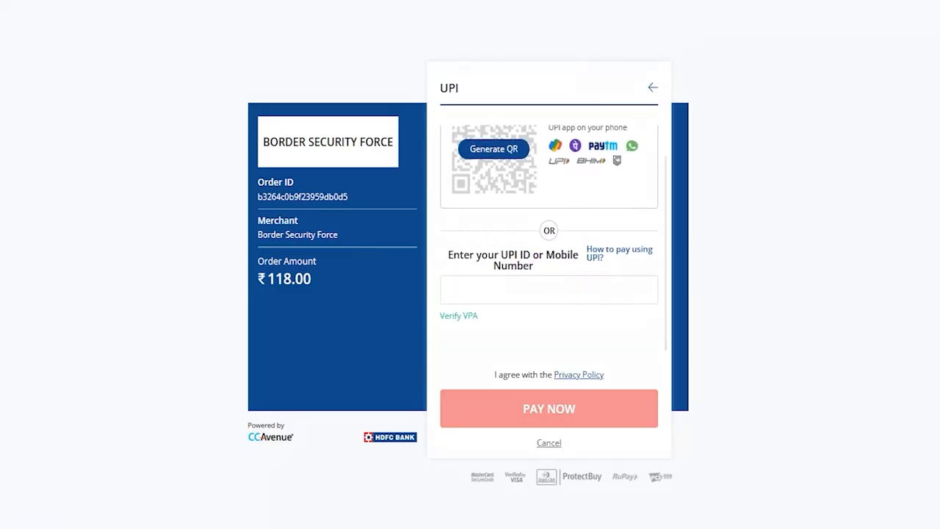
pyautogui.click(573, 289)
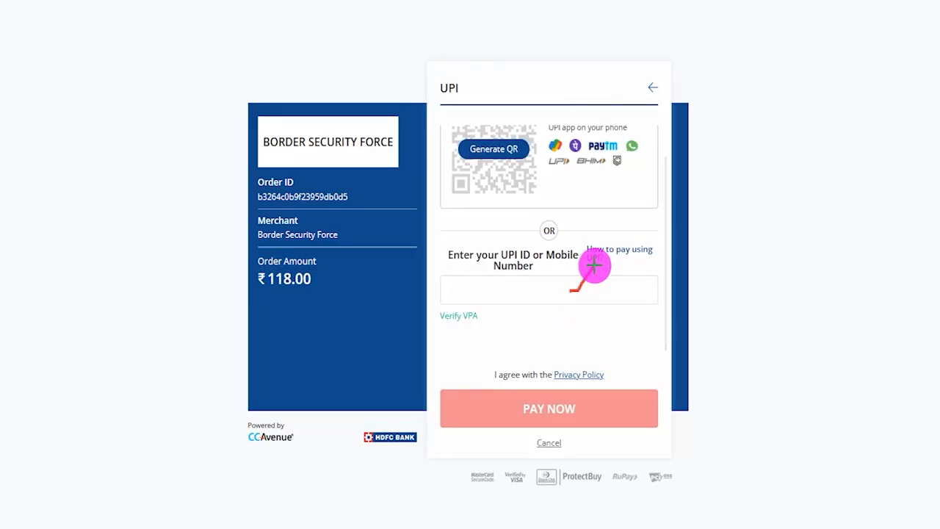
pyautogui.click(609, 399)
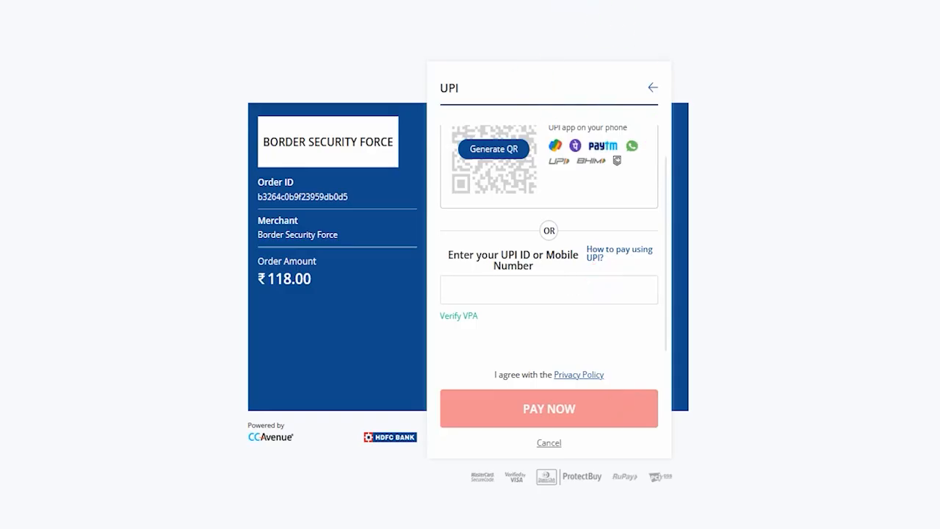
pyautogui.scroll(1, 570, 294)
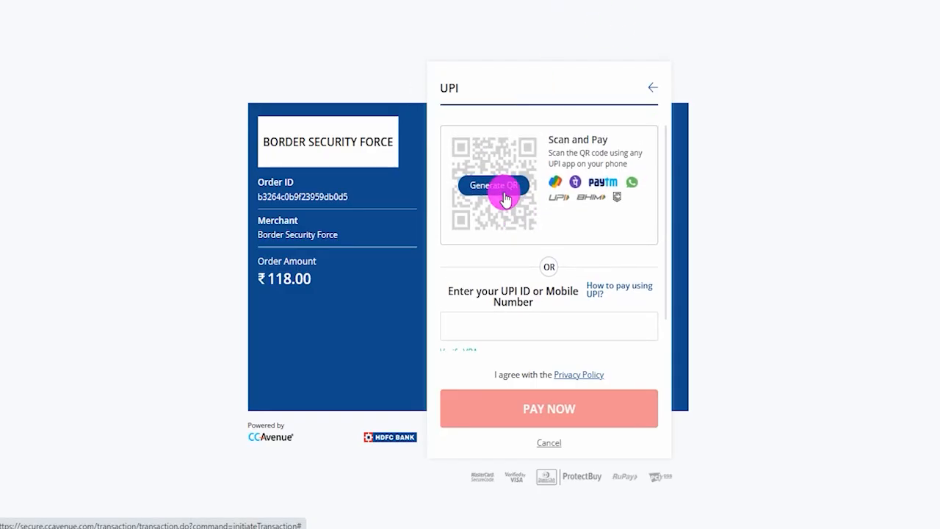
pyautogui.moveTo(523, 188)
pyautogui.mouseDown()
pyautogui.moveTo(541, 170)
pyautogui.moveTo(521, 124)
pyautogui.mouseUp()
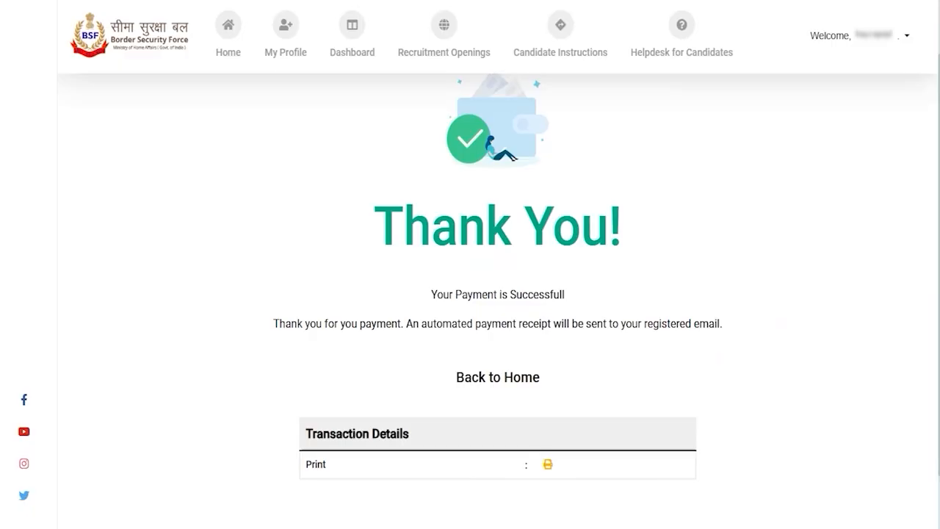
# Step: Check the payment confirmation and its print option, then return to the dashboard and examine the application and payment status in Application History
pyautogui.moveTo(585, 300); pyautogui.dragTo(638, 260)
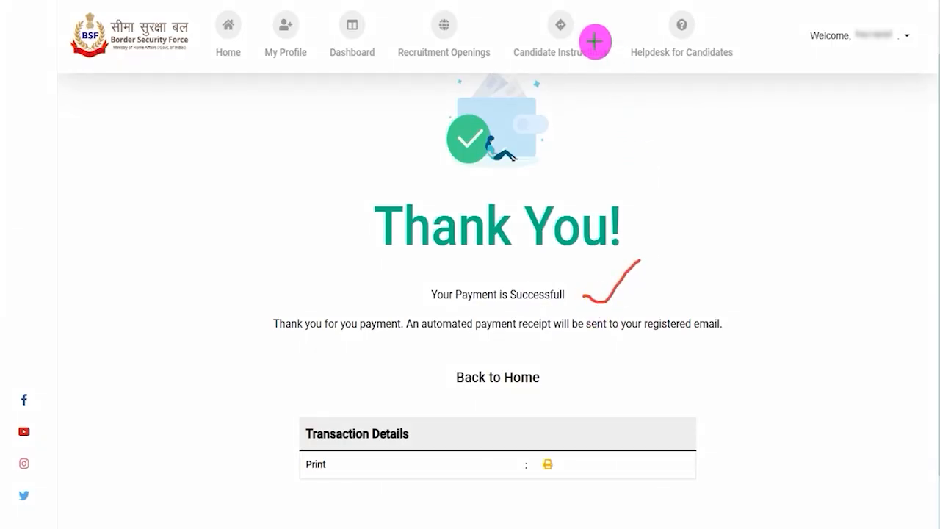
pyautogui.moveTo(476, 426)
pyautogui.mouseDown()
pyautogui.moveTo(573, 447)
pyautogui.moveTo(604, 485)
pyautogui.moveTo(671, 494)
pyautogui.mouseUp()
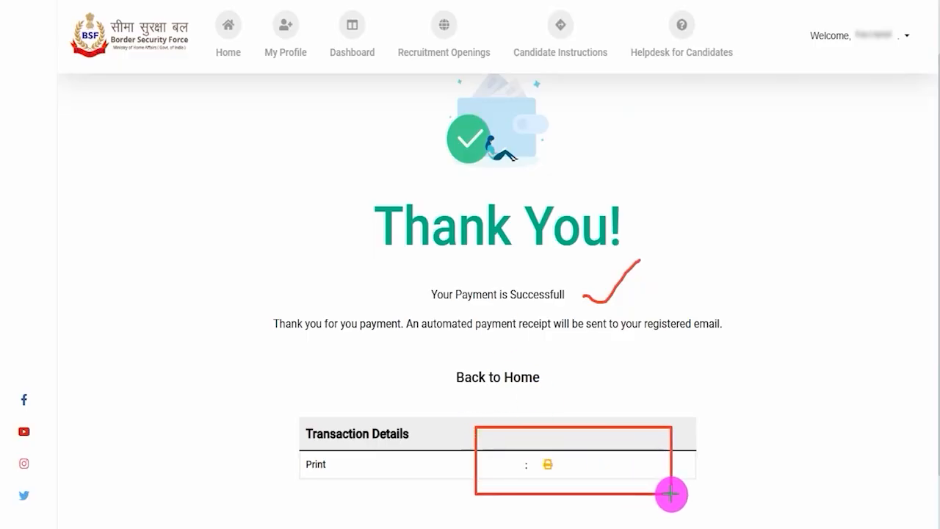
pyautogui.moveTo(531, 445); pyautogui.dragTo(574, 478)
pyautogui.press('e')
pyautogui.moveTo(741, 368); pyautogui.dragTo(560, 377)
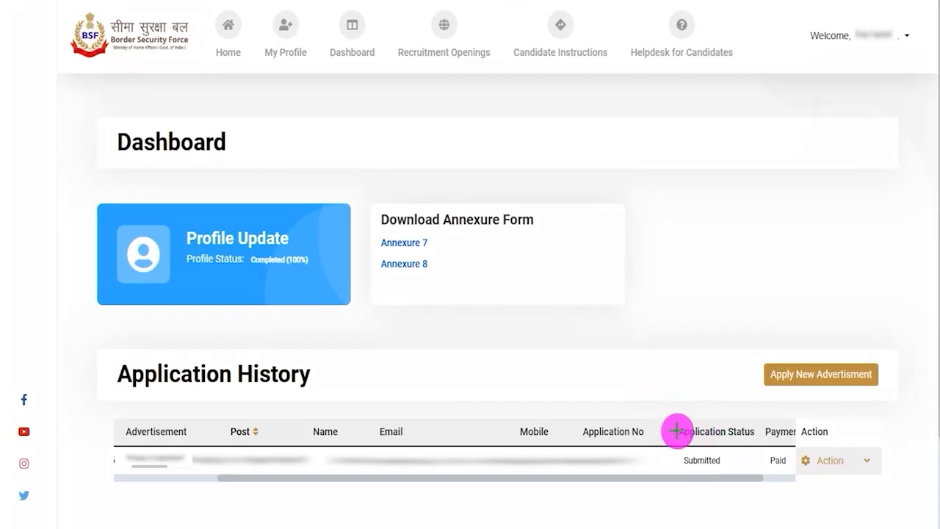
pyautogui.moveTo(679, 446)
pyautogui.mouseDown()
pyautogui.moveTo(725, 471)
pyautogui.moveTo(771, 447)
pyautogui.moveTo(785, 459)
pyautogui.mouseUp()
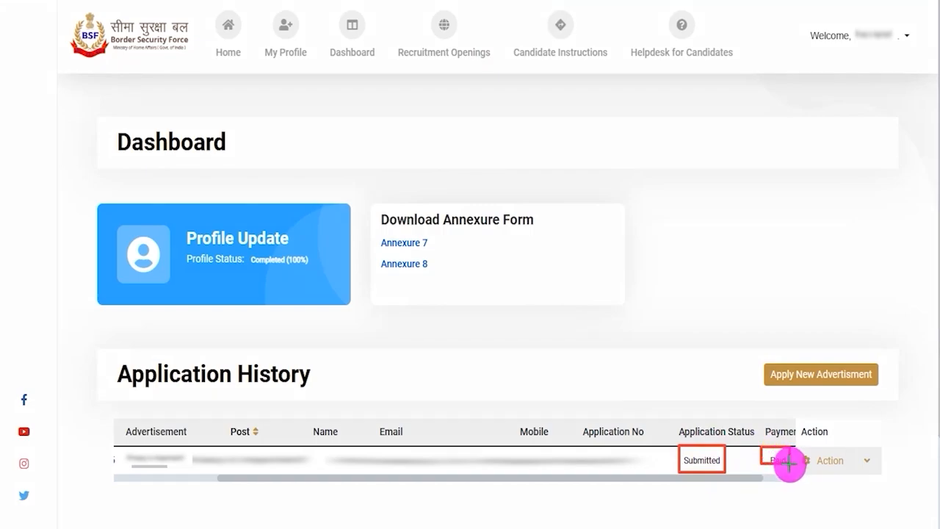